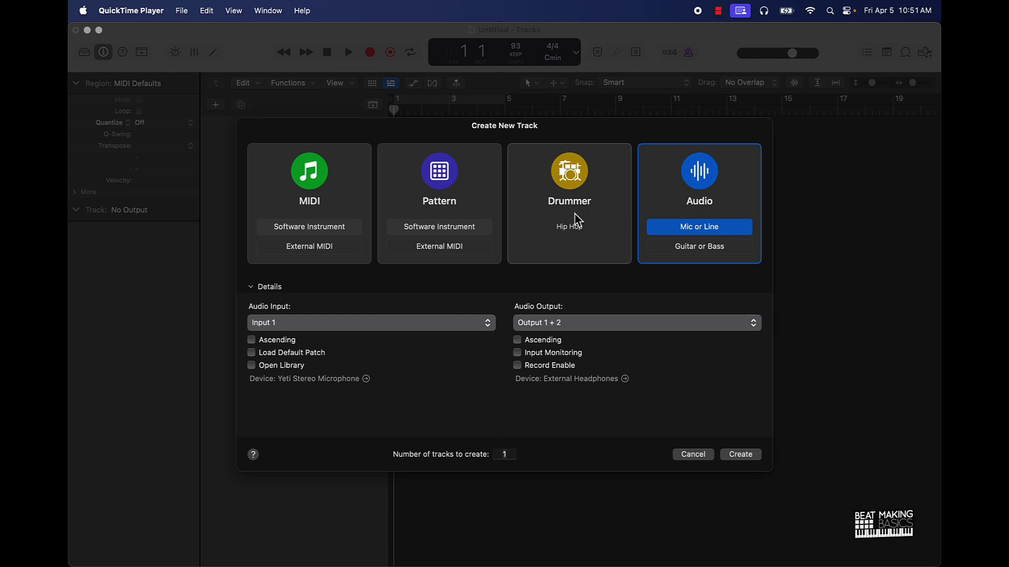
Step: Create one software instrument MIDI track with Quick Sampler (Single Sample) as its instrument
{"action": "left_click", "coordinate": [333, 175]}
{"action": "left_click", "coordinate": [323, 180]}
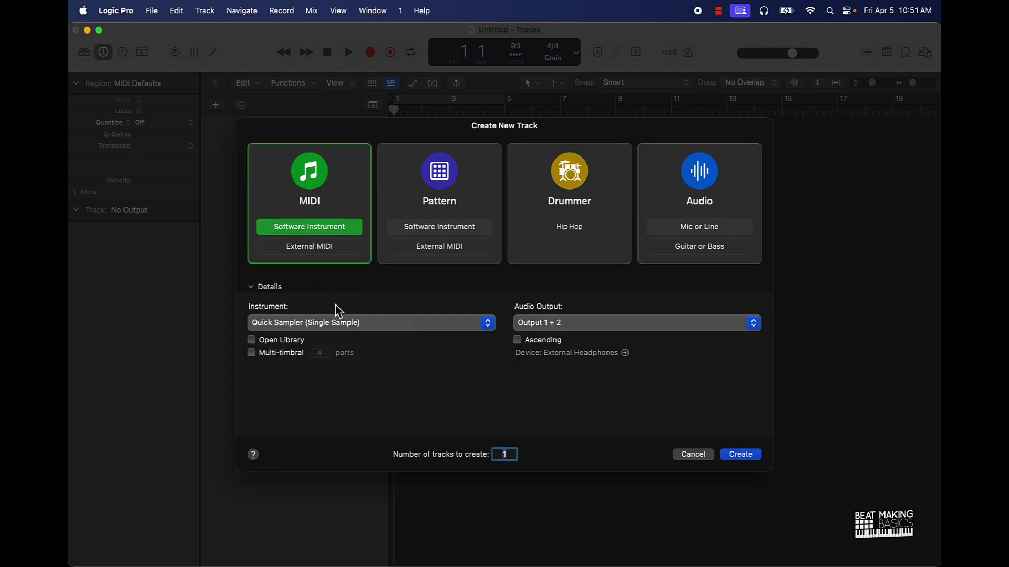
{"action": "left_click", "coordinate": [291, 323]}
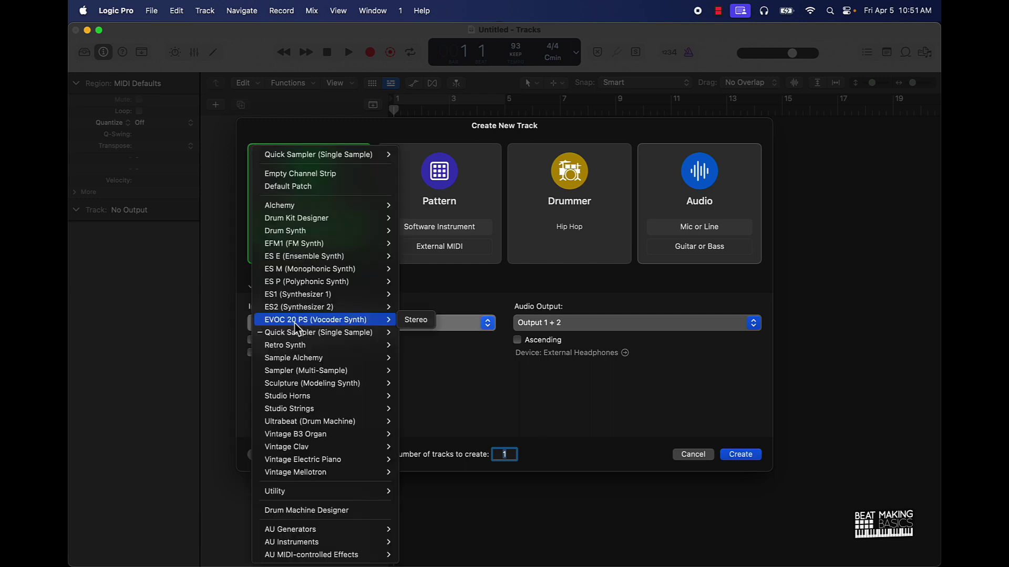
{"action": "mouse_move", "coordinate": [320, 333]}
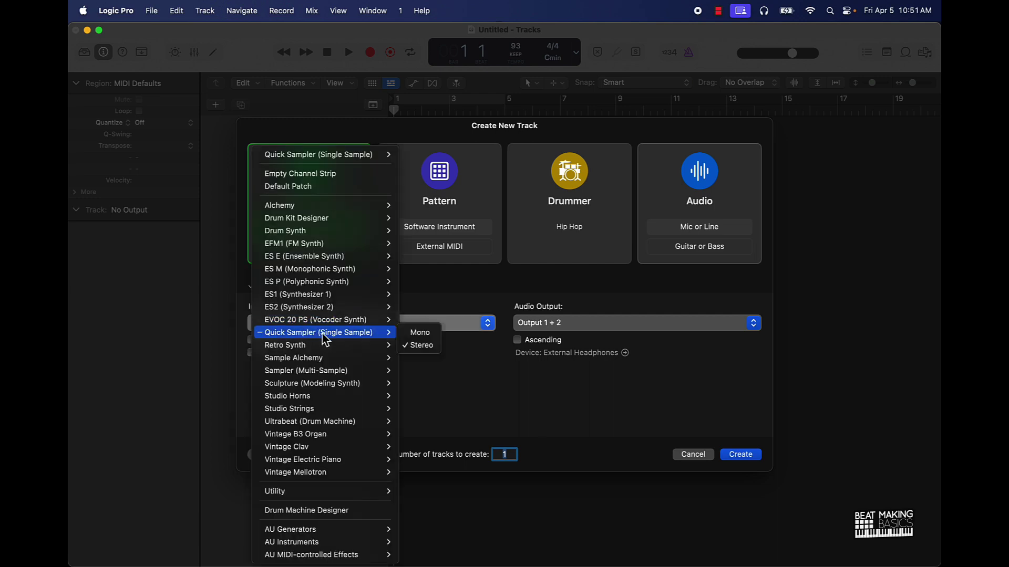
{"action": "left_click", "coordinate": [502, 391]}
{"action": "left_click", "coordinate": [739, 455]}
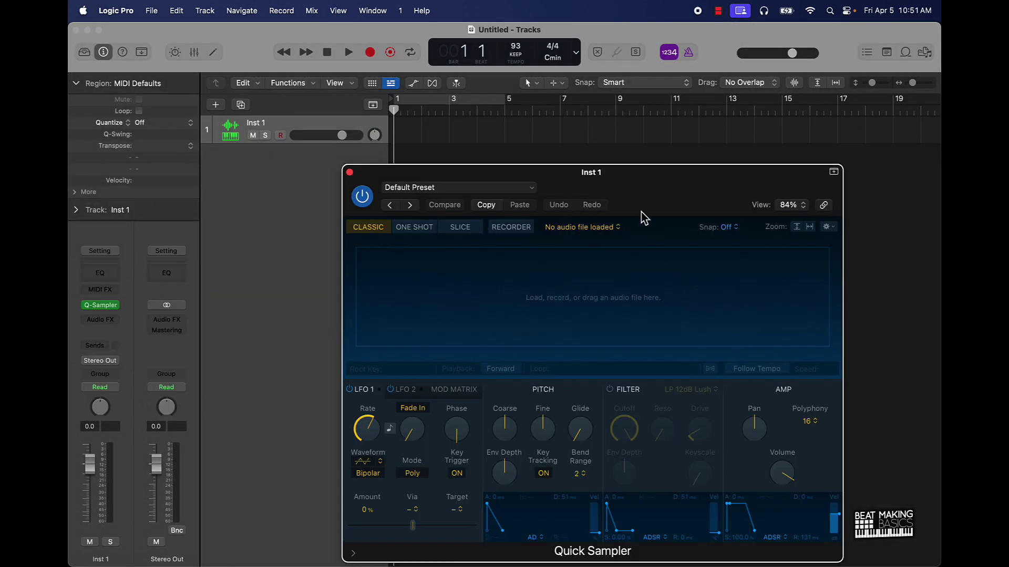
Step: Open the loop browser beside the sampler window and filter it to the Hip Hop genre and All Drums instrument
{"action": "left_click_drag", "start_coordinate": [692, 200], "coordinate": [553, 185]}
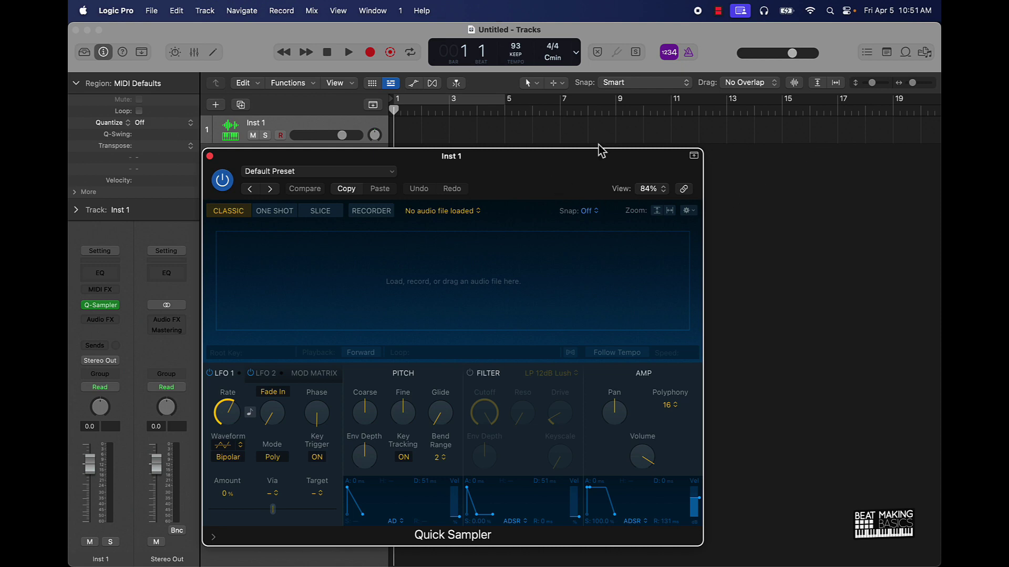
{"action": "left_click", "coordinate": [905, 52]}
{"action": "left_click_drag", "start_coordinate": [636, 167], "coordinate": [586, 162]}
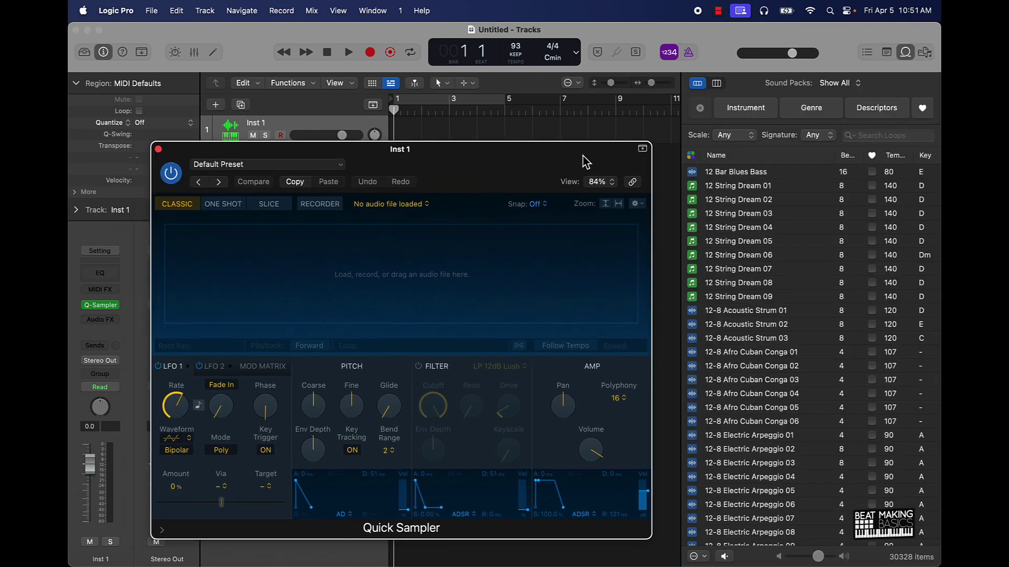
{"action": "left_click", "coordinate": [768, 117]}
{"action": "left_click", "coordinate": [811, 111]}
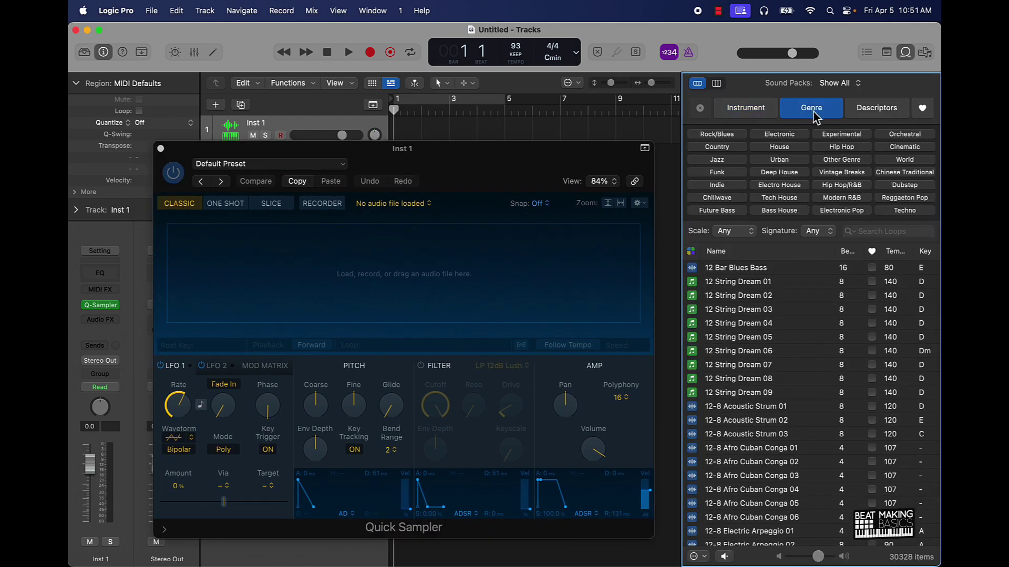
{"action": "left_click", "coordinate": [843, 147]}
{"action": "left_click", "coordinate": [746, 112]}
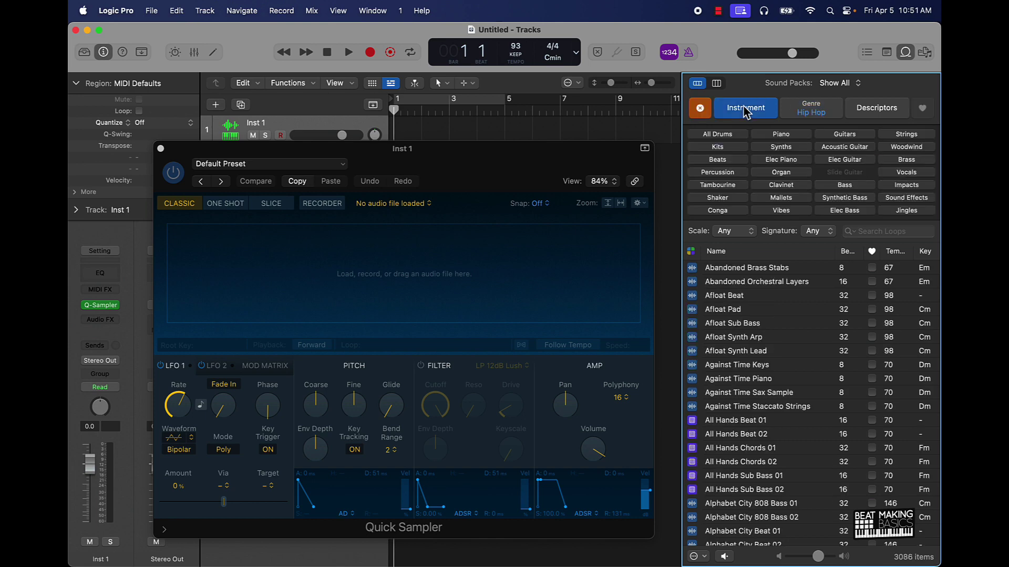
{"action": "left_click", "coordinate": [730, 135]}
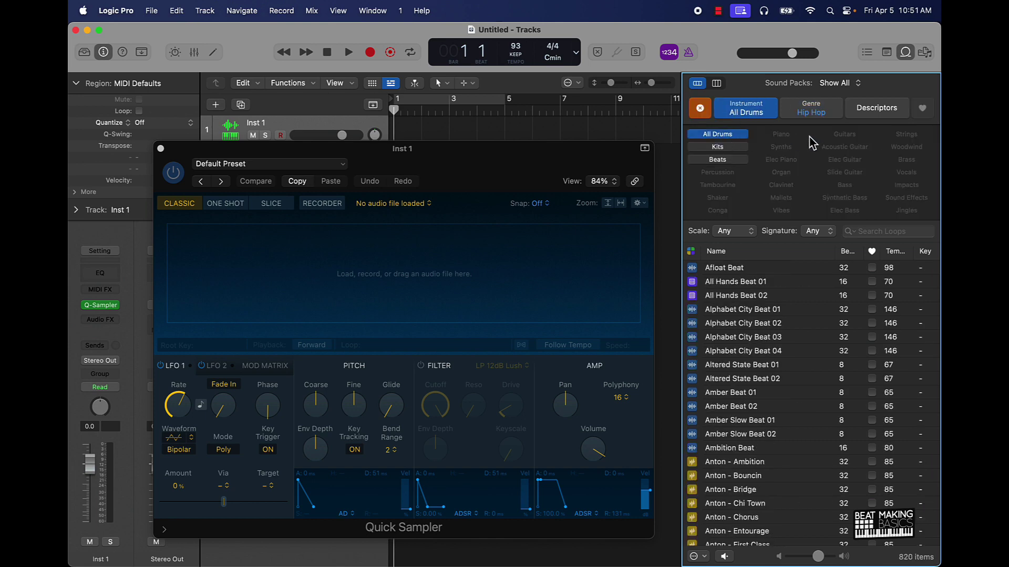
Step: Audition the Crate Digging Beat loop and load it into Quick Sampler using the Optimized option
{"action": "scroll", "coordinate": [821, 386], "scroll_direction": "down", "scroll_amount": 20}
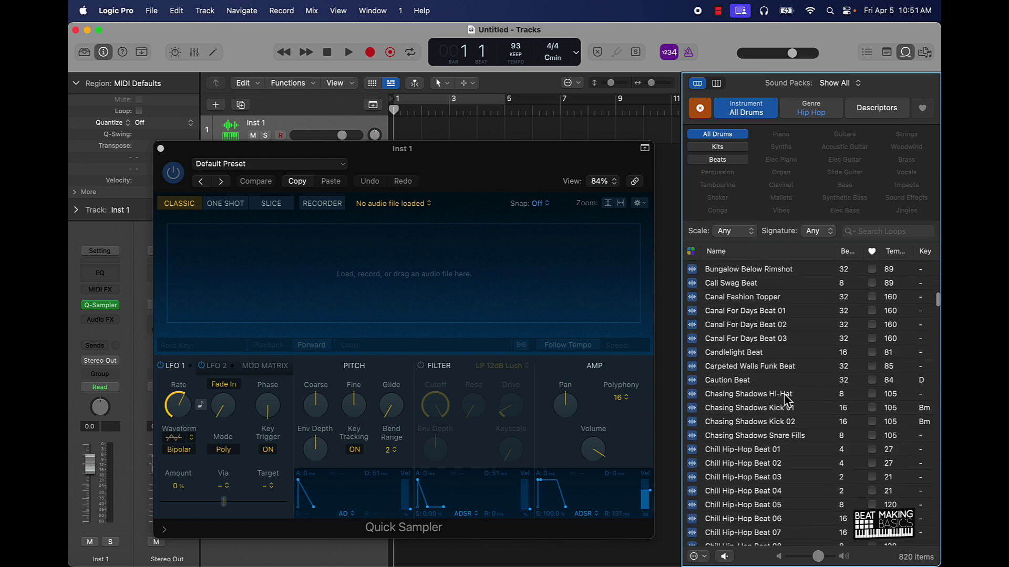
{"action": "scroll", "coordinate": [767, 350], "scroll_direction": "up", "scroll_amount": 10}
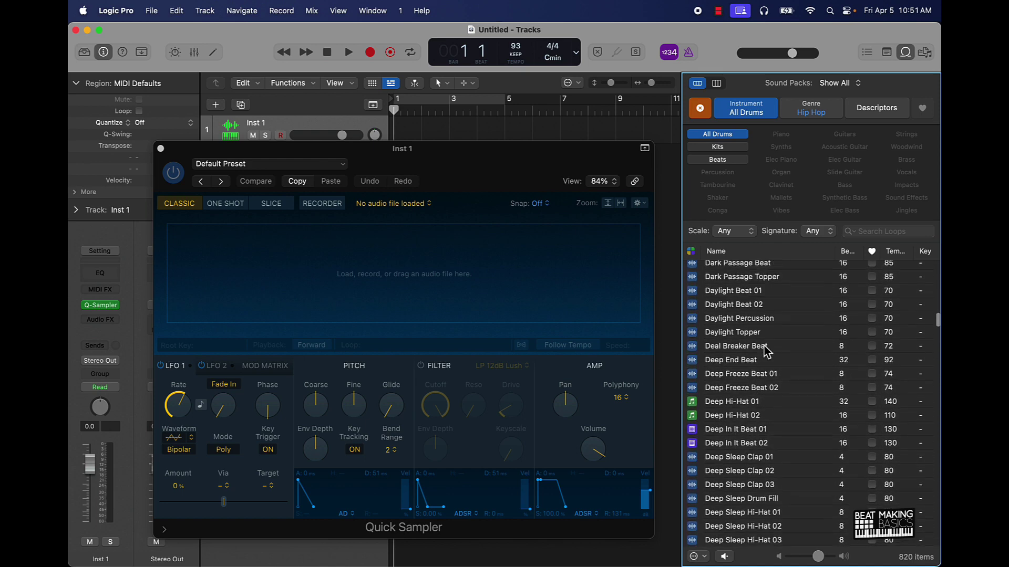
{"action": "scroll", "coordinate": [767, 352], "scroll_direction": "up", "scroll_amount": 5}
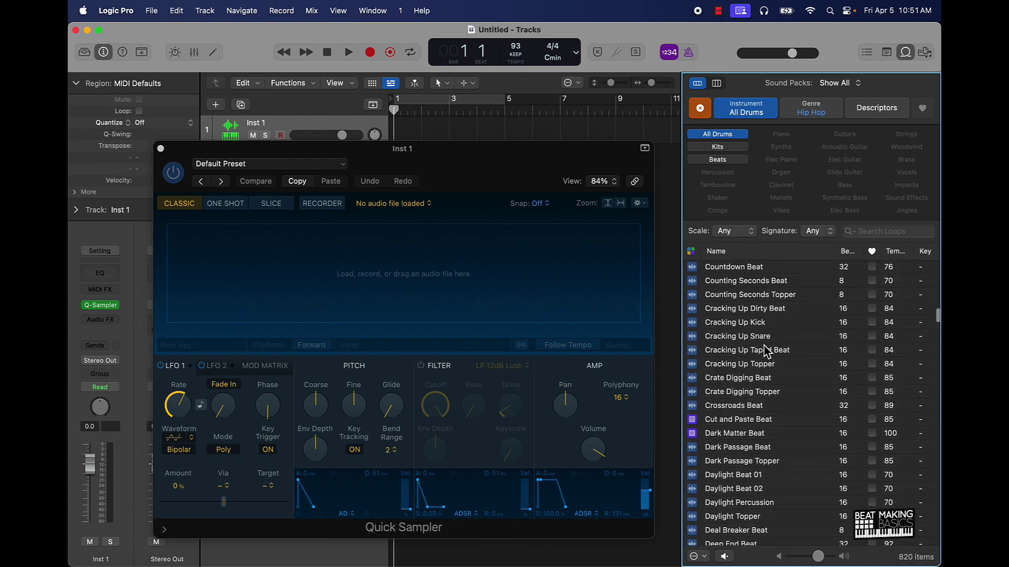
{"action": "left_click", "coordinate": [747, 379]}
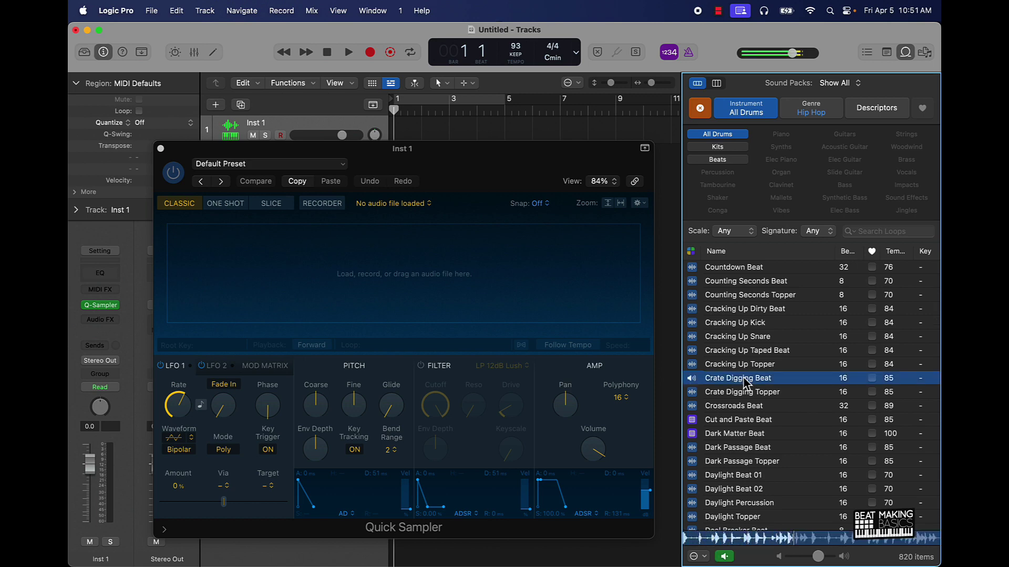
{"action": "left_click", "coordinate": [743, 378]}
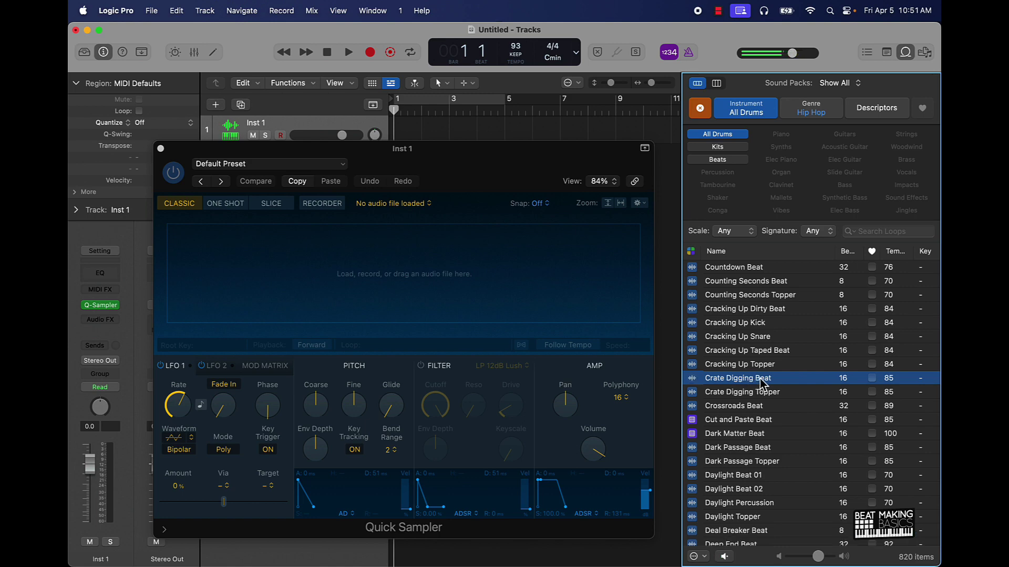
{"action": "left_click_drag", "start_coordinate": [756, 379], "coordinate": [524, 315]}
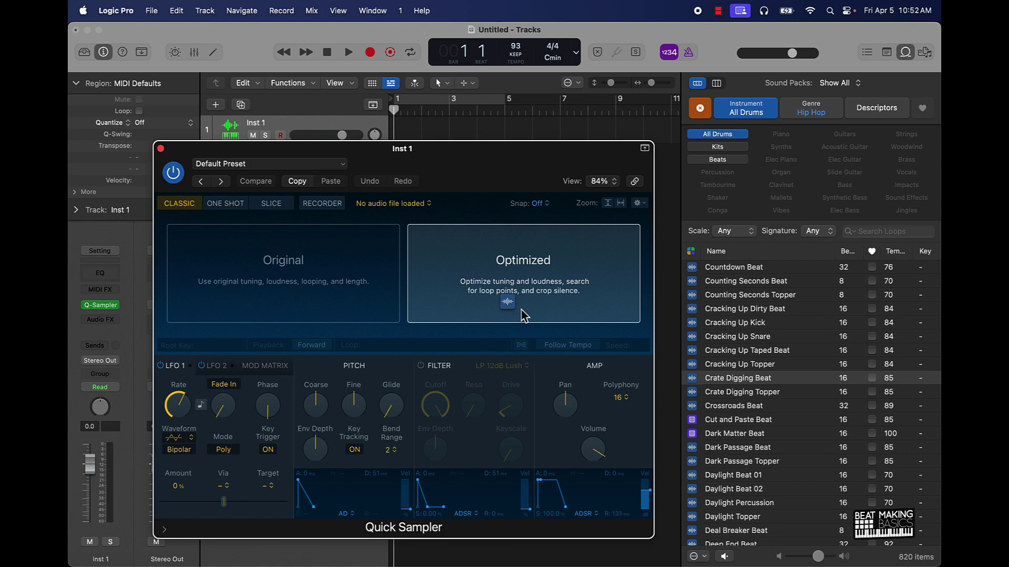
{"action": "left_click_drag", "start_coordinate": [521, 310], "coordinate": [490, 286]}
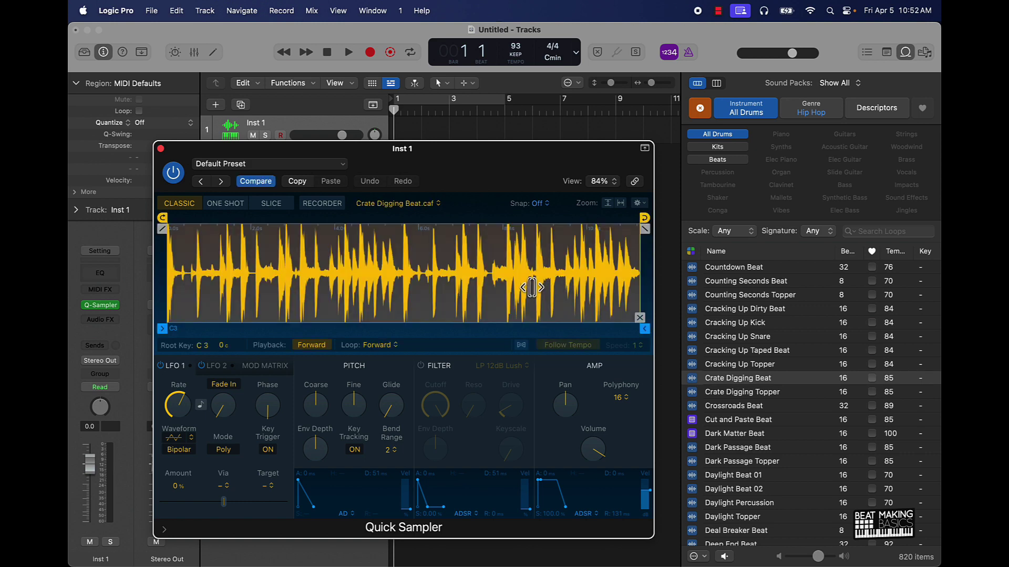
Step: Set the sample's looping to No Loop and switch Quick Sampler to Slice mode
{"action": "left_click", "coordinate": [380, 347]}
{"action": "left_click", "coordinate": [377, 338]}
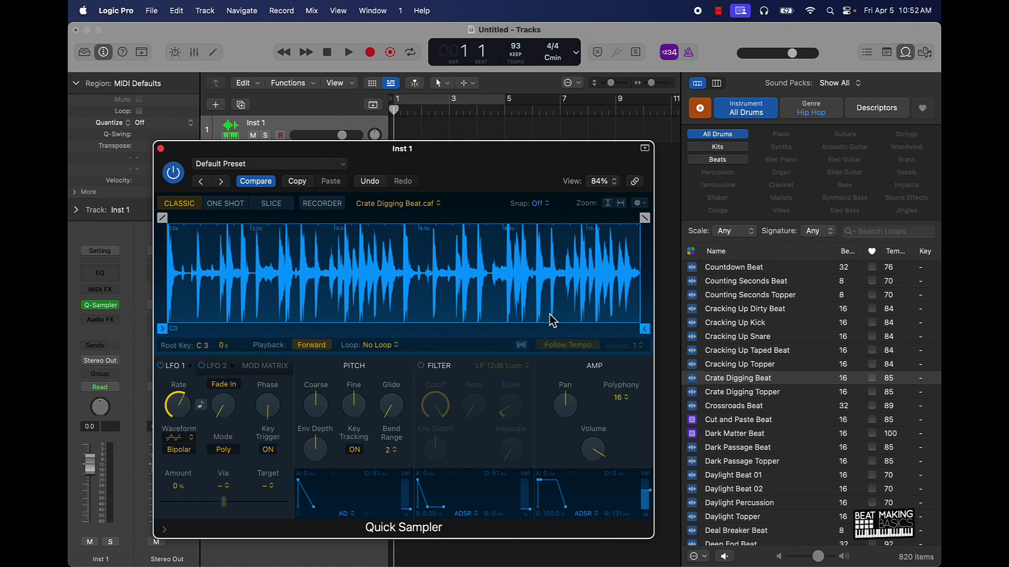
{"action": "mouse_move", "coordinate": [644, 329]}
{"action": "left_mouse_down"}
{"action": "mouse_move", "coordinate": [185, 318]}
{"action": "mouse_move", "coordinate": [766, 348]}
{"action": "left_mouse_up"}
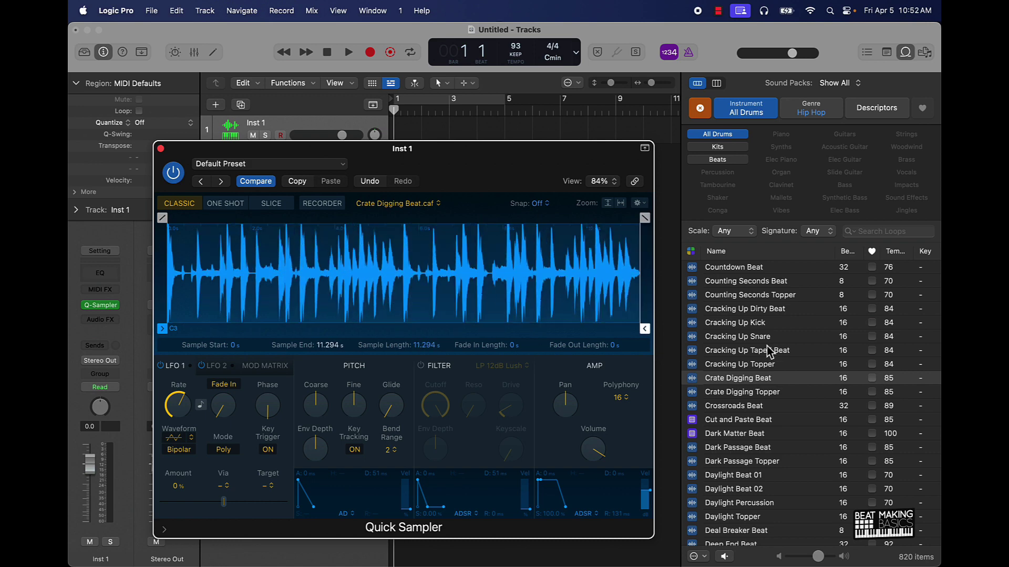
{"action": "left_click", "coordinate": [266, 205]}
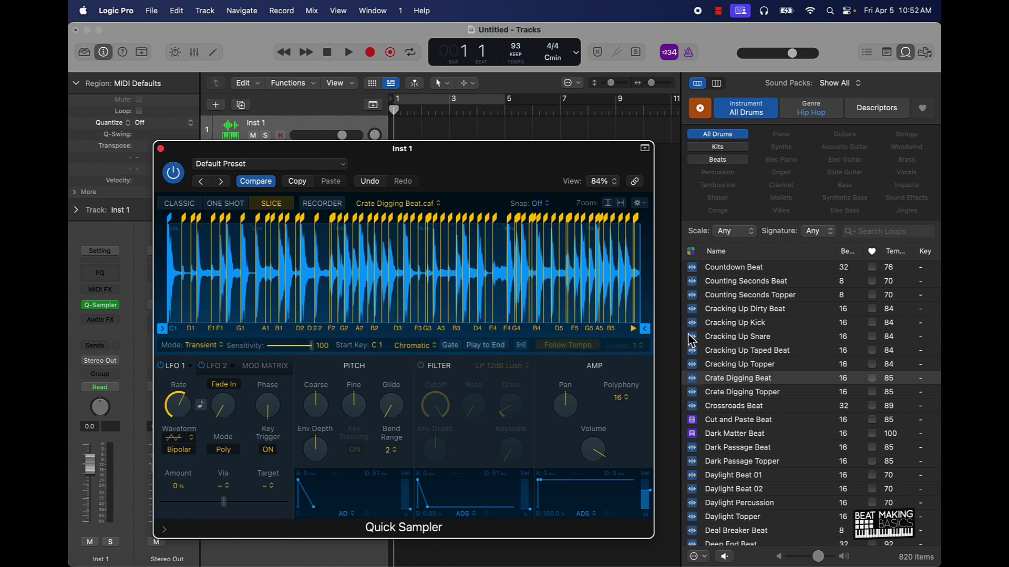
Step: Hide the loop browser and play a few slices with Musical Typing
{"action": "left_click", "coordinate": [906, 52]}
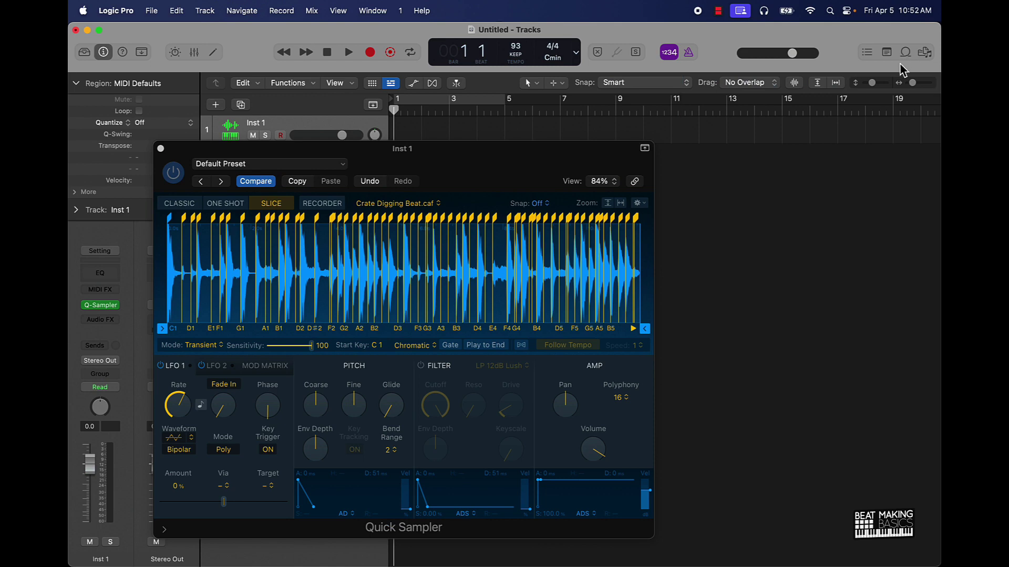
{"action": "key", "text": "super+k"}
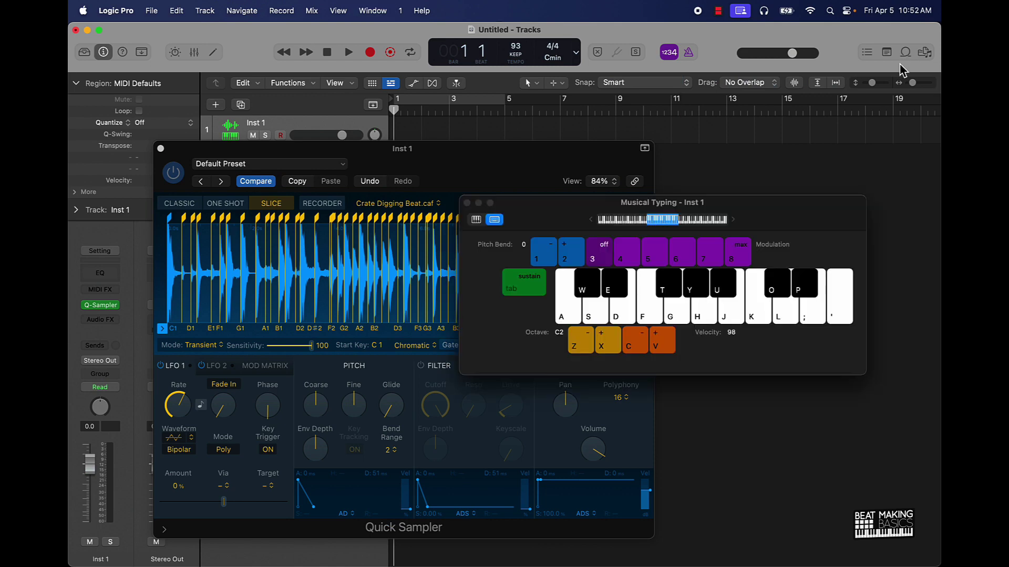
{"action": "key", "text": "k"}
{"action": "key", "text": "a"}
{"action": "key", "text": "s"}
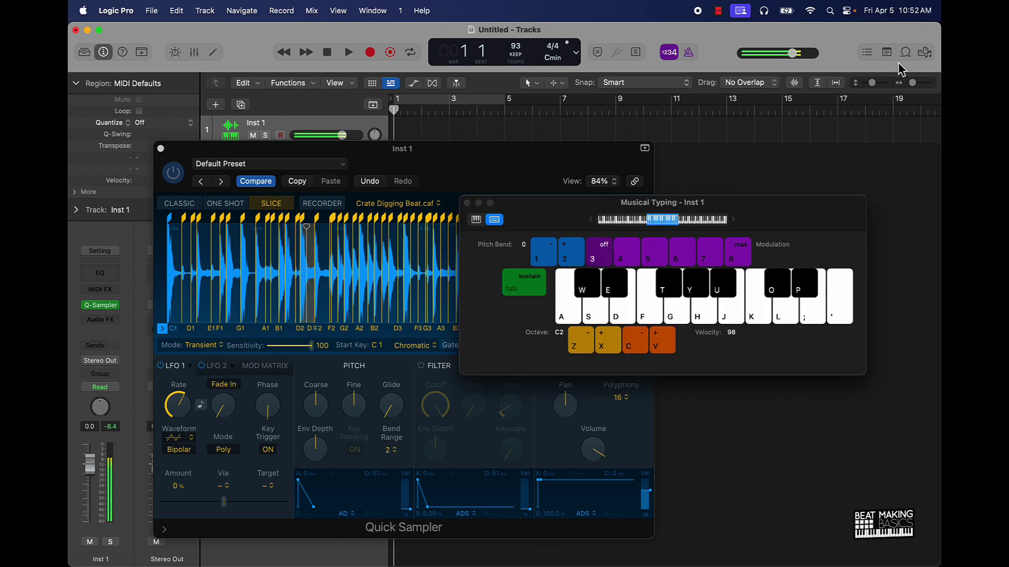
{"action": "key", "text": "d"}
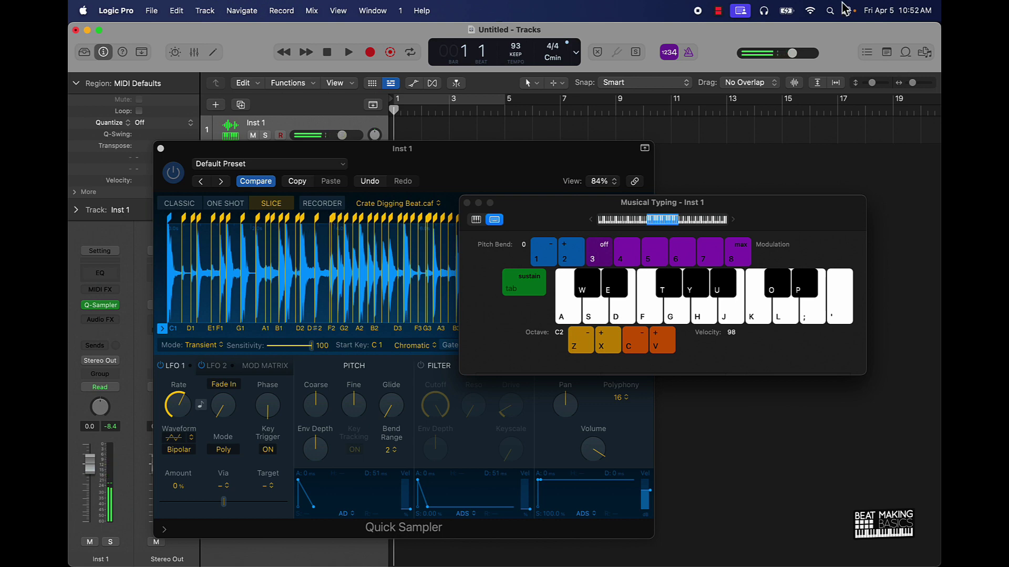
Step: Delete the second of the two closely spaced slice markers at about 3.9 s and check the waveform's slices
{"action": "left_click", "coordinate": [535, 157]}
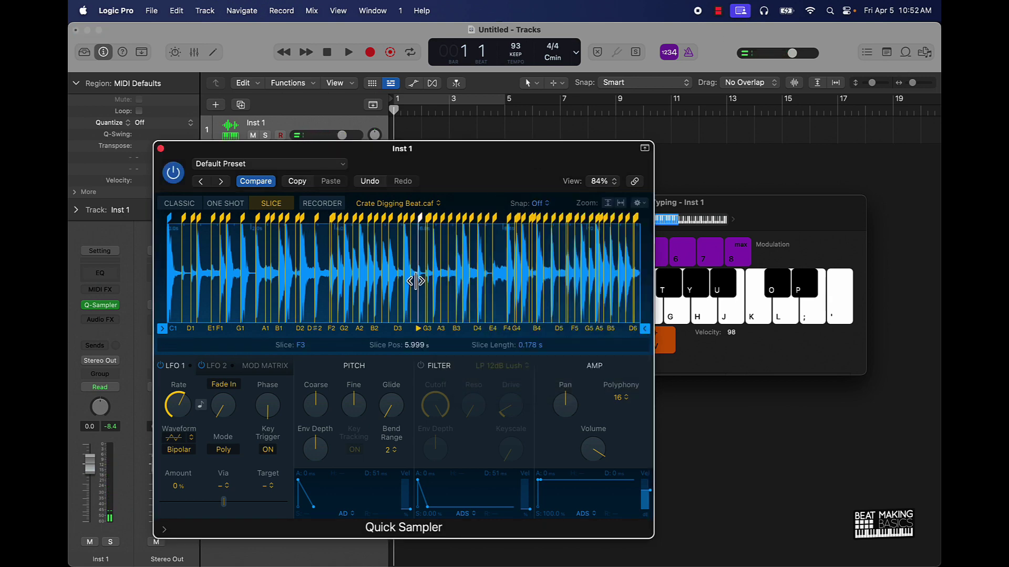
{"action": "scroll", "coordinate": [418, 275], "scroll_direction": "up", "scroll_amount": 5}
{"action": "scroll", "coordinate": [418, 274], "scroll_direction": "up", "scroll_amount": 5}
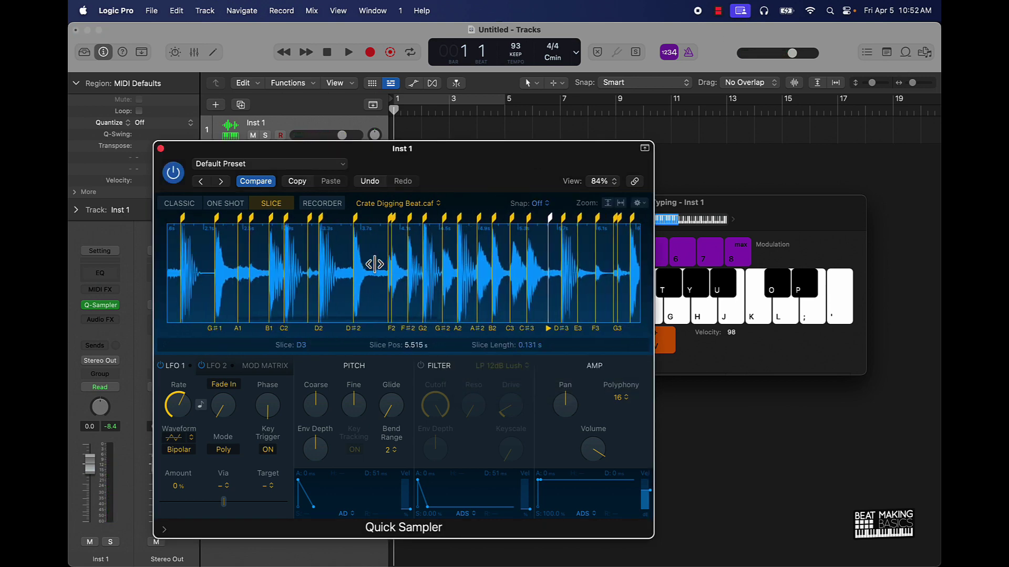
{"action": "left_click", "coordinate": [395, 218]}
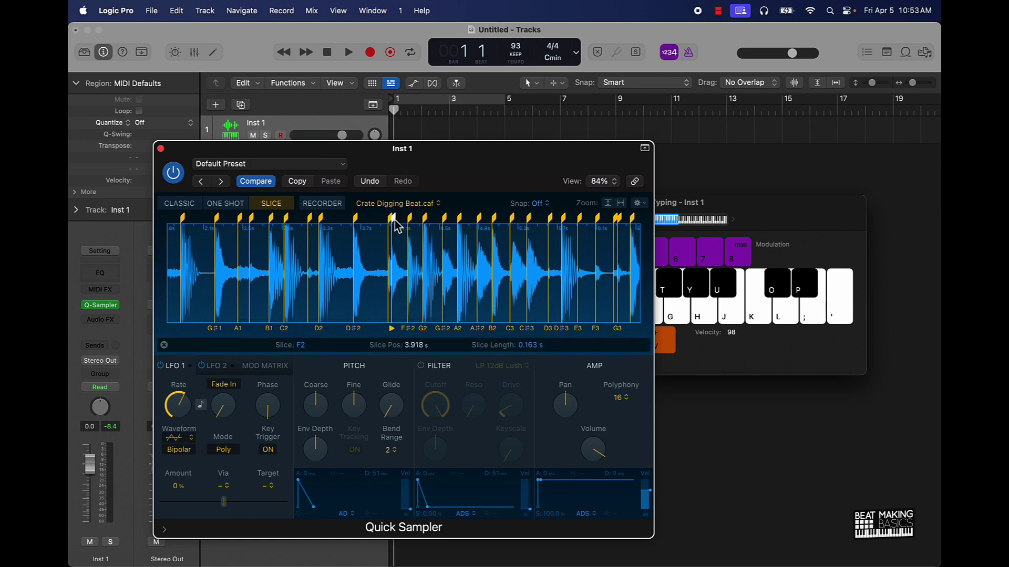
{"action": "right_click", "coordinate": [395, 218]}
{"action": "left_click", "coordinate": [413, 225]}
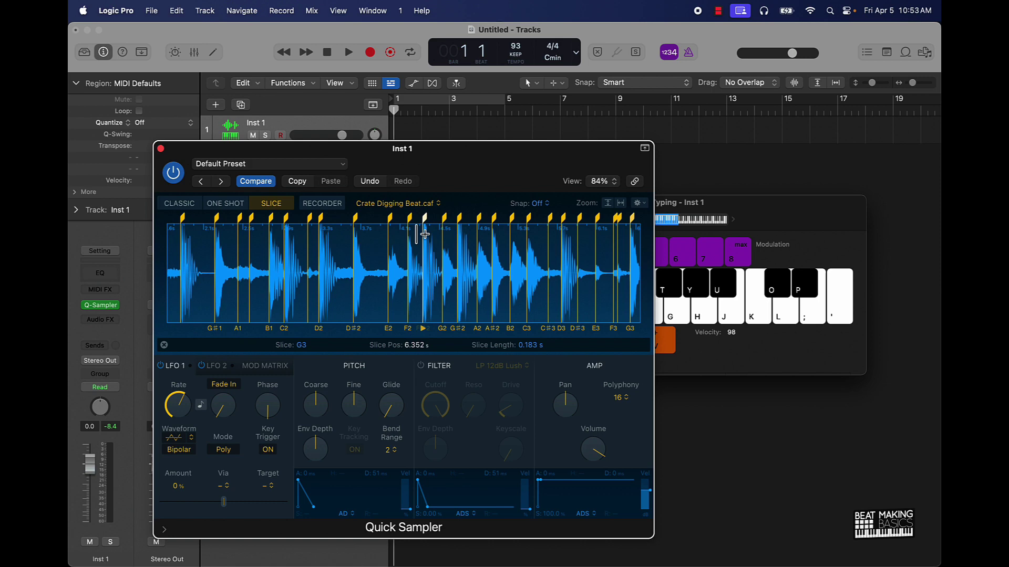
{"action": "left_click", "coordinate": [386, 267]}
{"action": "scroll", "coordinate": [349, 272], "scroll_direction": "left", "scroll_amount": 5}
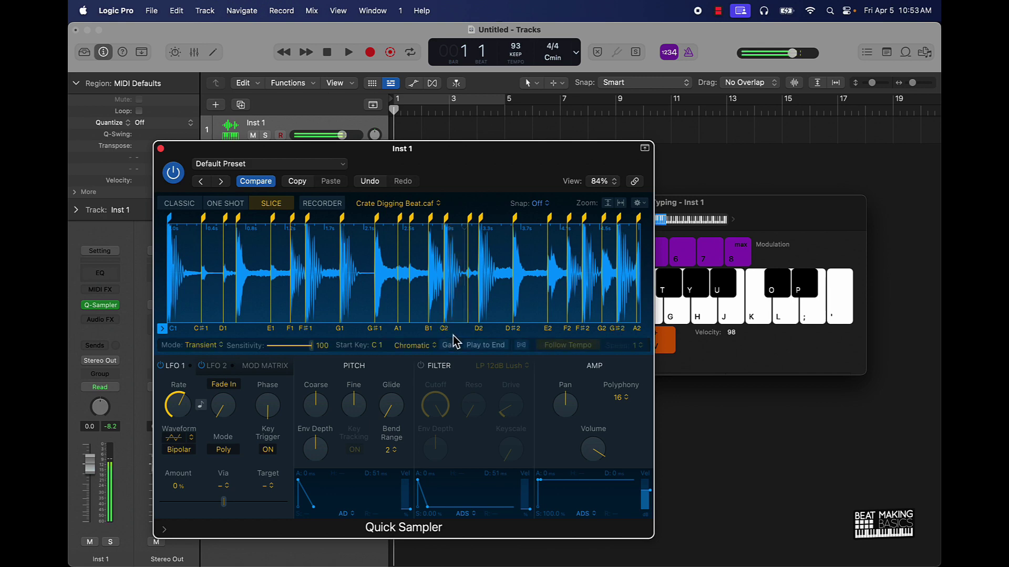
Step: Map the slices to White keys only and bring Musical Typing forward at octave C1
{"action": "left_click", "coordinate": [413, 346]}
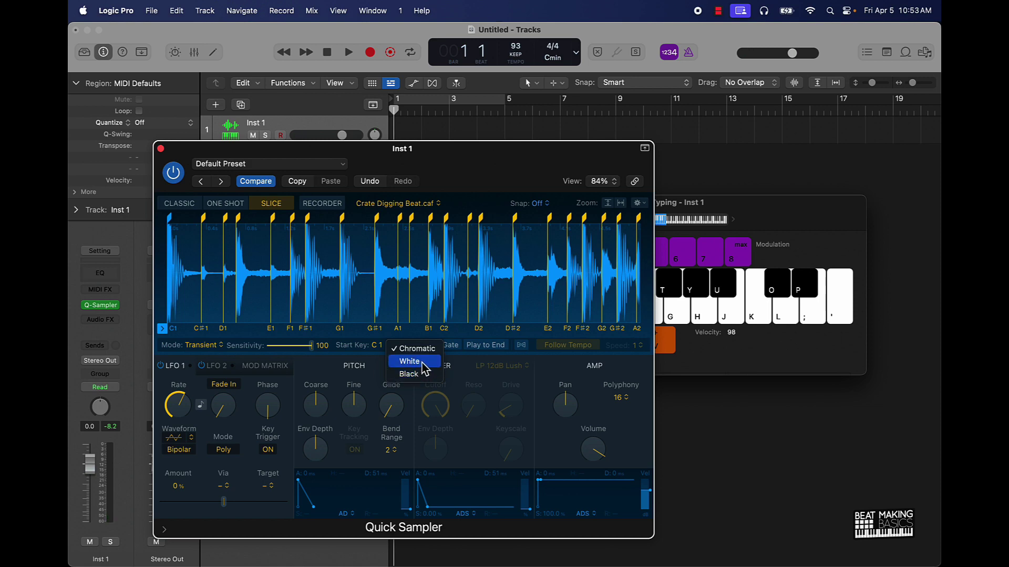
{"action": "left_click", "coordinate": [423, 363]}
{"action": "left_click", "coordinate": [793, 219]}
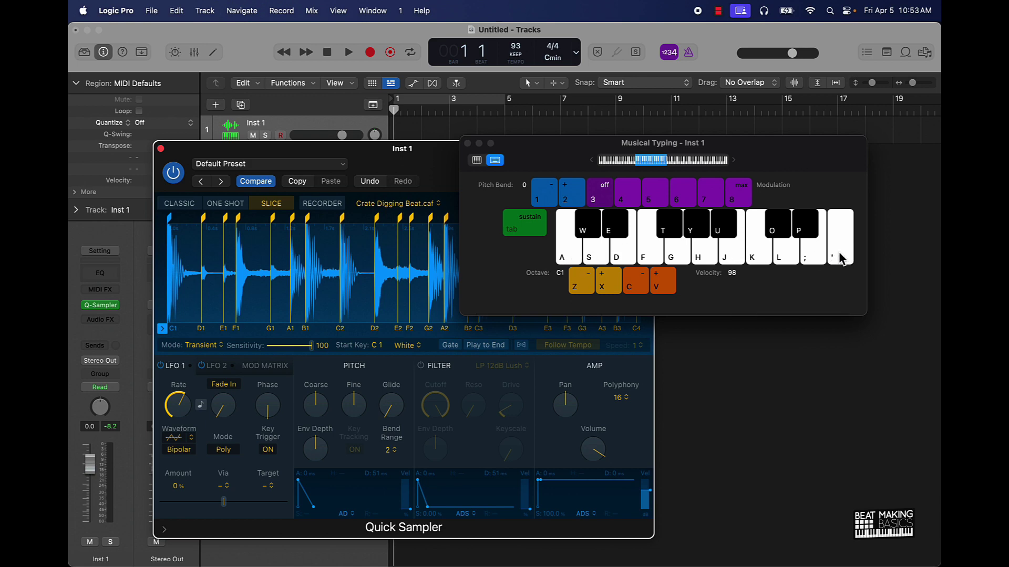
{"action": "left_click", "coordinate": [606, 253]}
Step: Play the white-key slices with Musical Typing, trying out a drum pattern built mainly on the C1 and F1 slices
{"action": "key", "text": "a"}
{"action": "key", "text": "s"}
{"action": "key", "text": "d"}
{"action": "key", "text": "f"}
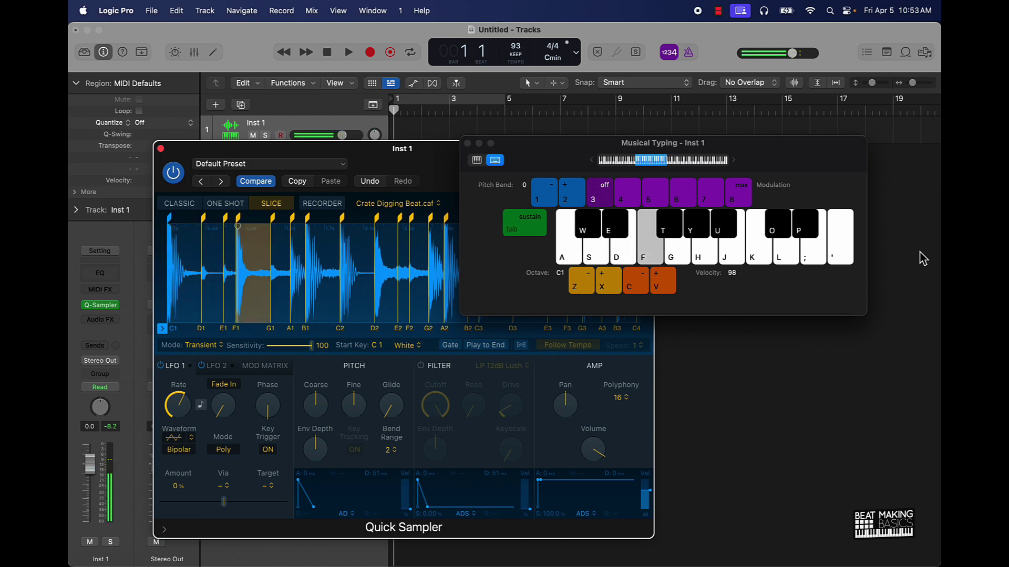
{"action": "key", "text": "f"}
{"action": "key", "text": "a"}
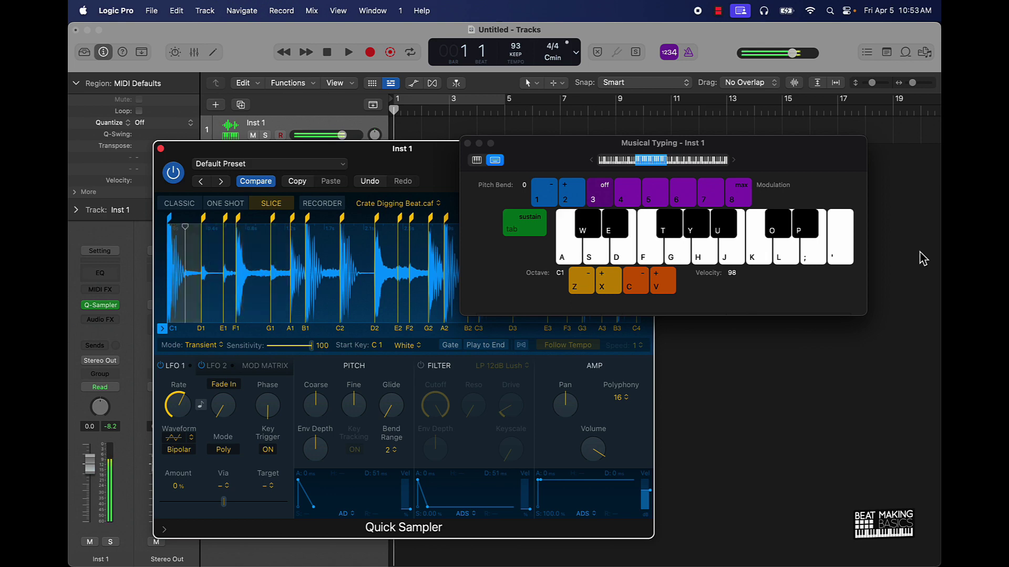
{"action": "key", "text": "a"}
{"action": "key", "text": "f"}
{"action": "key", "text": "a"}
{"action": "key", "text": "f"}
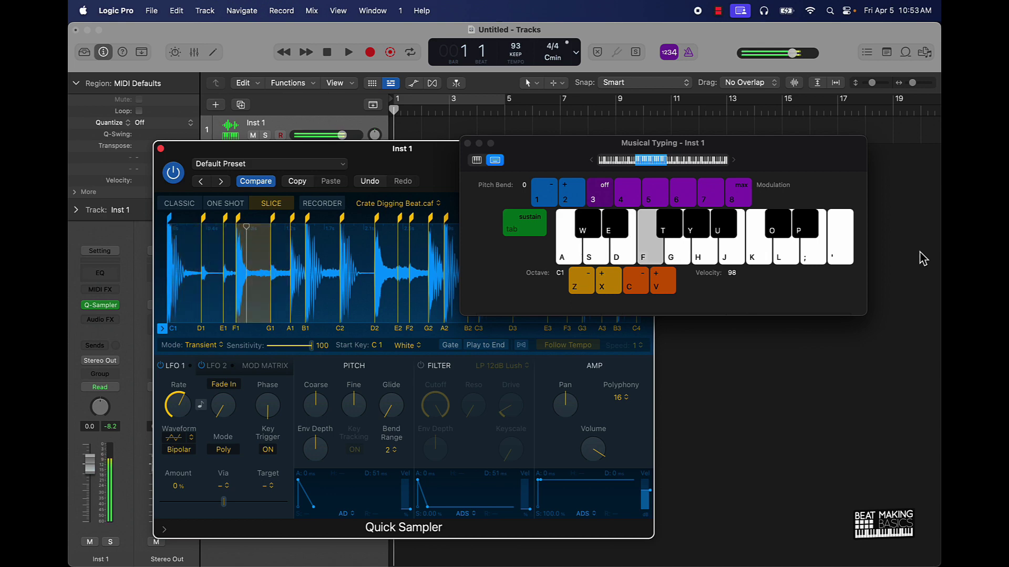
{"action": "key", "text": "h"}
{"action": "key", "text": "f"}
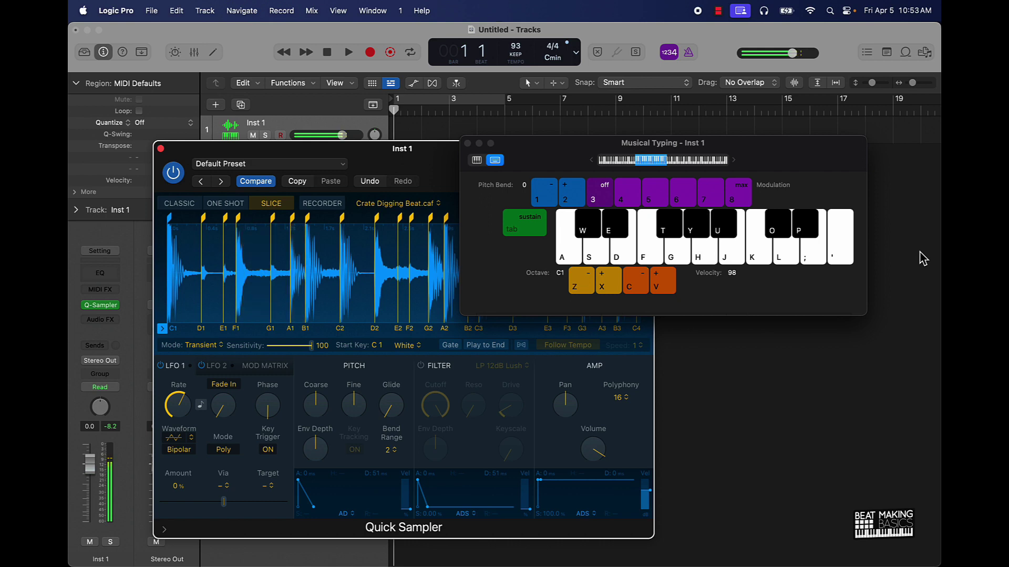
{"action": "key", "text": "f"}
{"action": "key", "text": "f"}
{"action": "key", "text": "a"}
{"action": "key", "text": "f"}
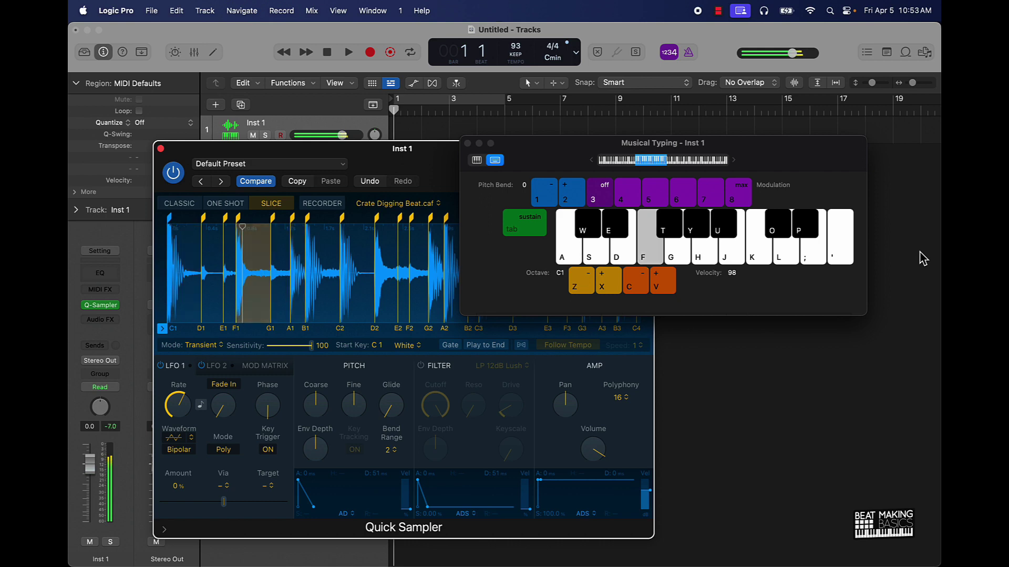
Step: Play a short drum pattern with Musical Typing using the C1, F1, B1 and C2 slices
{"action": "key", "text": "a"}
{"action": "key", "text": "a"}
{"action": "key", "text": "f"}
{"action": "key", "text": "j"}
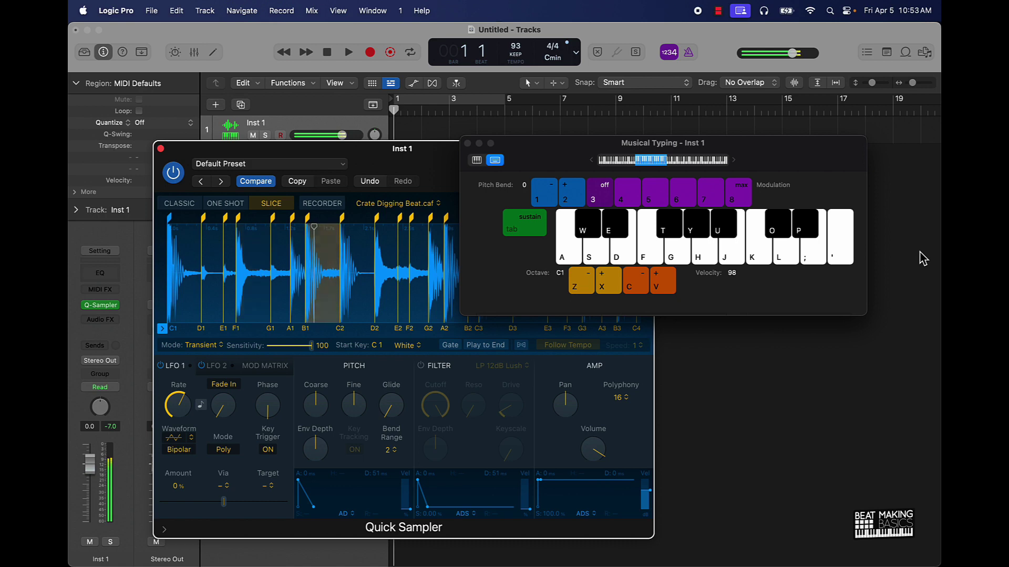
{"action": "key", "text": "j"}
{"action": "key", "text": "k"}
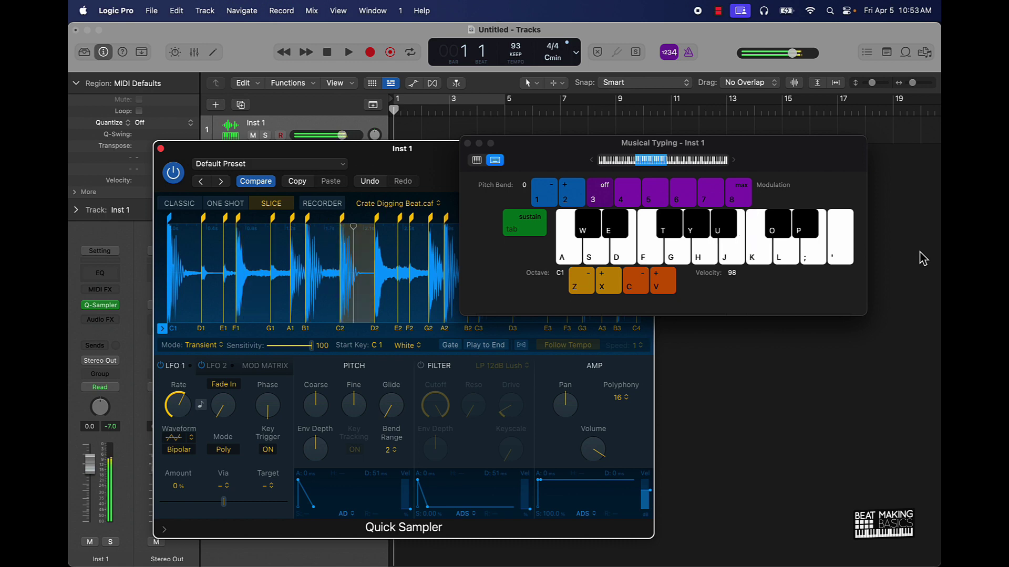
{"action": "key", "text": "f"}
{"action": "key", "text": "a"}
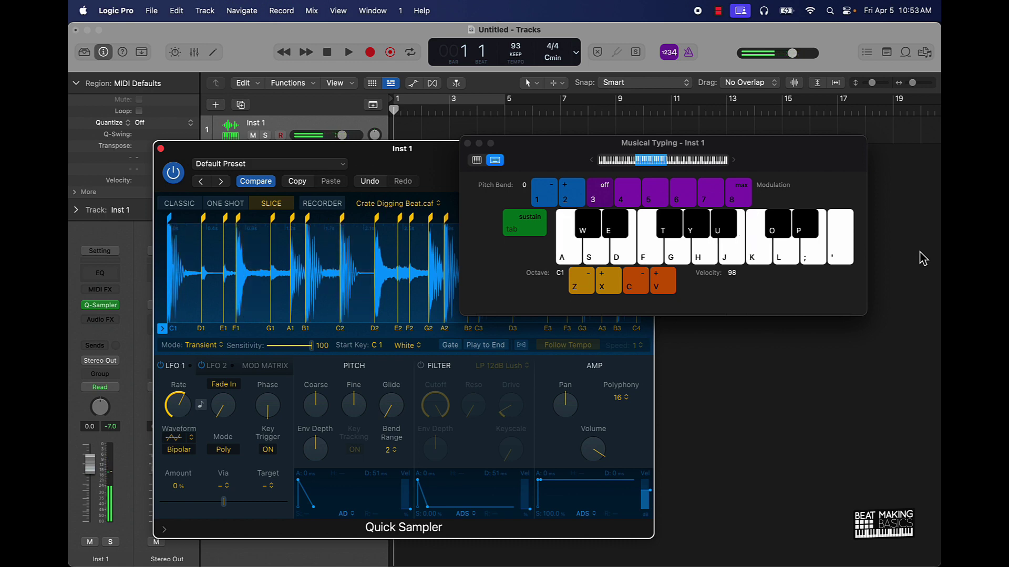
Step: Move the Musical Typing and Quick Sampler windows apart so the whole sliced waveform is uncovered
{"action": "left_click_drag", "start_coordinate": [546, 159], "coordinate": [575, 45]}
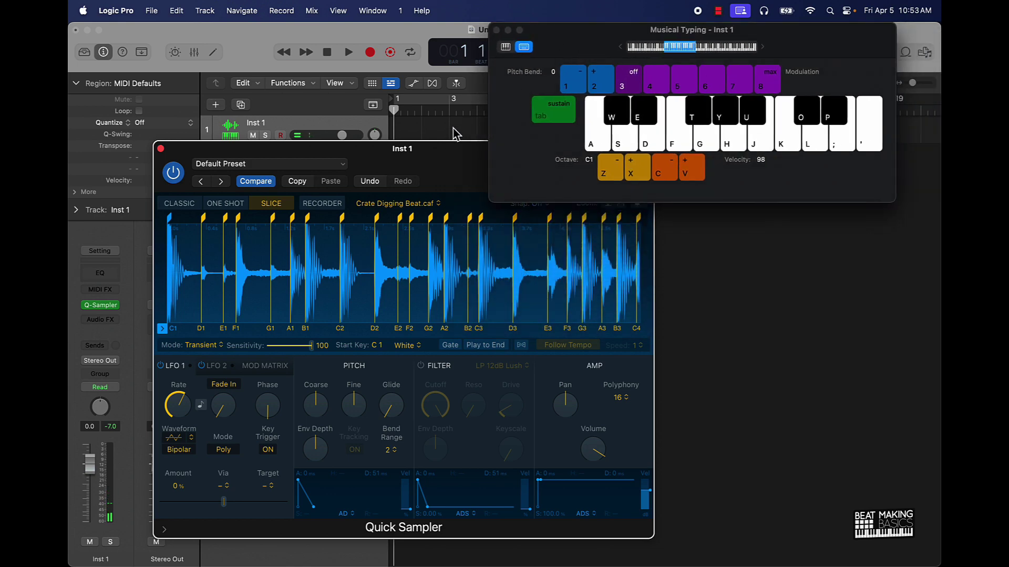
{"action": "left_click", "coordinate": [440, 185]}
{"action": "left_click_drag", "start_coordinate": [441, 185], "coordinate": [474, 248]}
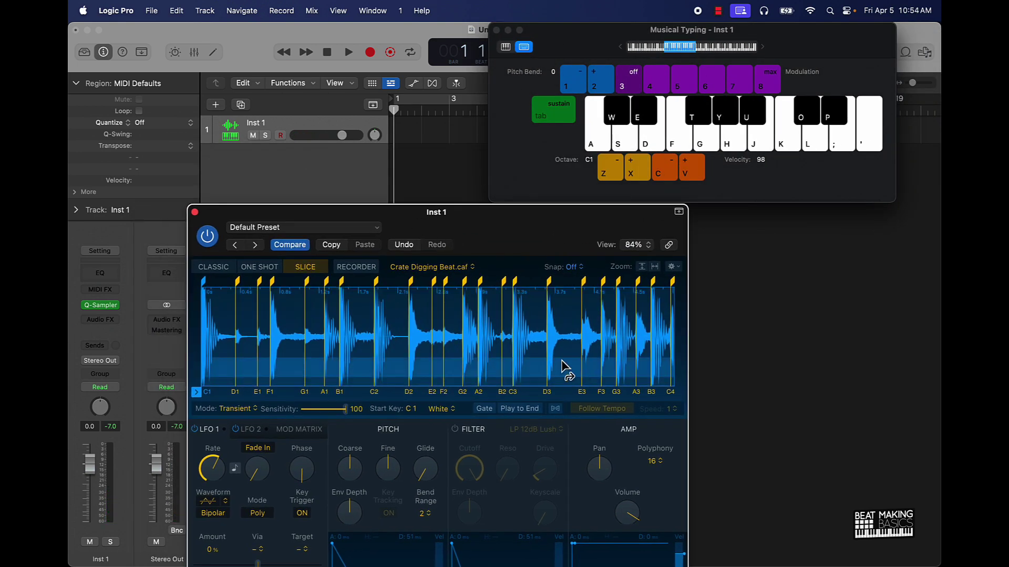
{"action": "left_click", "coordinate": [582, 358]}
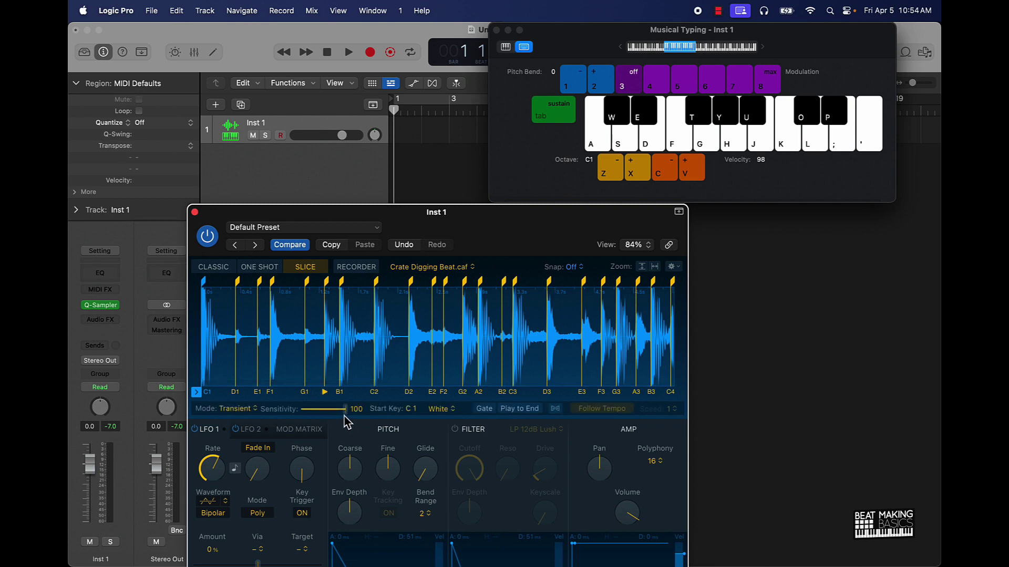
Step: Lower the transient sensitivity to 36 for fewer, longer slices and audition the C1 slice
{"action": "left_click_drag", "start_coordinate": [344, 410], "coordinate": [319, 414]}
{"action": "key", "text": "a"}
{"action": "key", "text": "a"}
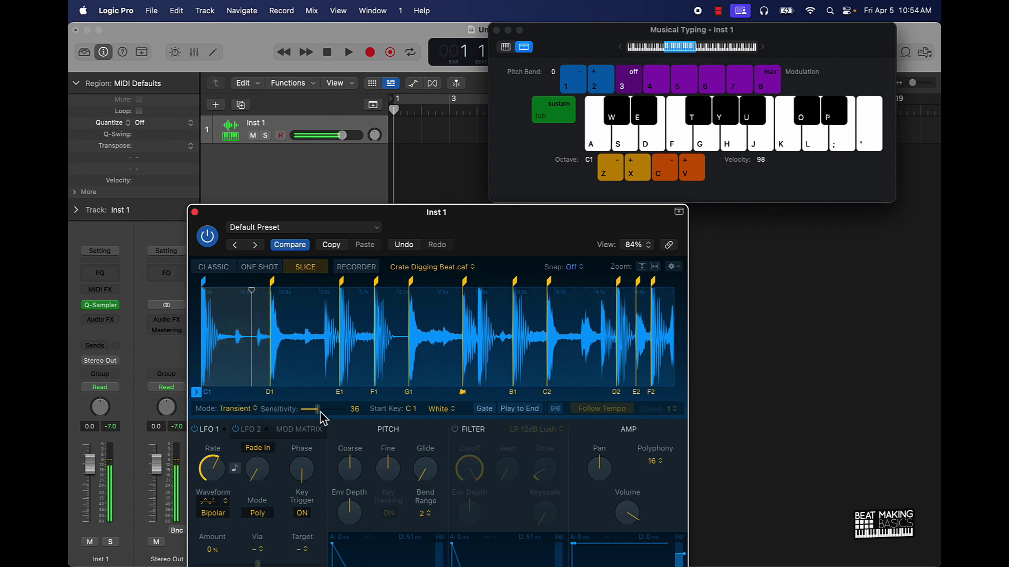
{"action": "key", "text": "a"}
{"action": "key", "text": "a"}
{"action": "key", "text": "a"}
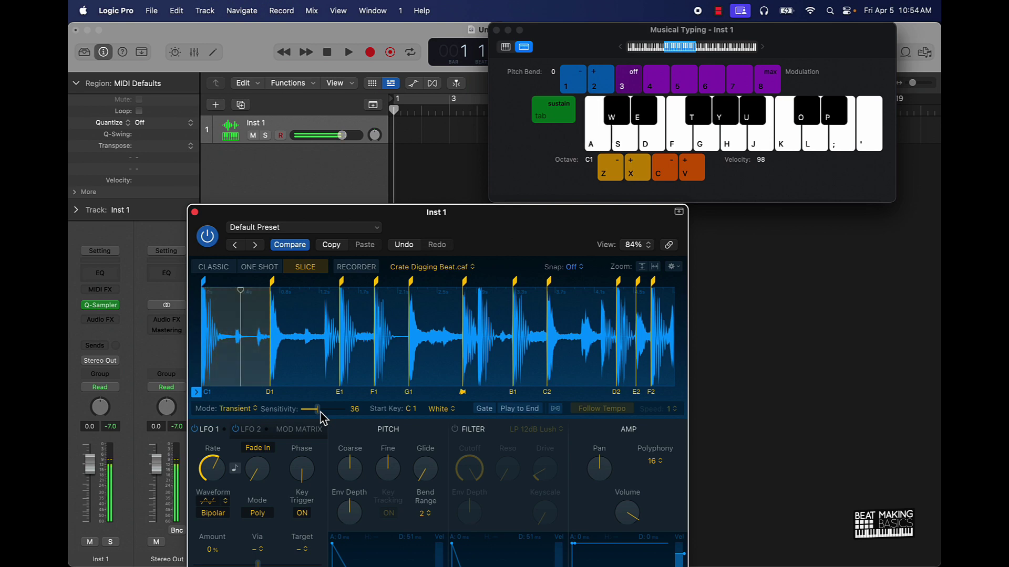
Step: Play a drum pattern with Musical Typing that alternates between the longer C1 and D1 slices
{"action": "key", "text": "a"}
{"action": "key", "text": "s"}
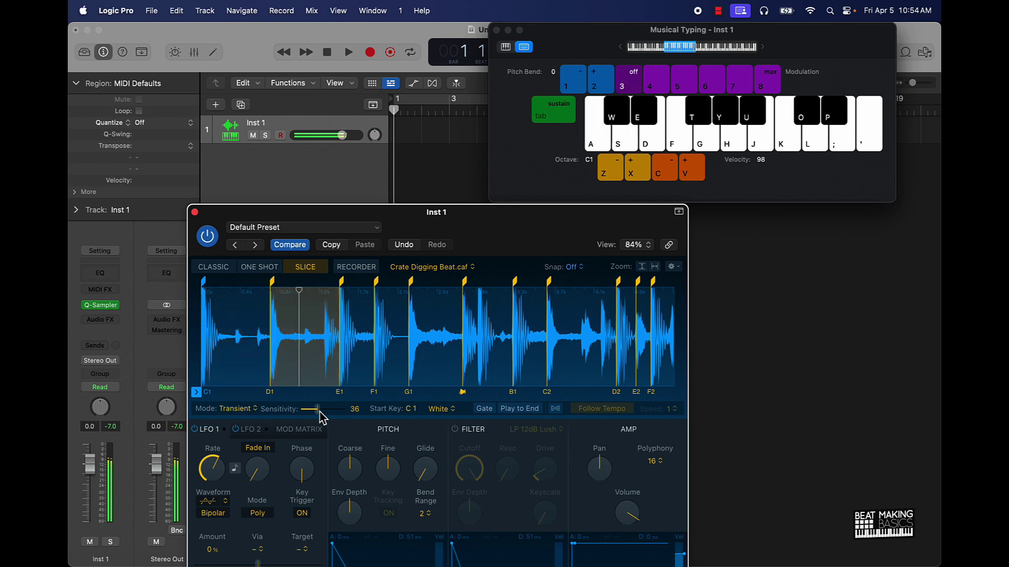
{"action": "key", "text": "a"}
{"action": "key", "text": "s"}
{"action": "key", "text": "a"}
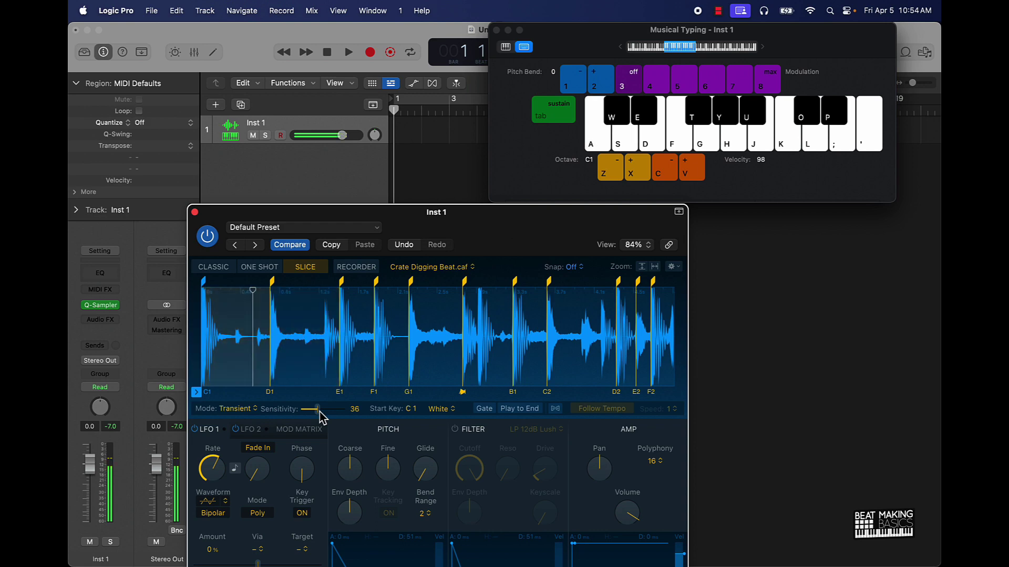
{"action": "key", "text": "a"}
{"action": "key", "text": "s"}
{"action": "key", "text": "a"}
{"action": "key", "text": "s"}
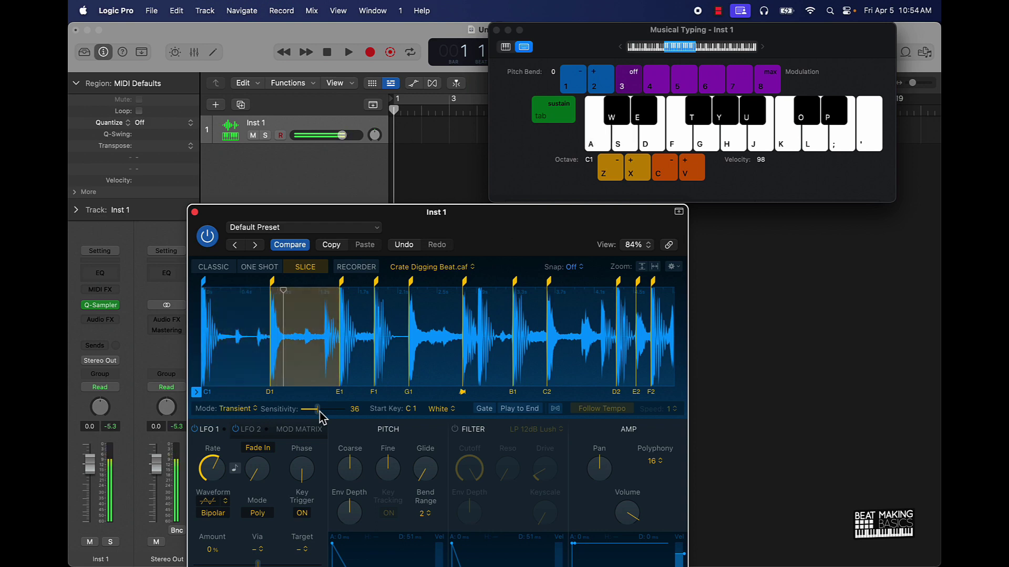
{"action": "key", "text": "a"}
{"action": "key", "text": "s"}
{"action": "key", "text": "a"}
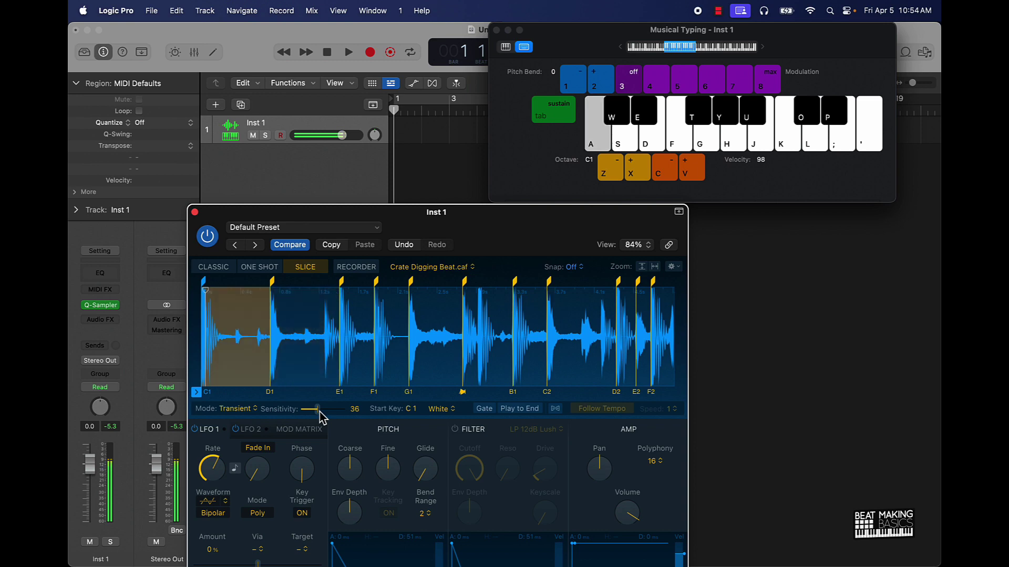
{"action": "key", "text": "a"}
{"action": "key", "text": "a"}
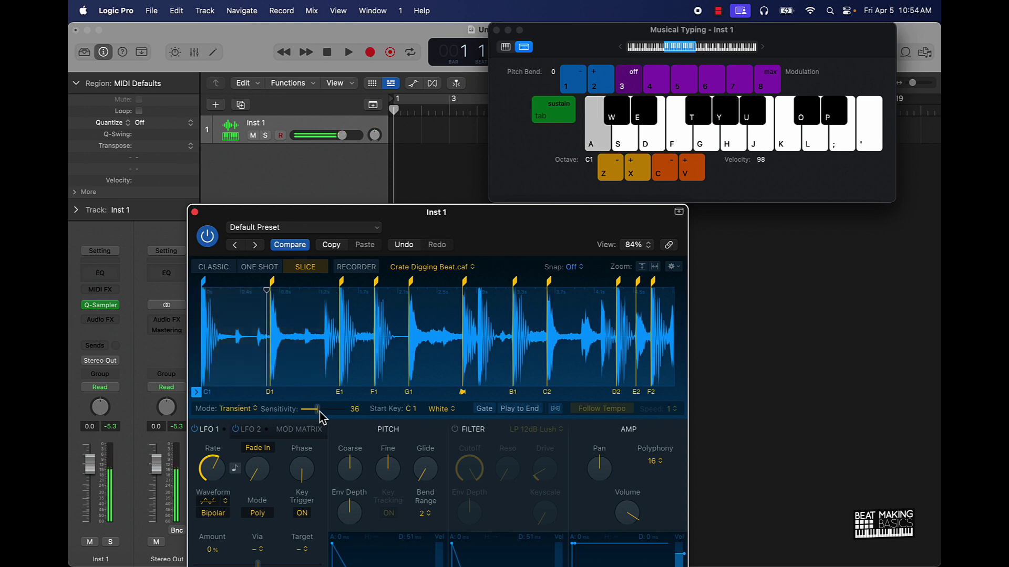
{"action": "key", "text": "a"}
{"action": "key", "text": "s"}
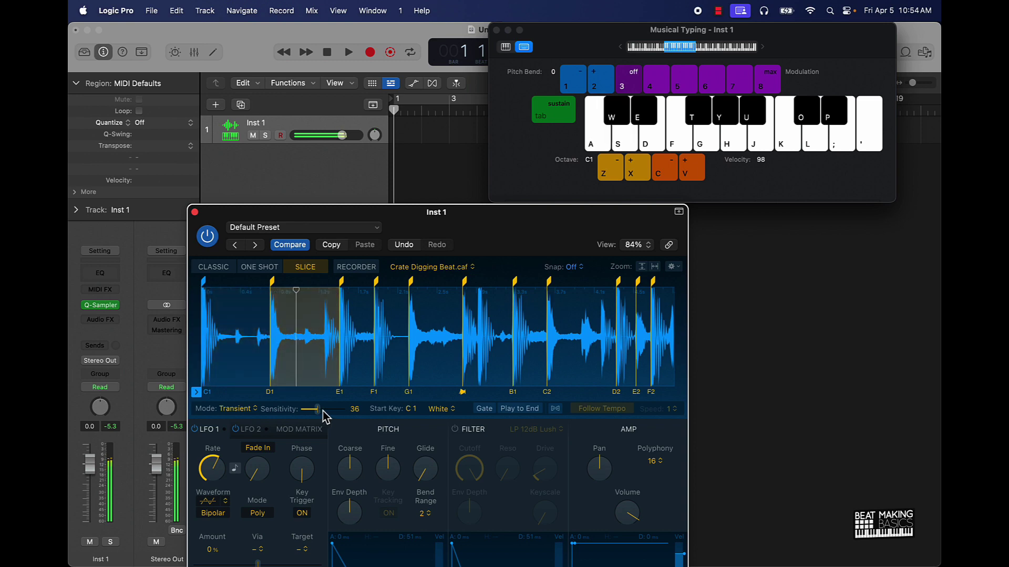
{"action": "key", "text": "a"}
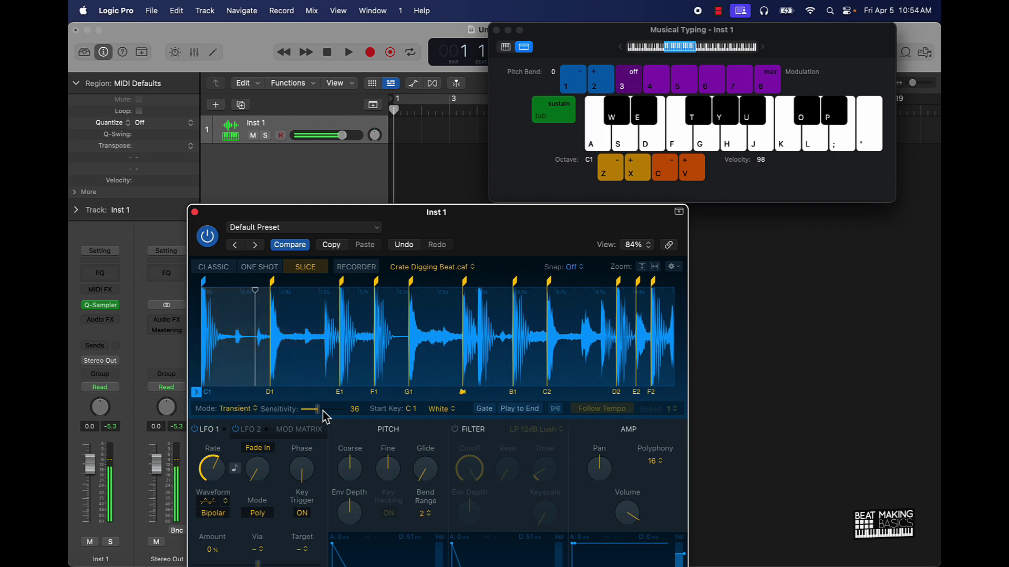
{"action": "key", "text": "s"}
{"action": "key", "text": "s"}
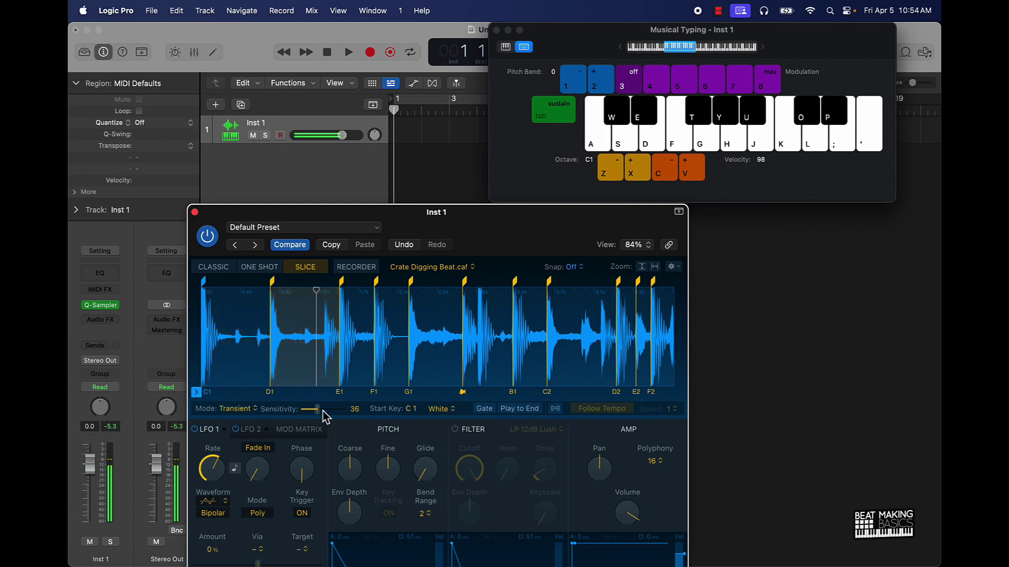
{"action": "key", "text": "a"}
{"action": "key", "text": "s"}
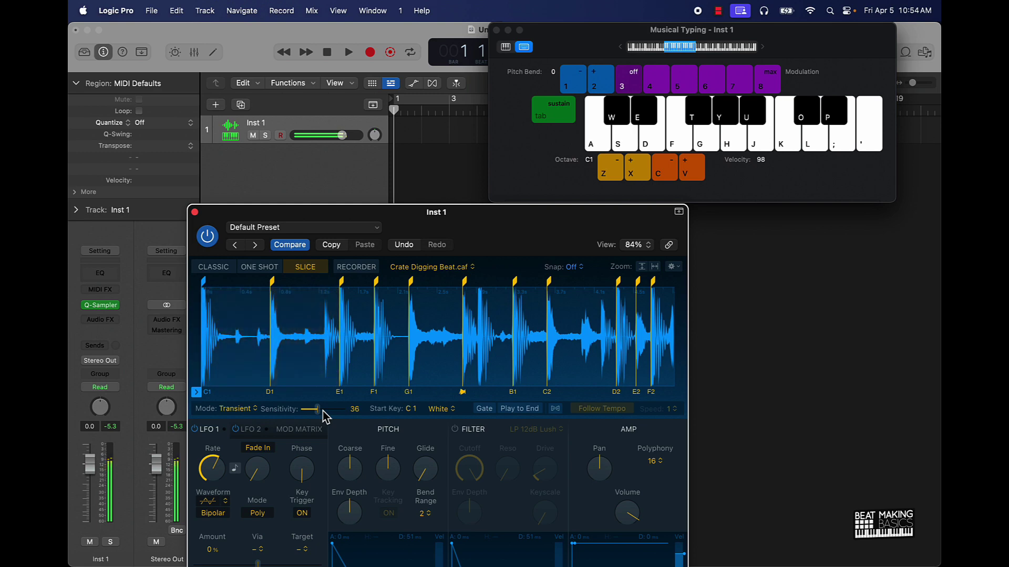
{"action": "key", "text": "s"}
{"action": "key", "text": "a"}
{"action": "key", "text": "a"}
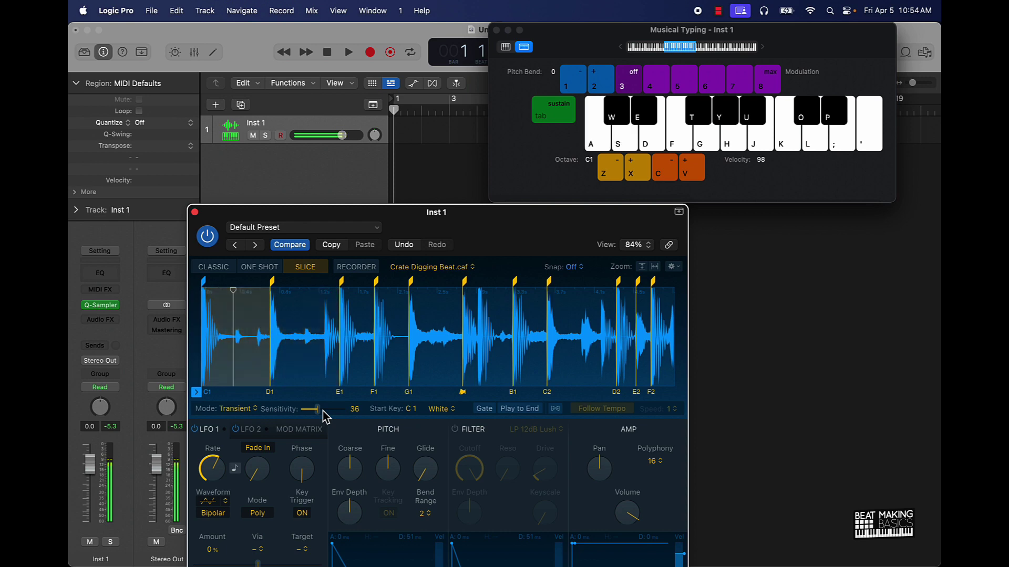
{"action": "key", "text": "a"}
{"action": "key", "text": "a"}
{"action": "key", "text": "s"}
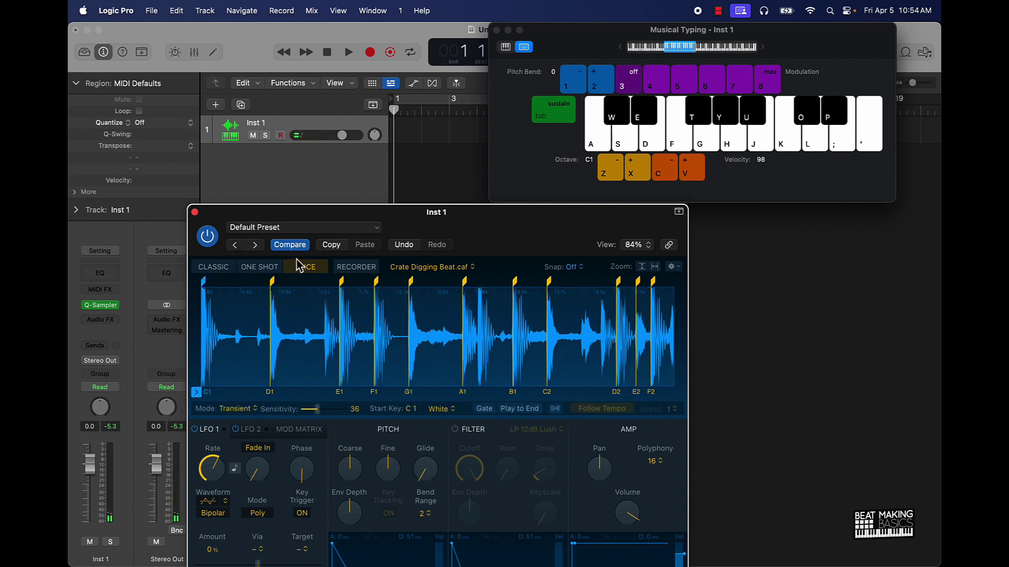
Step: Save the current Quick Sampler setting as a new preset named Crate Drums 1
{"action": "left_click", "coordinate": [279, 231]}
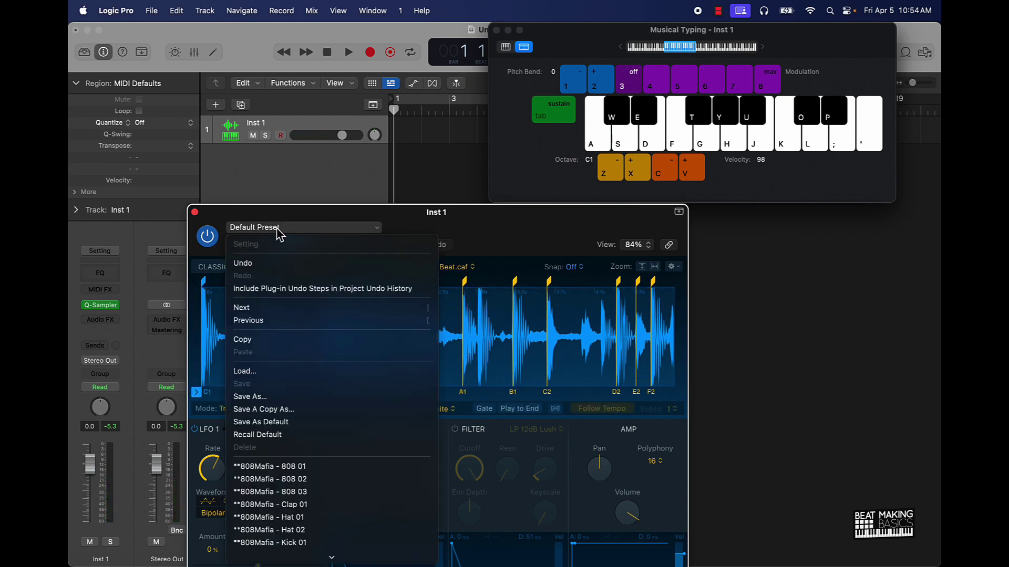
{"action": "left_click", "coordinate": [283, 398]}
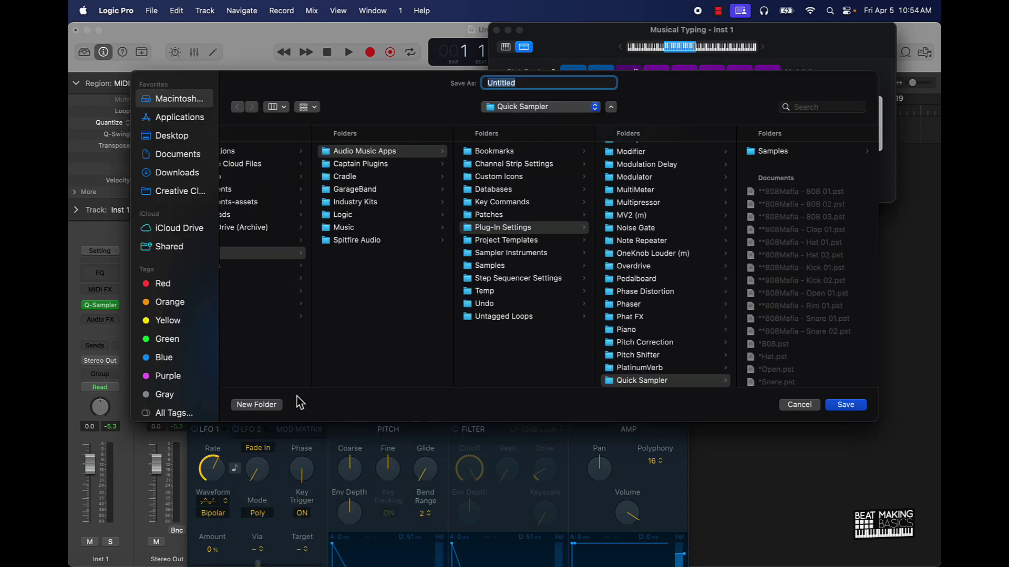
{"action": "type", "text": "Create Drums"}
{"action": "left_click_drag", "start_coordinate": [403, 93], "coordinate": [392, 338]}
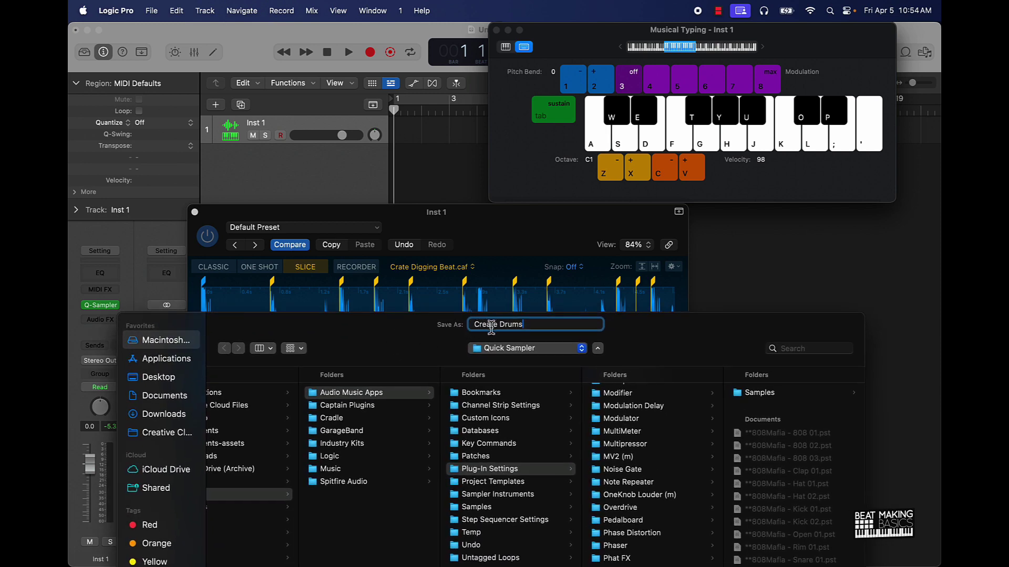
{"action": "key", "text": "BackSpace"}
{"action": "key", "text": "Return"}
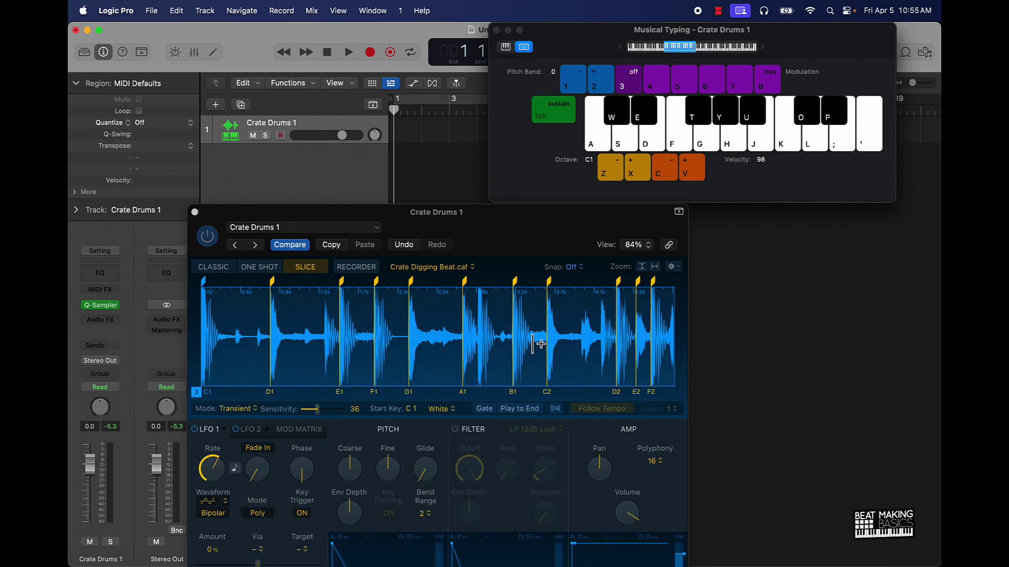
{"action": "left_click", "coordinate": [280, 233]}
{"action": "left_click", "coordinate": [419, 222]}
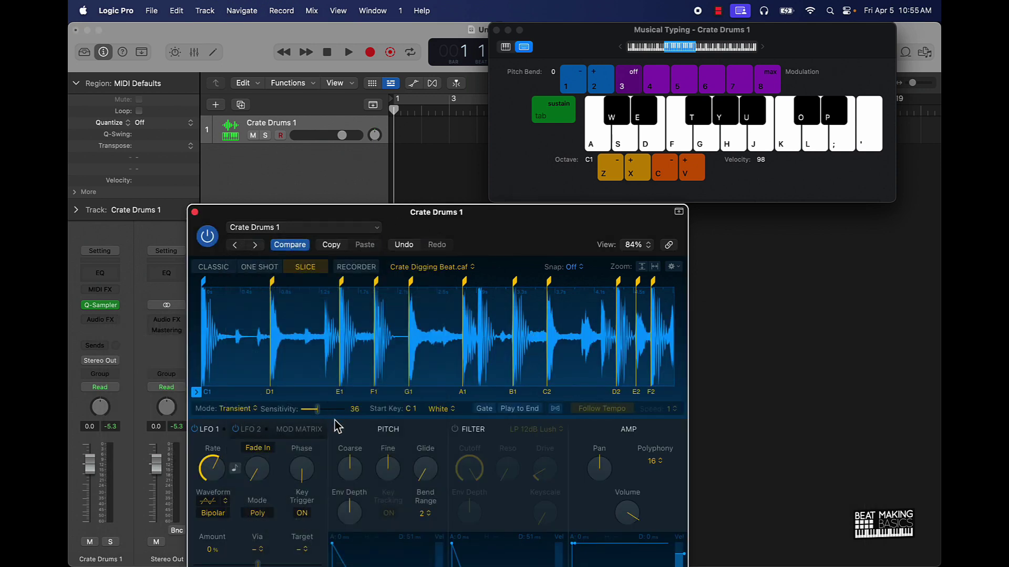
Step: Set the transient sensitivity to 89 and save this slicing as a separate preset named Crate Drums 2
{"action": "left_click_drag", "start_coordinate": [322, 416], "coordinate": [556, 429]}
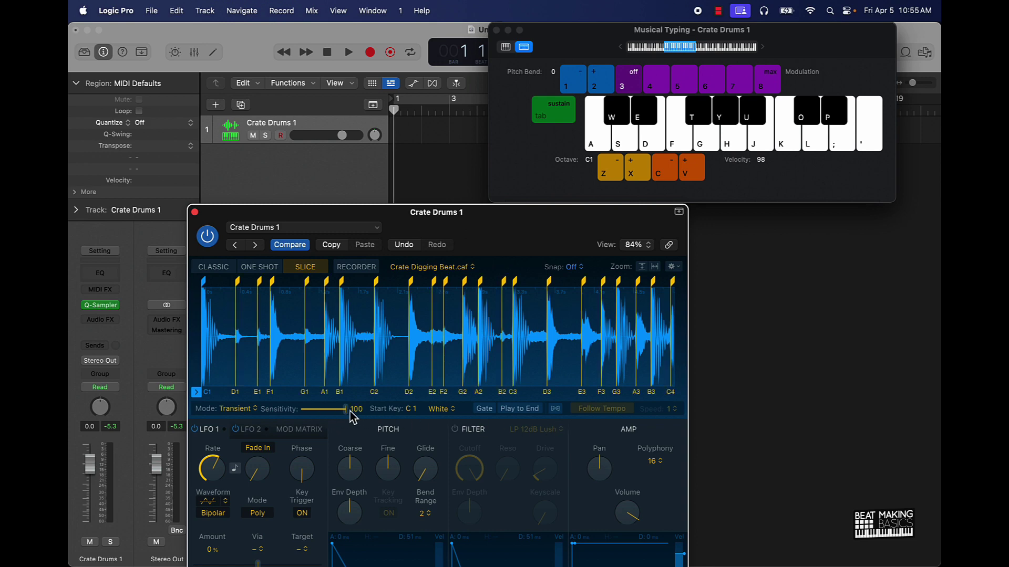
{"action": "left_click_drag", "start_coordinate": [344, 410], "coordinate": [345, 417]}
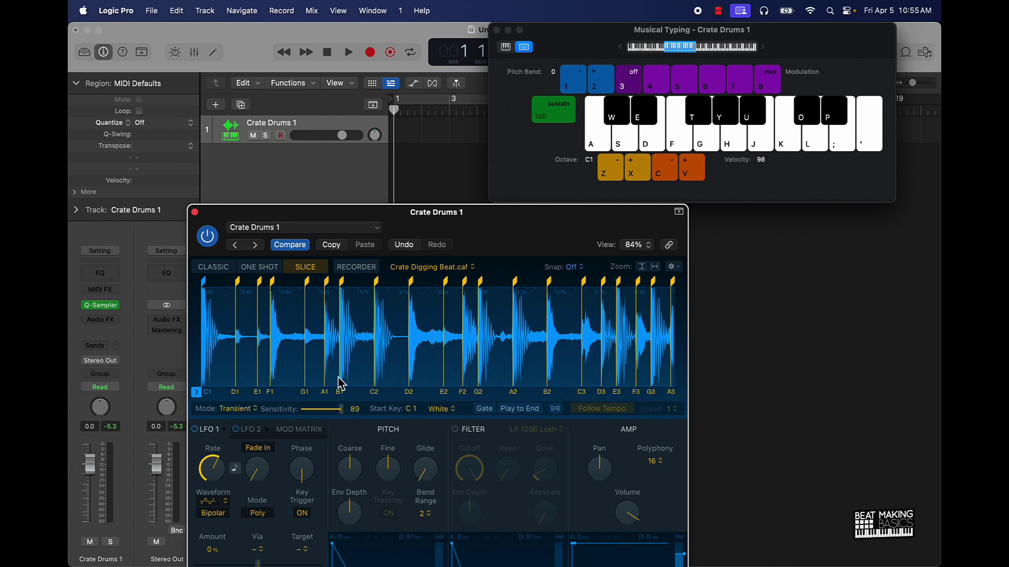
{"action": "left_click", "coordinate": [292, 229]}
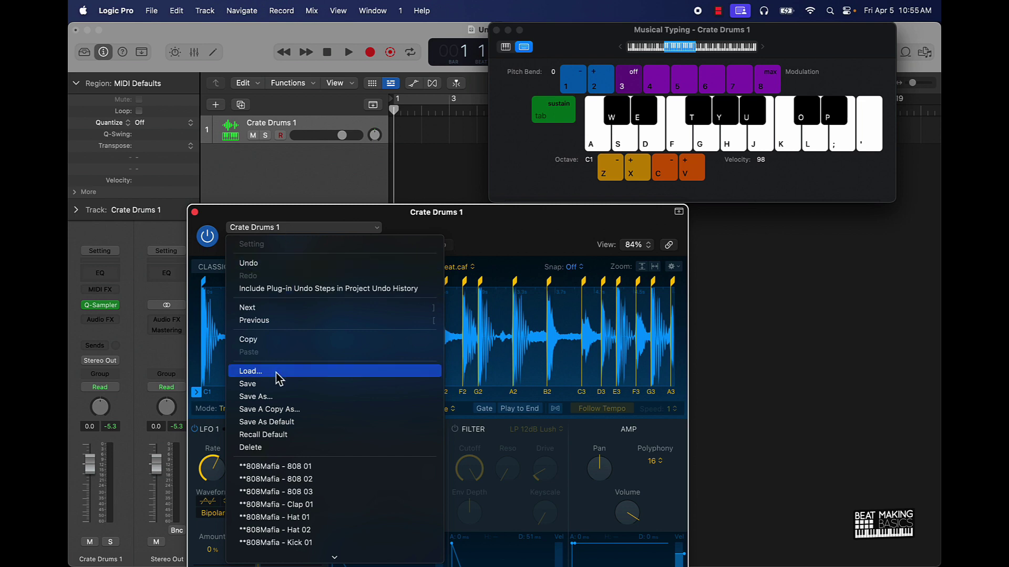
{"action": "left_click", "coordinate": [273, 397]}
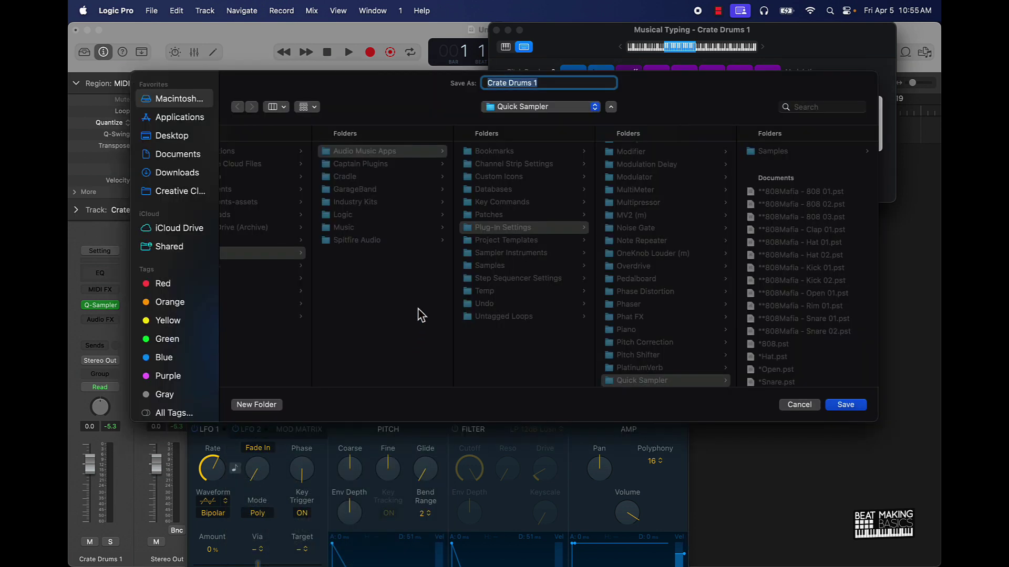
{"action": "key", "text": "Right"}
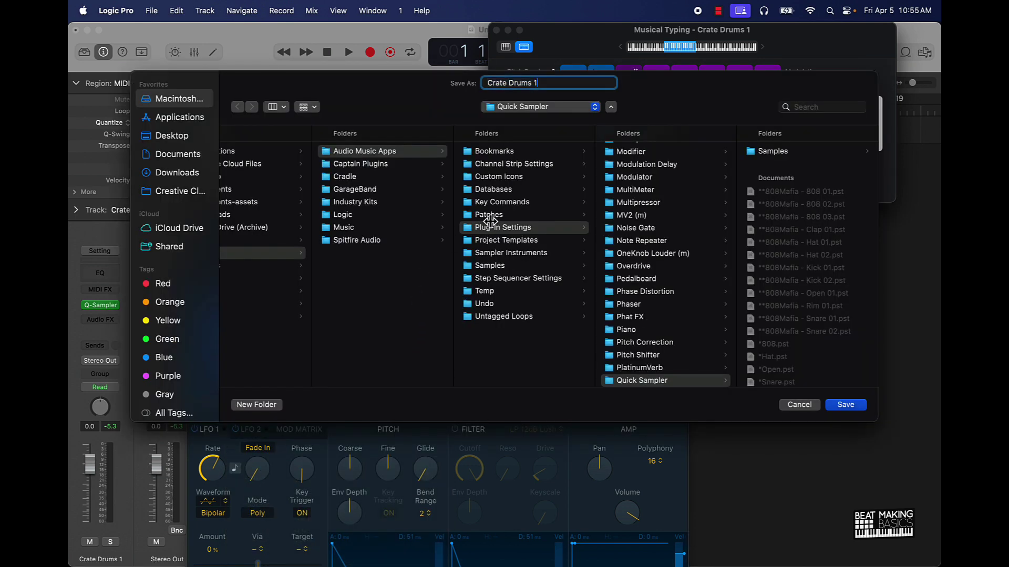
{"action": "key", "text": "BackSpace"}
{"action": "type", "text": "2"}
{"action": "key", "text": "Return"}
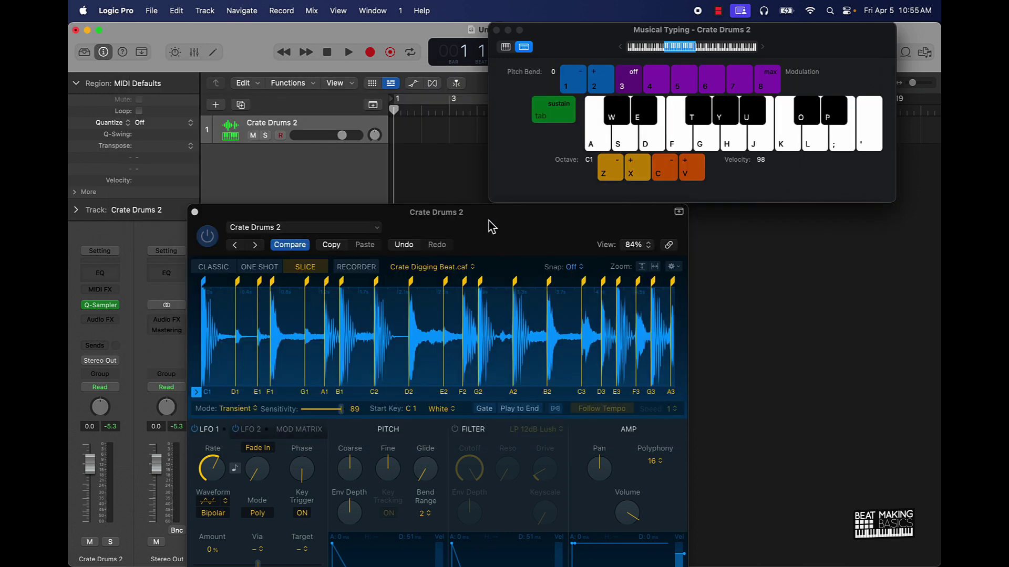
Step: Audition the new slices in order with Musical Typing, working up the white keys from C1
{"action": "key", "text": "a"}
{"action": "key", "text": "a"}
{"action": "key", "text": "s"}
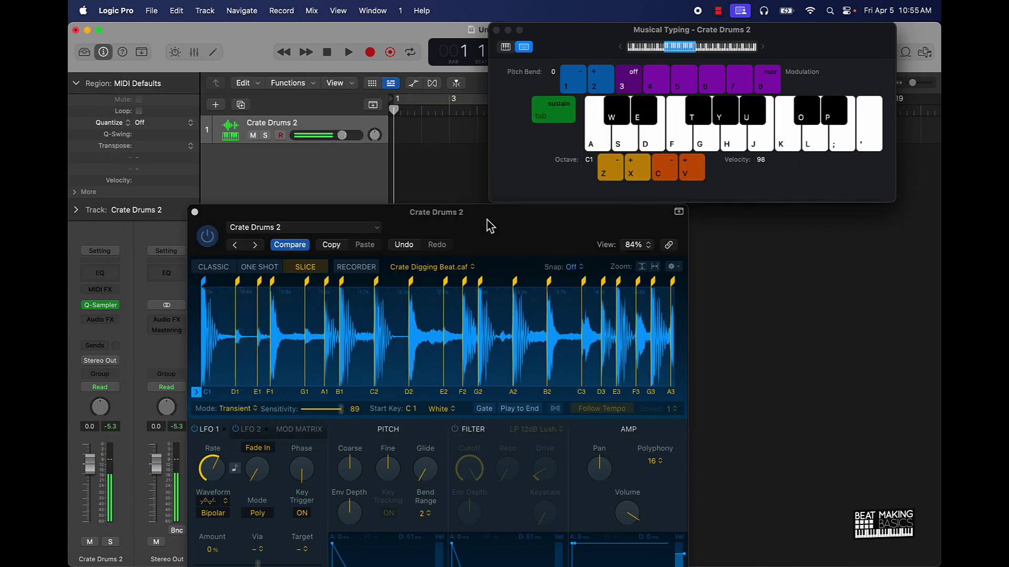
{"action": "key", "text": "s"}
{"action": "key", "text": "d"}
{"action": "key", "text": "f"}
{"action": "key", "text": "g"}
{"action": "key", "text": "h"}
{"action": "key", "text": "j"}
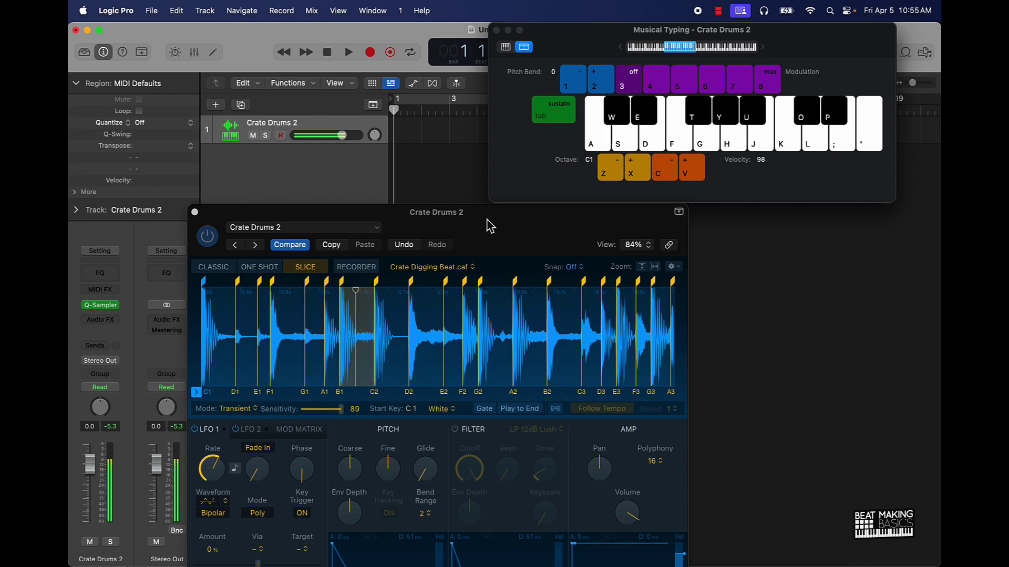
{"action": "key", "text": "l"}
{"action": "key", "text": "semicolon"}
Step: Raise Musical Typing to octave C2 and audition the slices between C2 and A2
{"action": "key", "text": "x"}
{"action": "key", "text": "a"}
{"action": "key", "text": "s"}
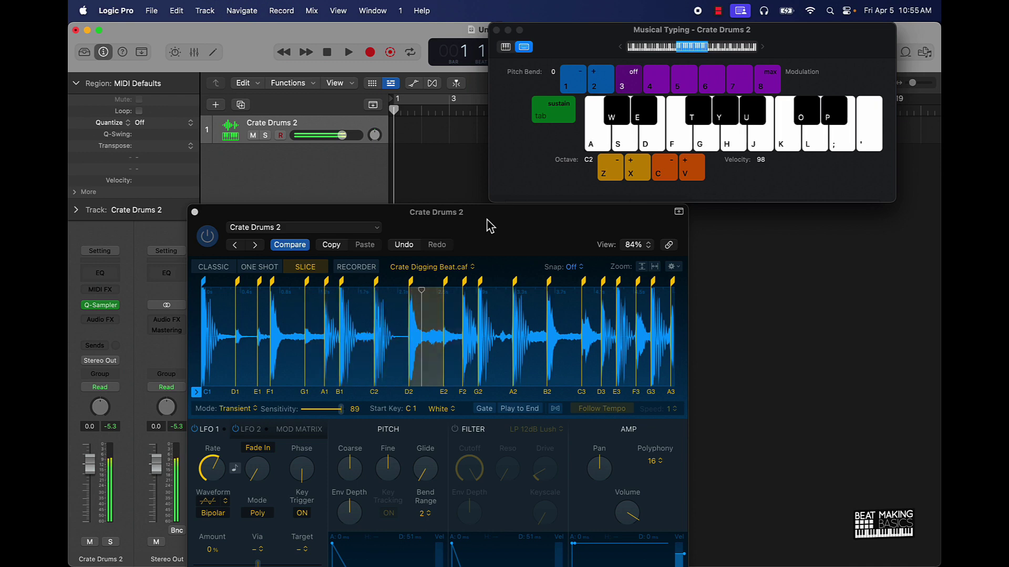
{"action": "key", "text": "f"}
{"action": "key", "text": "h"}
{"action": "key", "text": "g"}
{"action": "key", "text": "f"}
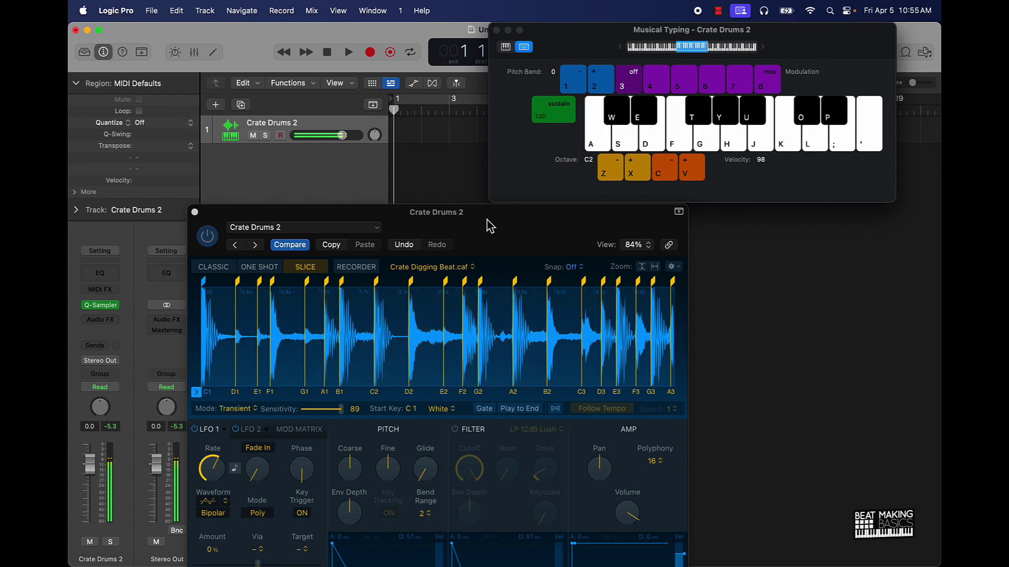
{"action": "key", "text": "g"}
{"action": "key", "text": "g"}
{"action": "key", "text": "h"}
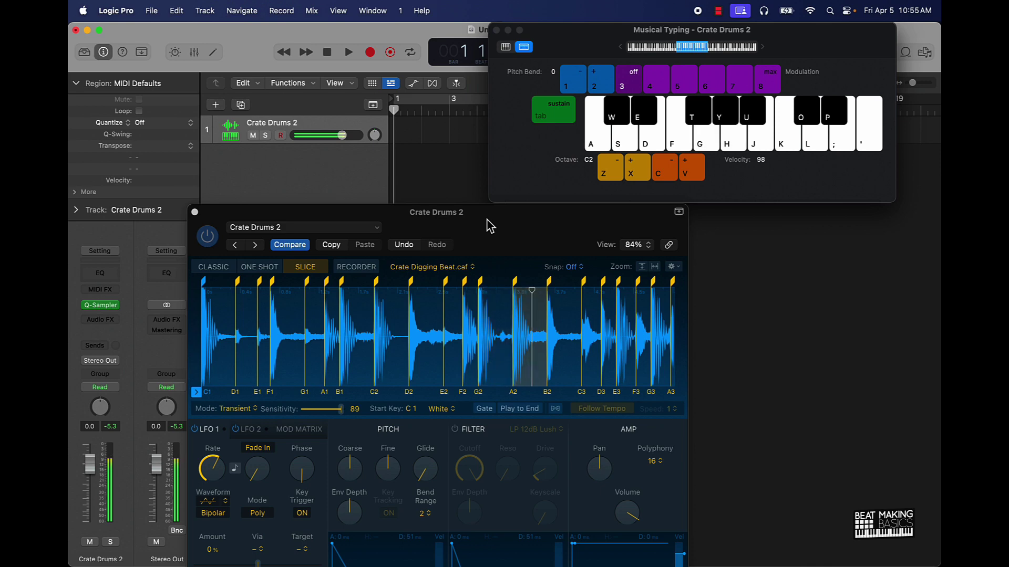
Step: Audition the Crate Drums 2 slices on B2, C3 and D3 with Musical Typing
{"action": "key", "text": "j"}
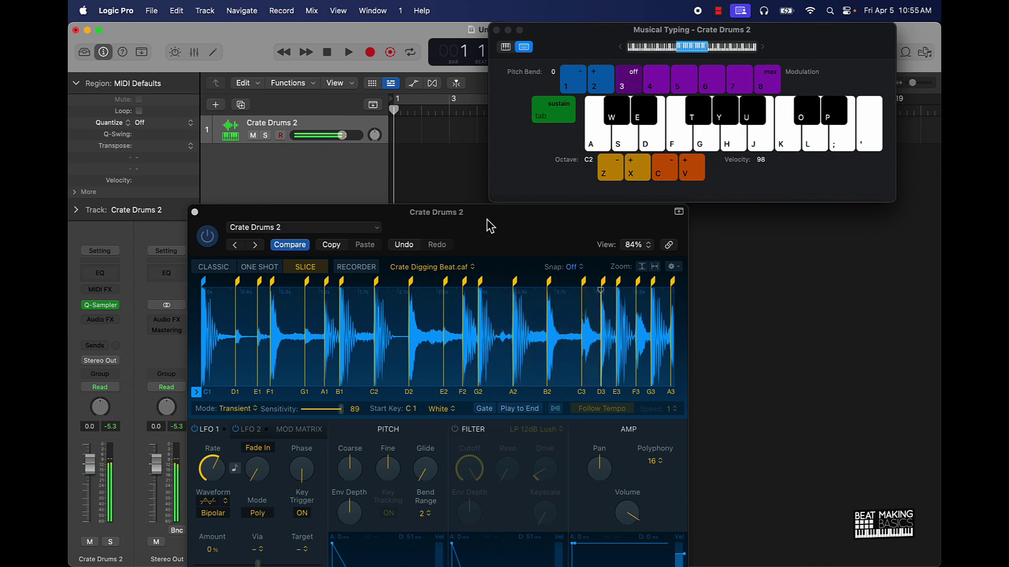
{"action": "key", "text": "k"}
{"action": "key", "text": "l"}
{"action": "key", "text": "k"}
{"action": "key", "text": "k"}
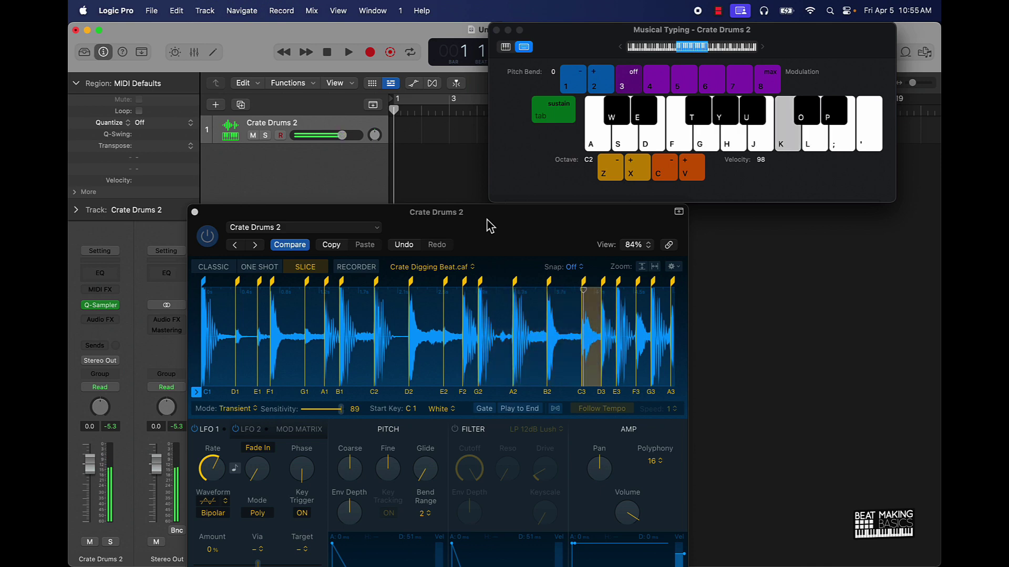
Step: Close the plug-in and Musical Typing windows, and add the Crate Digging Beat loop as a new audio track, importing its tempo
{"action": "left_click", "coordinate": [195, 212]}
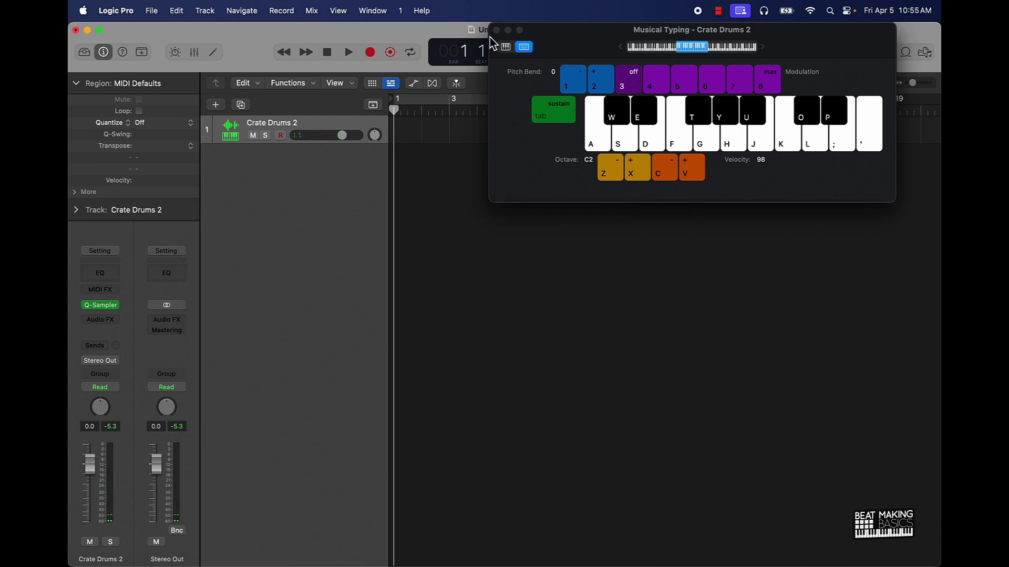
{"action": "left_click", "coordinate": [496, 30]}
{"action": "left_click", "coordinate": [905, 52]}
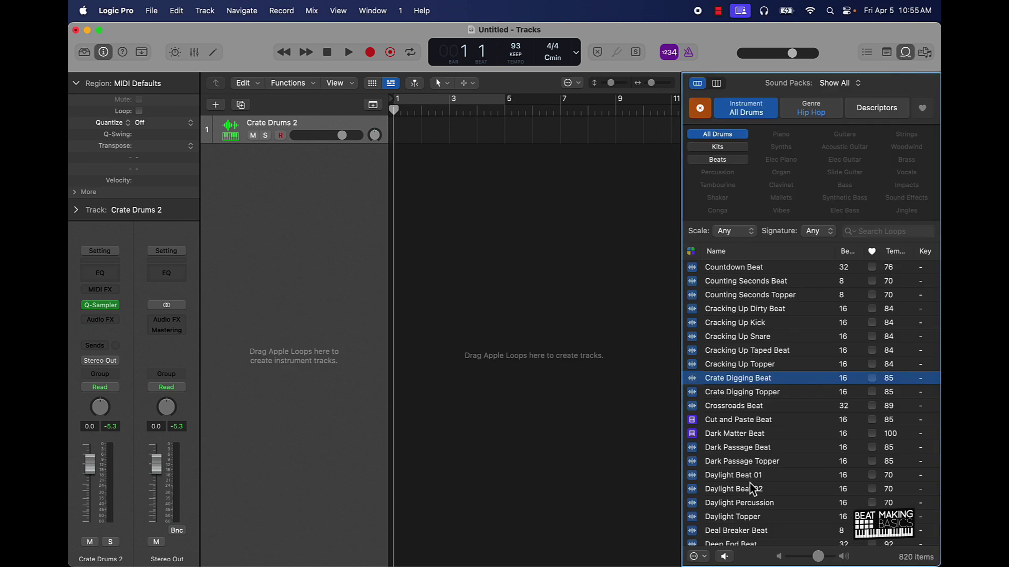
{"action": "left_click_drag", "start_coordinate": [734, 383], "coordinate": [412, 320]}
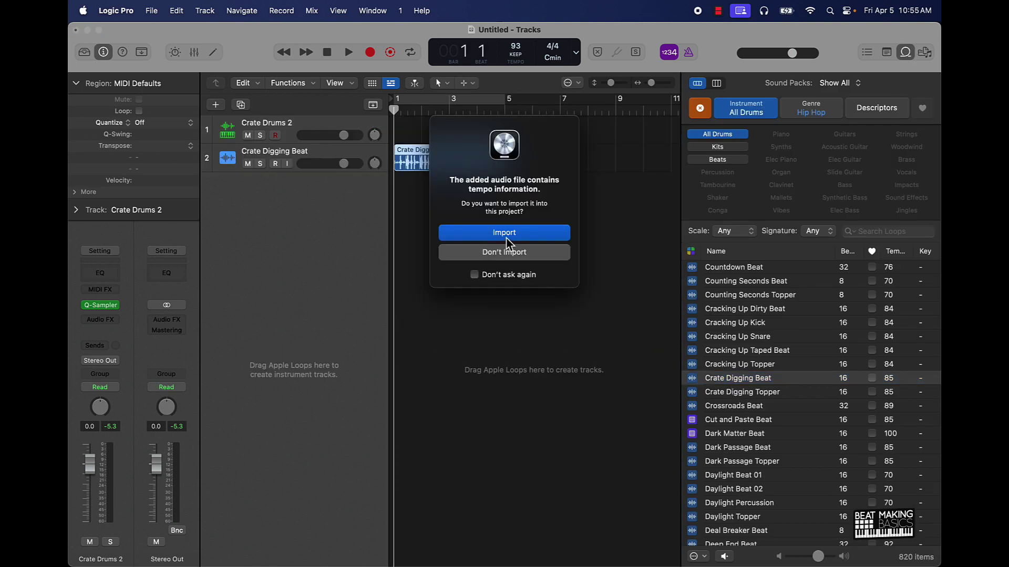
{"action": "left_click", "coordinate": [504, 234]}
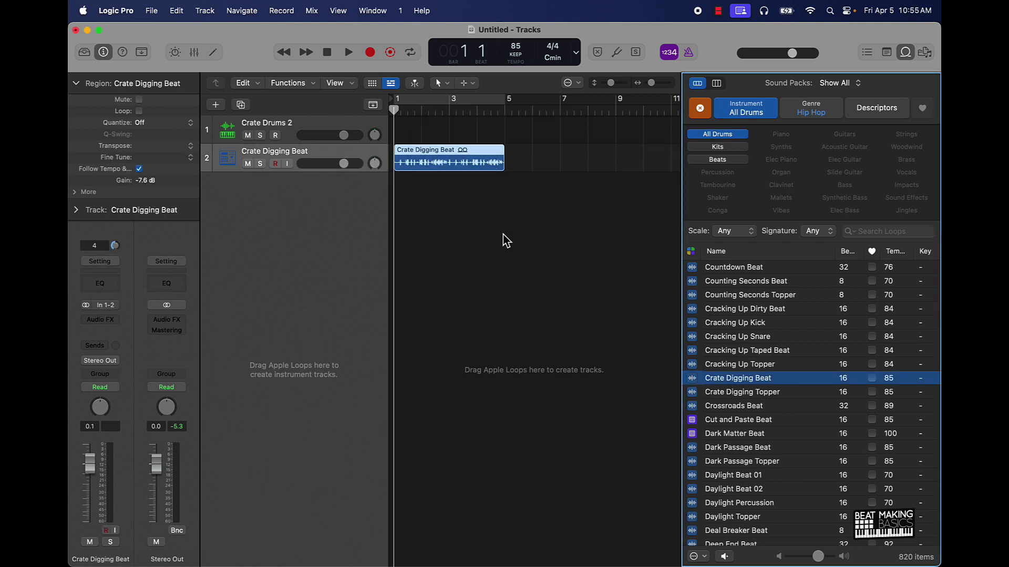
Step: Split the Crate Digging Beat region at beat 2 of bar 1
{"action": "key", "text": "super+Right"}
{"action": "key", "text": "super+Right"}
{"action": "key", "text": "super+Right"}
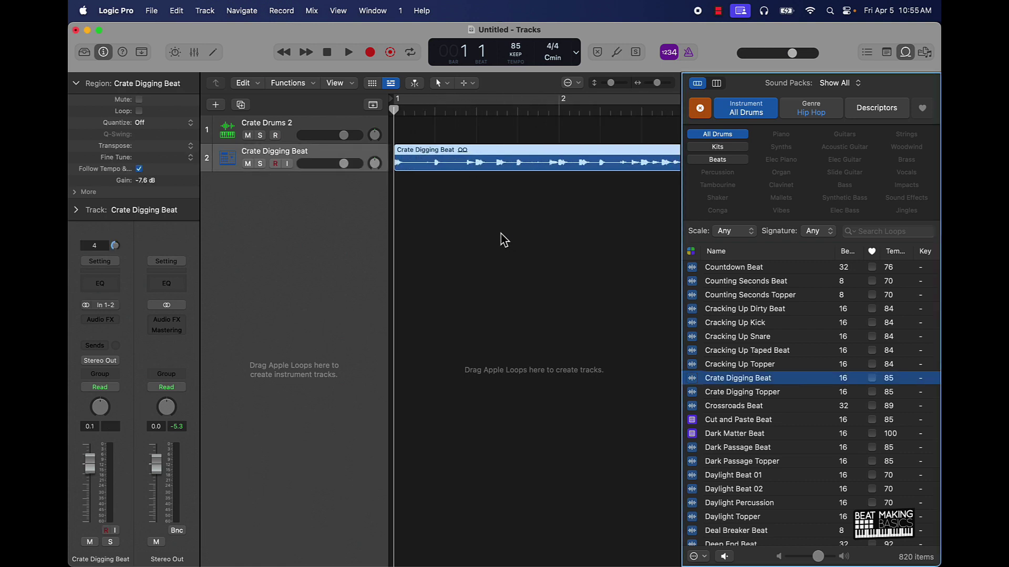
{"action": "key", "text": "super+Left"}
{"action": "key", "text": "super+Left"}
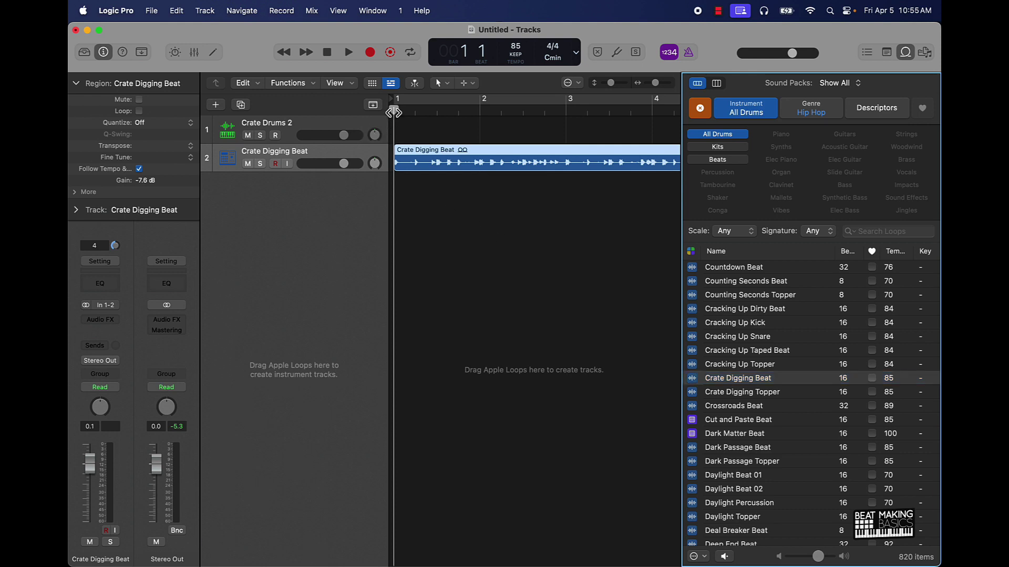
{"action": "left_click_drag", "start_coordinate": [393, 112], "coordinate": [415, 111]}
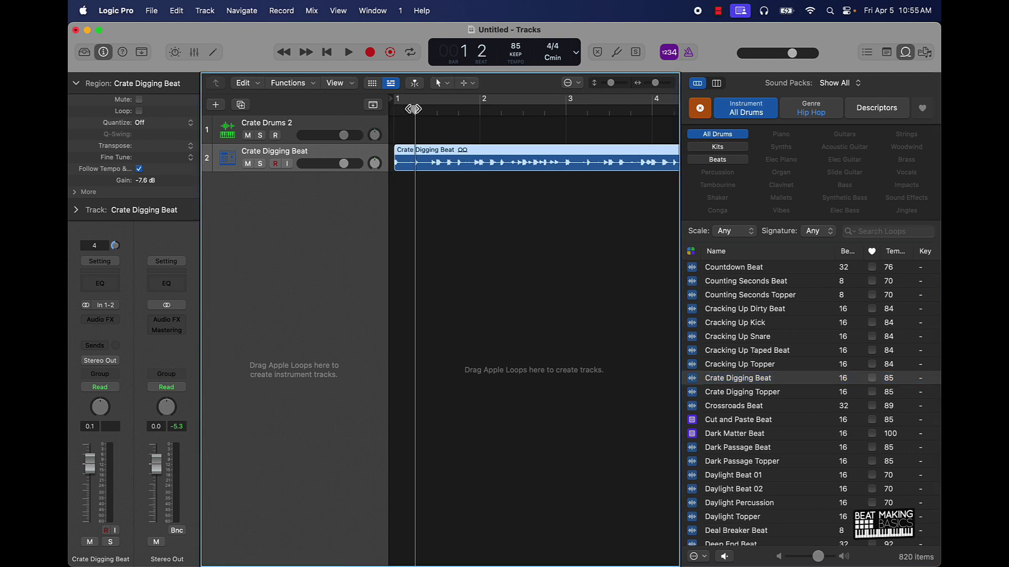
{"action": "left_click", "coordinate": [412, 163]}
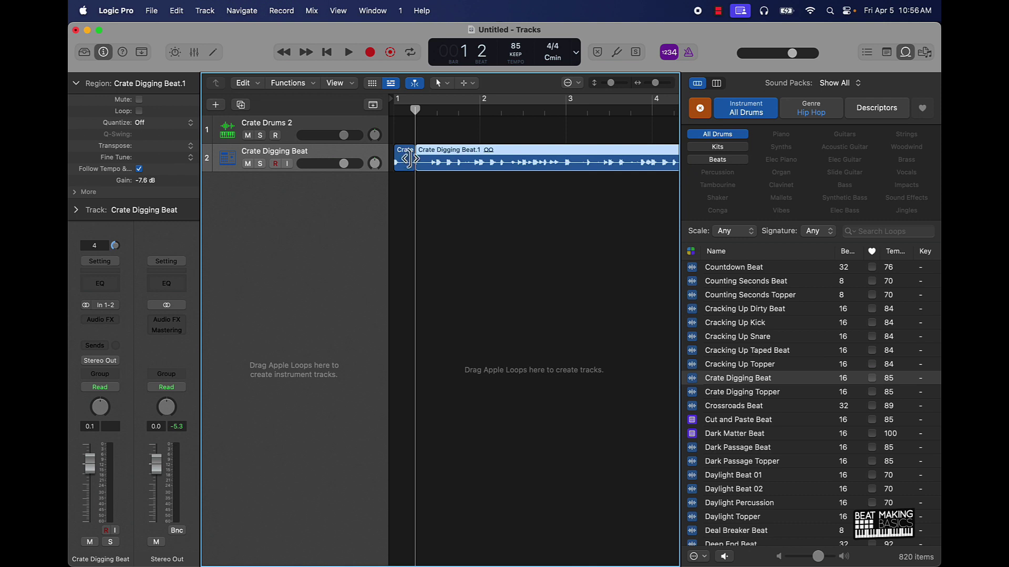
Step: Add a short fade-out to the end of the first chopped region with the Fade Tool, and return to the Pointer Tool
{"action": "left_click", "coordinate": [408, 167]}
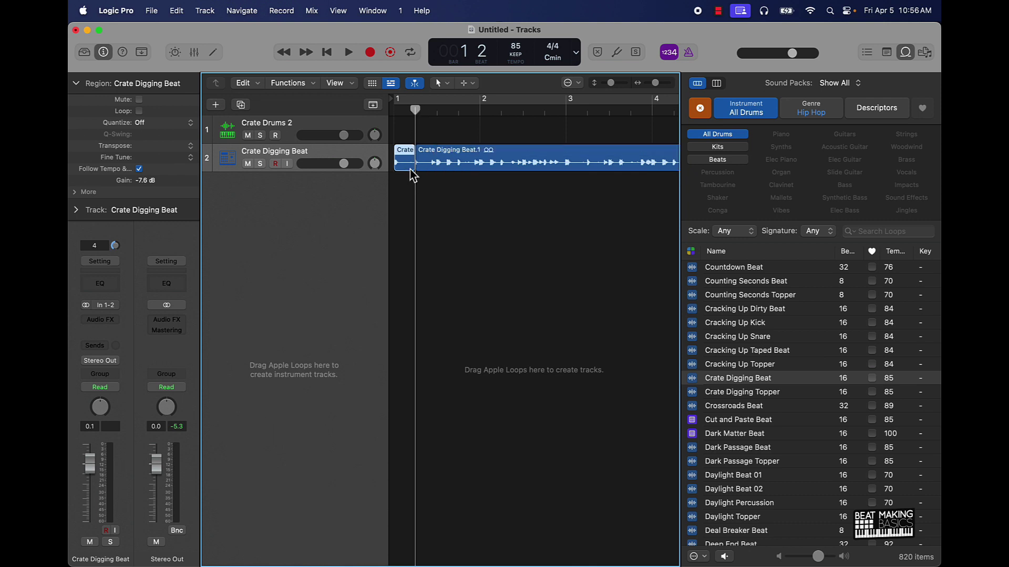
{"action": "key", "text": "super+Right"}
{"action": "scroll", "coordinate": [410, 176], "scroll_direction": "left", "scroll_amount": 3}
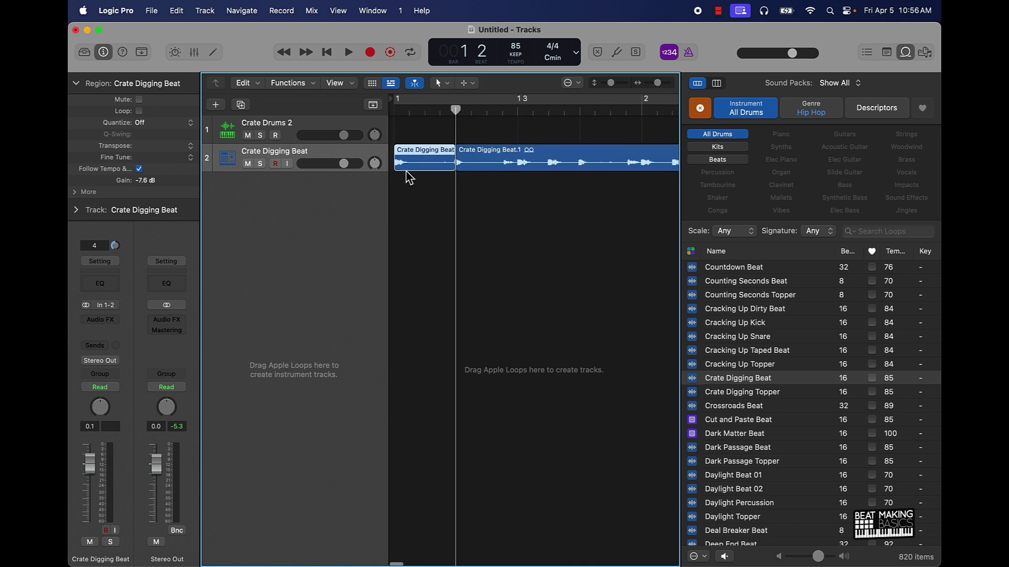
{"action": "key", "text": "t"}
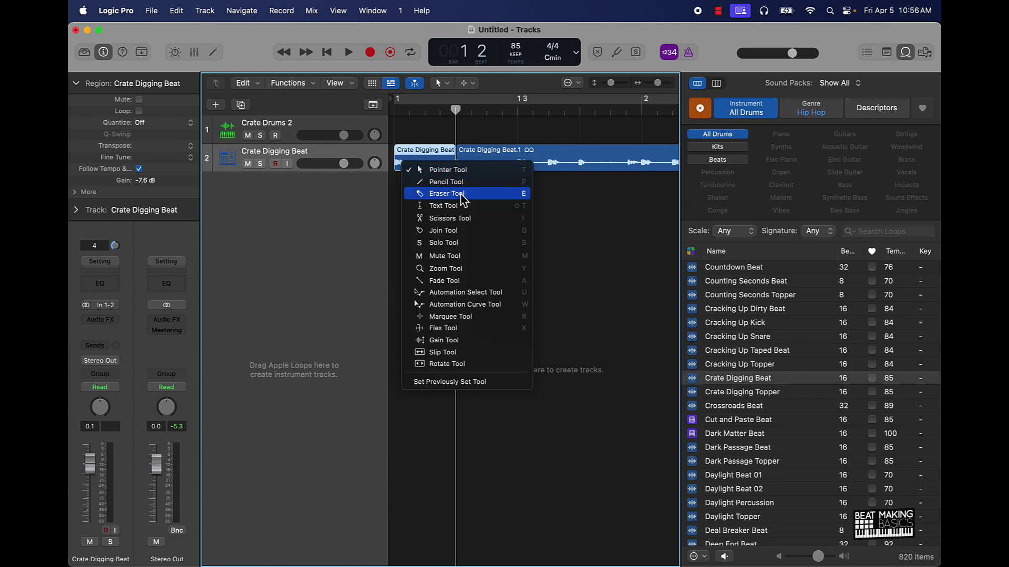
{"action": "left_click", "coordinate": [457, 282]}
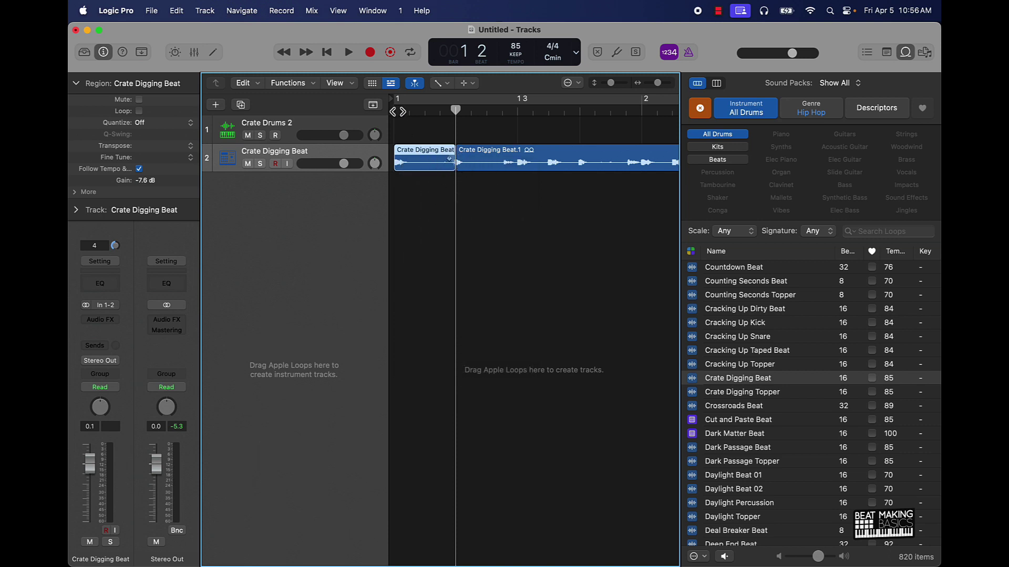
{"action": "key", "text": "t"}
{"action": "key", "text": "t"}
{"action": "mouse_move", "coordinate": [410, 161]}
{"action": "left_mouse_down"}
{"action": "mouse_move", "coordinate": [268, 244]}
{"action": "mouse_move", "coordinate": [271, 231]}
{"action": "mouse_move", "coordinate": [423, 156]}
{"action": "mouse_move", "coordinate": [410, 161]}
{"action": "left_mouse_up"}
Step: Split the remaining loop between beats 2 and 3 and at beat 3, and trim the middle piece's start to 1 2 4 1
{"action": "left_click_drag", "start_coordinate": [455, 108], "coordinate": [518, 109]}
{"action": "key", "text": "super+t"}
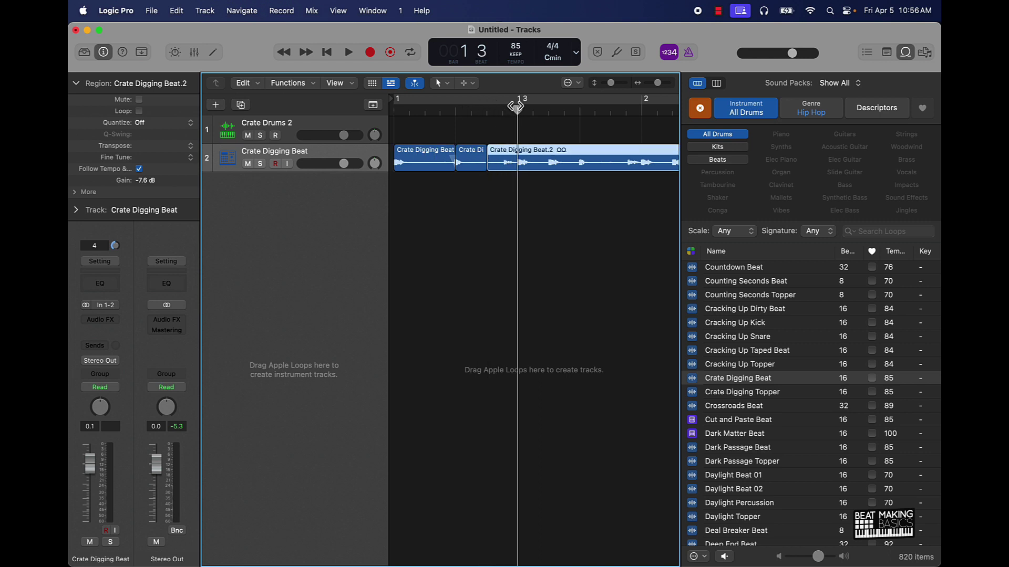
{"action": "key", "text": "super+t"}
{"action": "left_click_drag", "start_coordinate": [492, 168], "coordinate": [503, 167]}
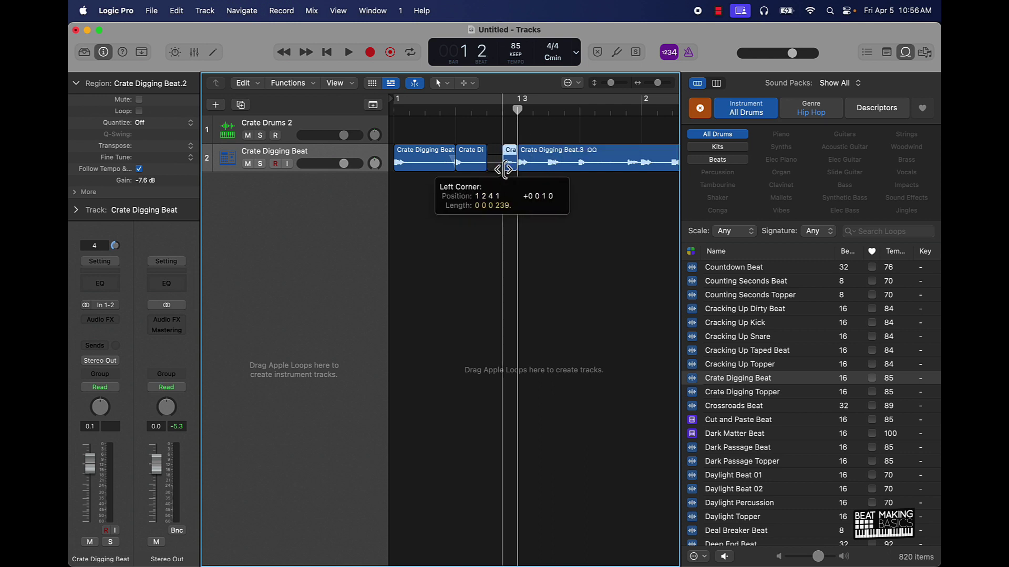
Step: Split the rest of the loop halfway between beats 3 and 4 and again at beat 4
{"action": "left_click_drag", "start_coordinate": [517, 108], "coordinate": [548, 109]}
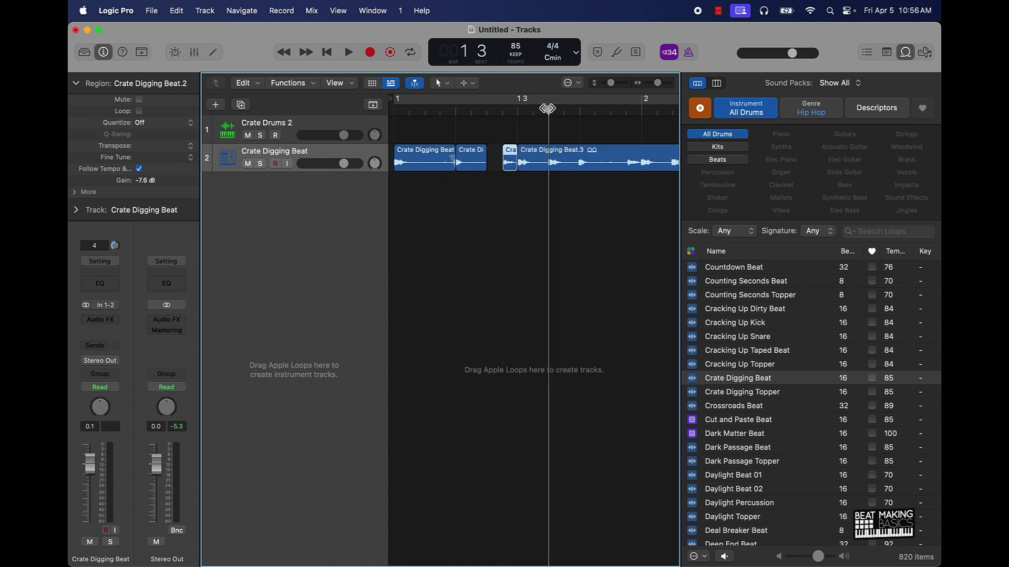
{"action": "left_click", "coordinate": [558, 149]}
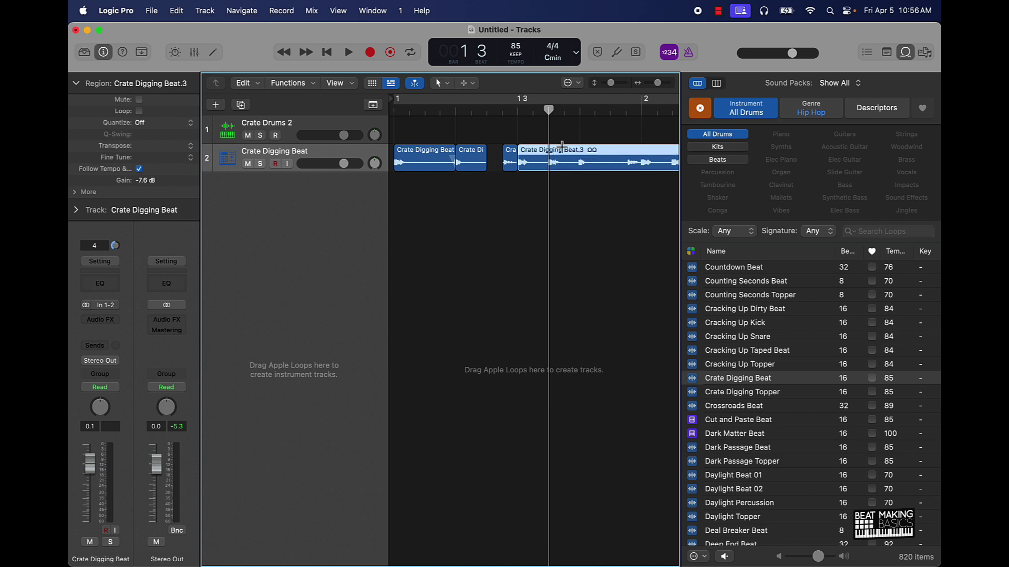
{"action": "key", "text": "super+t"}
{"action": "scroll", "coordinate": [559, 149], "scroll_direction": "right", "scroll_amount": 5}
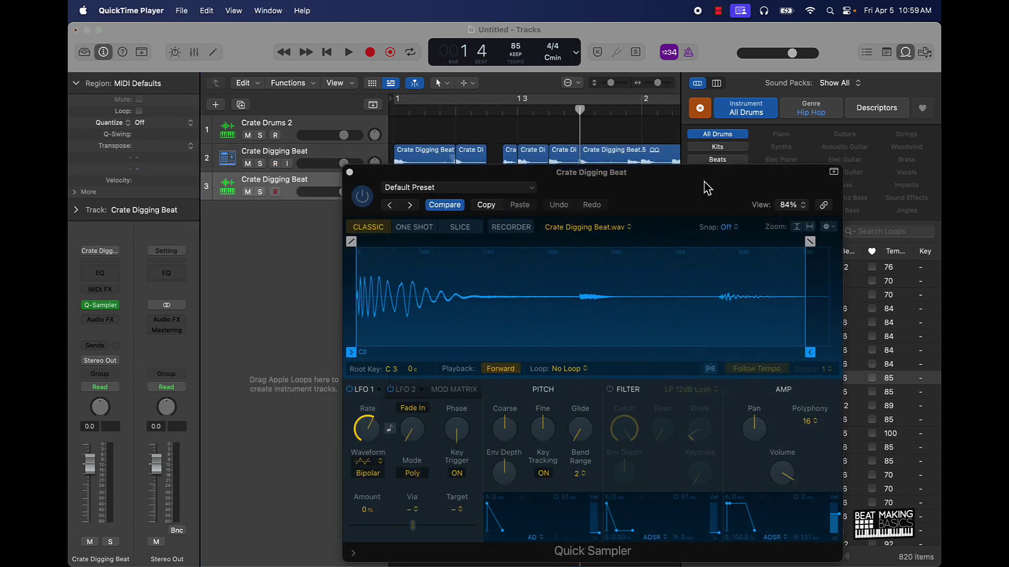
Step: Close the Quick Sampler window and delete all three tracks from the project
{"action": "left_click", "coordinate": [350, 172]}
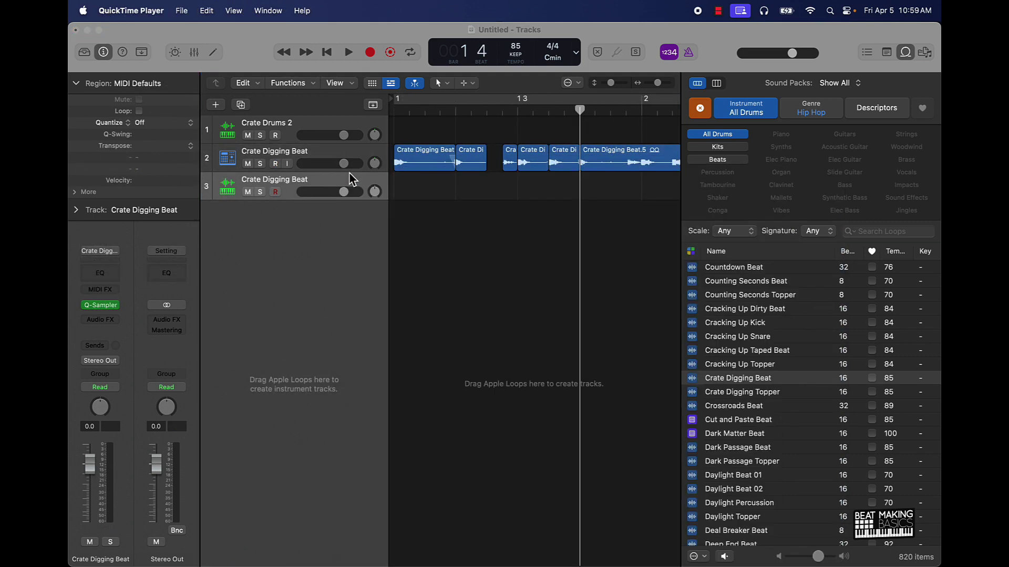
{"action": "left_click", "coordinate": [318, 158]}
{"action": "key", "text": "Delete"}
{"action": "key", "text": "super+BackSpace"}
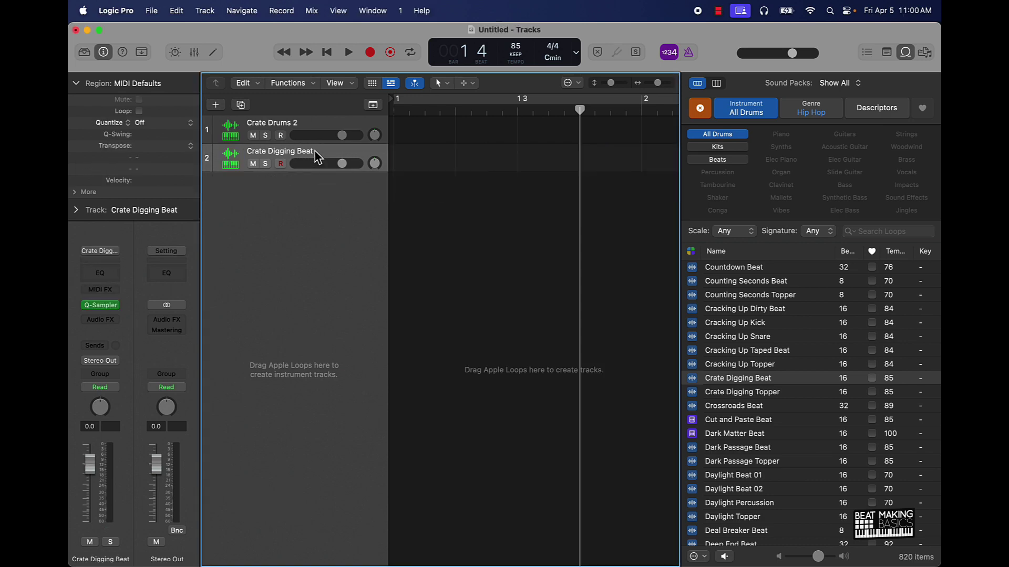
{"action": "key", "text": "super+BackSpace"}
{"action": "key", "text": "super+BackSpace"}
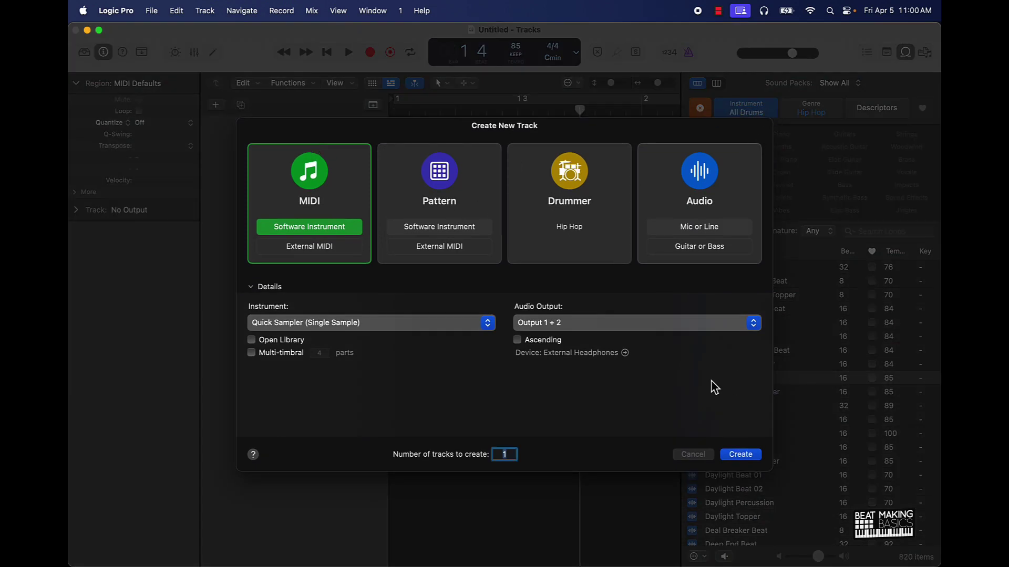
Step: Create a new software instrument track with Quick Sampler (Single Sample) and load the Crate Drums 1 preset
{"action": "left_click", "coordinate": [741, 454]}
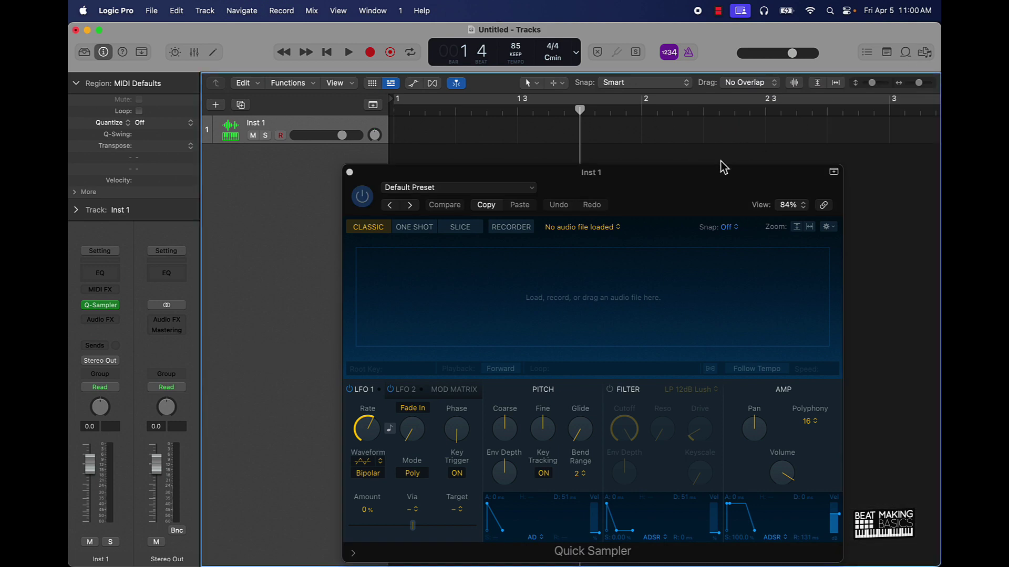
{"action": "left_click_drag", "start_coordinate": [720, 167], "coordinate": [593, 159]}
{"action": "left_click", "coordinate": [340, 180]}
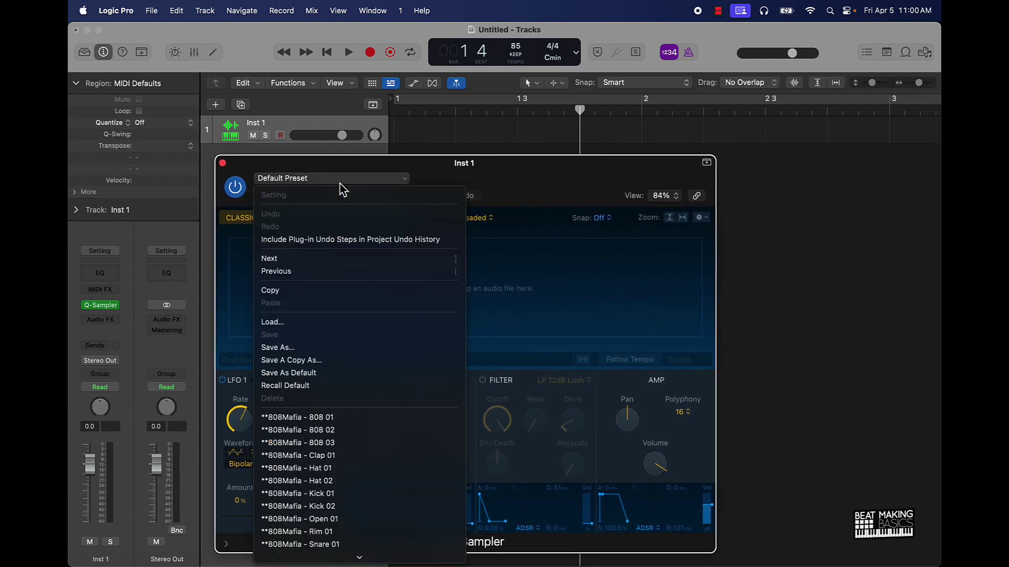
{"action": "scroll", "coordinate": [323, 393], "scroll_direction": "down", "scroll_amount": 15}
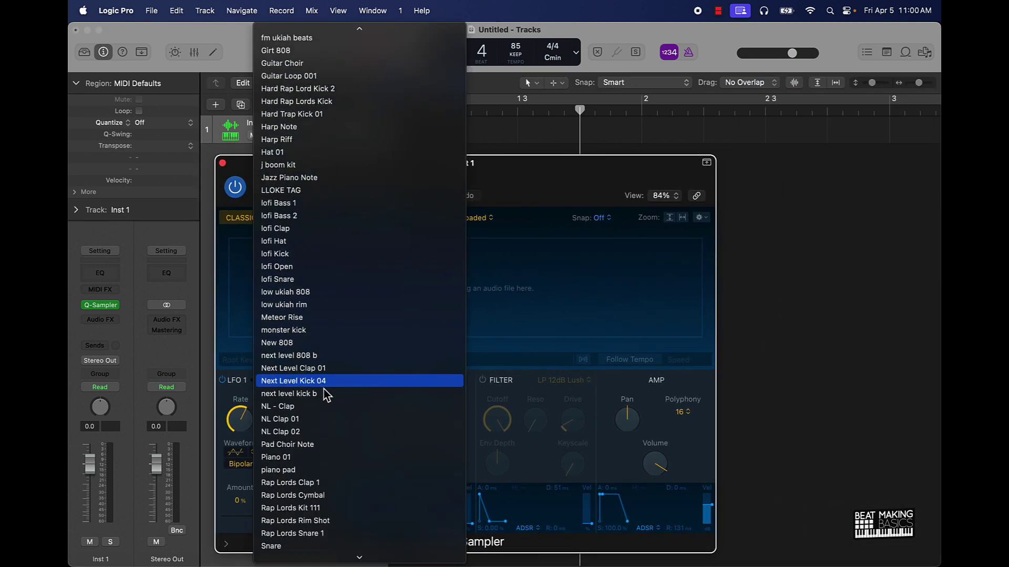
{"action": "scroll", "coordinate": [326, 394], "scroll_direction": "up", "scroll_amount": 15}
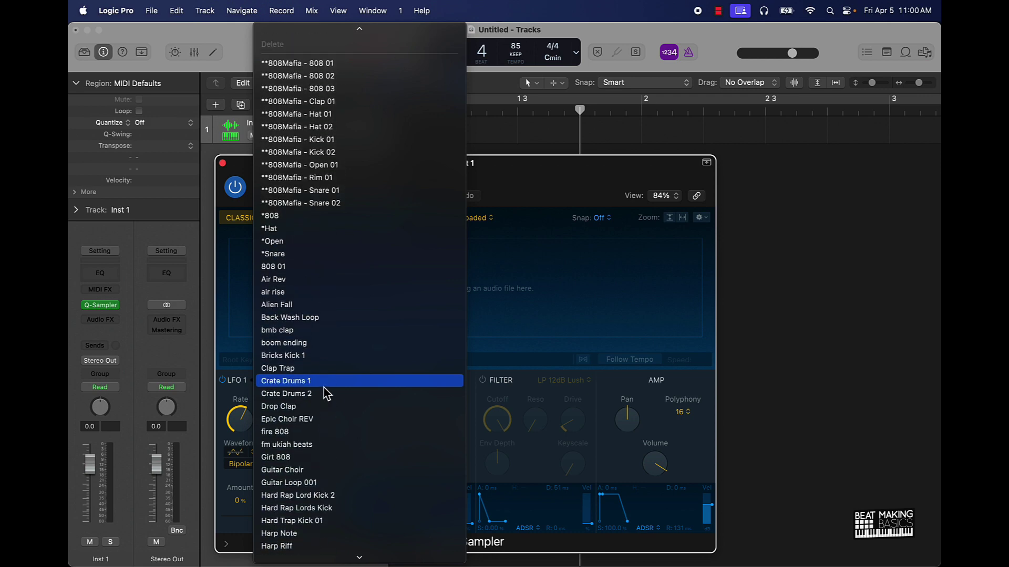
{"action": "left_click", "coordinate": [310, 386]}
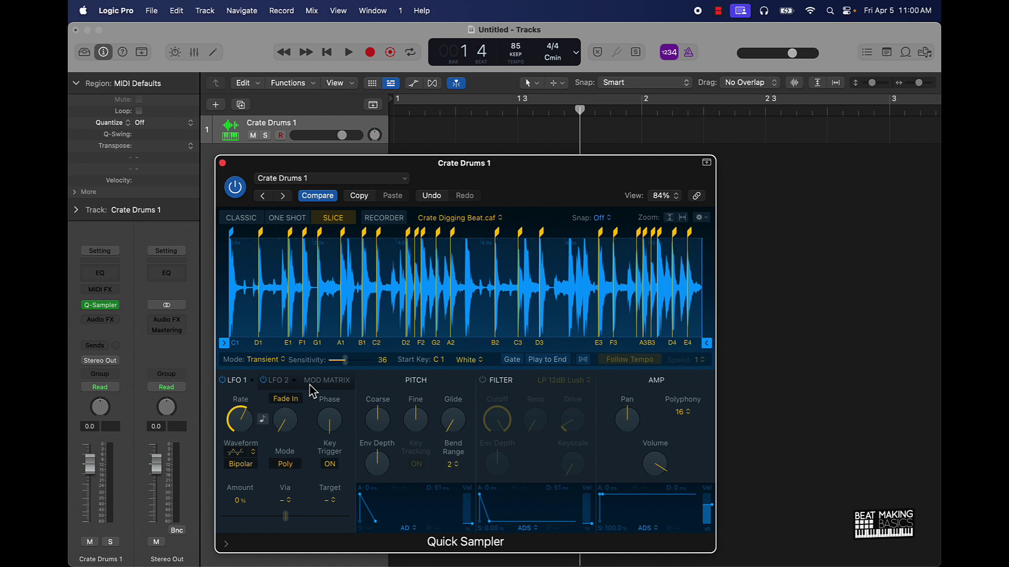
Step: Open Musical Typing, lower it to octave C1 and trigger the first slice
{"action": "key", "text": "super+k"}
{"action": "key", "text": "a"}
{"action": "key", "text": "a"}
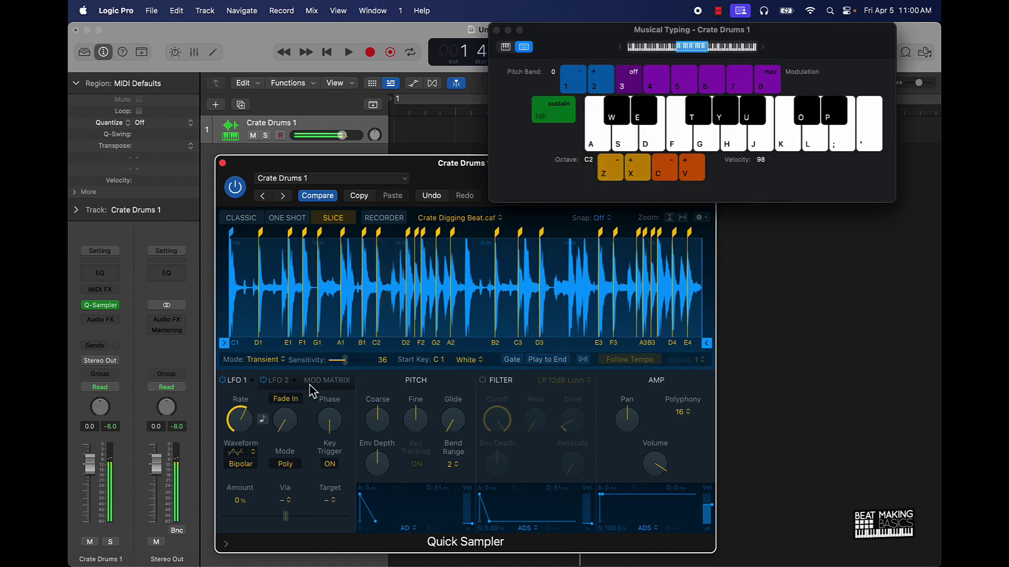
{"action": "key", "text": "a"}
{"action": "key", "text": "z"}
{"action": "key", "text": "a"}
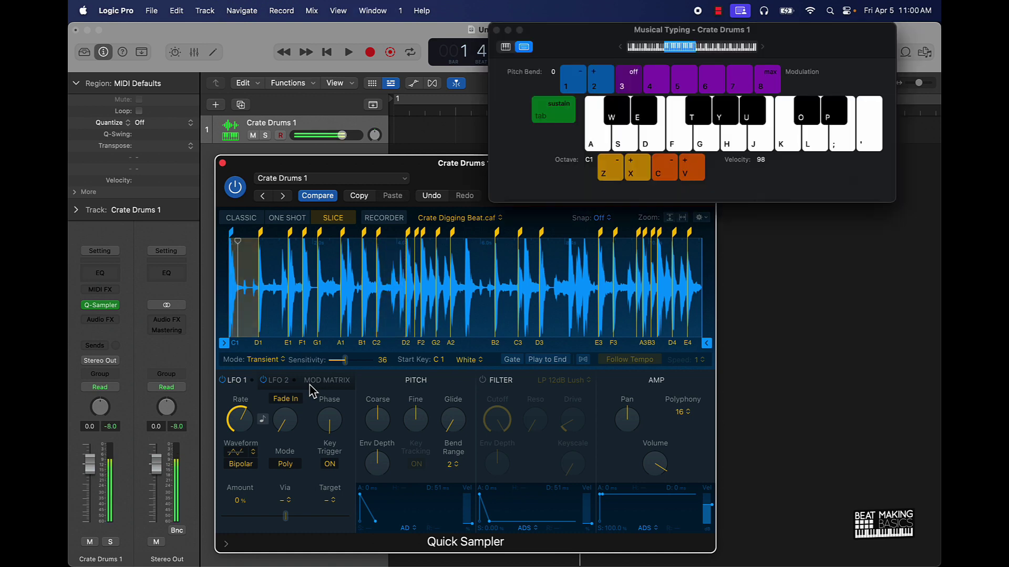
Step: Play a drum pattern with the slices on C1, D1, E1 and F1
{"action": "key", "text": "s"}
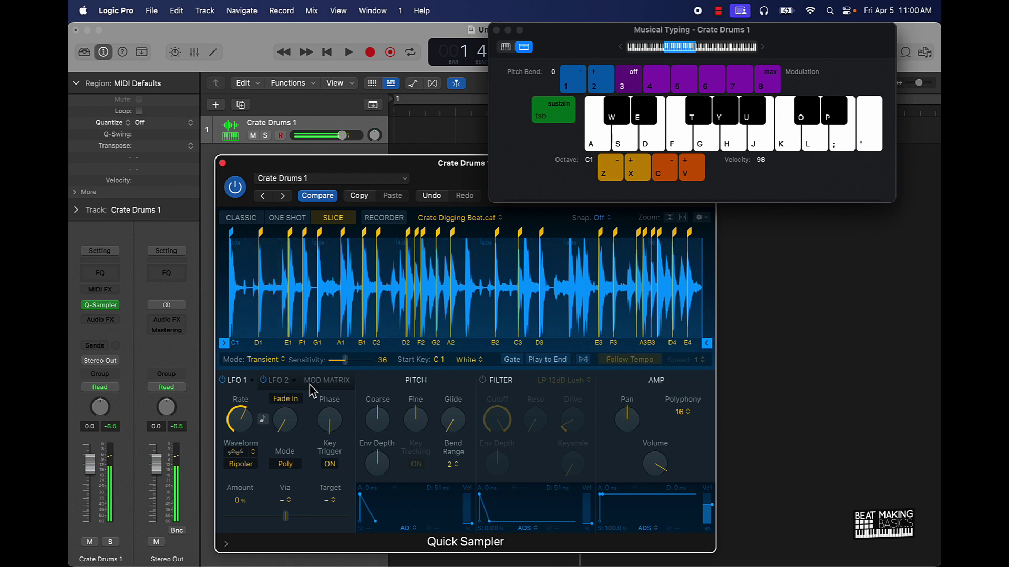
{"action": "key", "text": "a"}
{"action": "key", "text": "a"}
{"action": "key", "text": "s"}
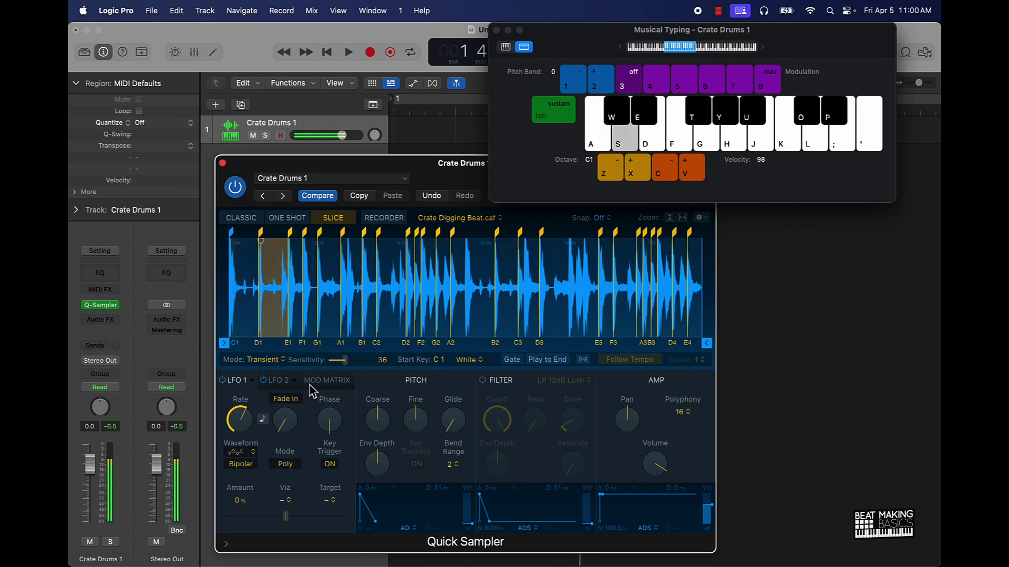
{"action": "key", "text": "s"}
{"action": "key", "text": "a"}
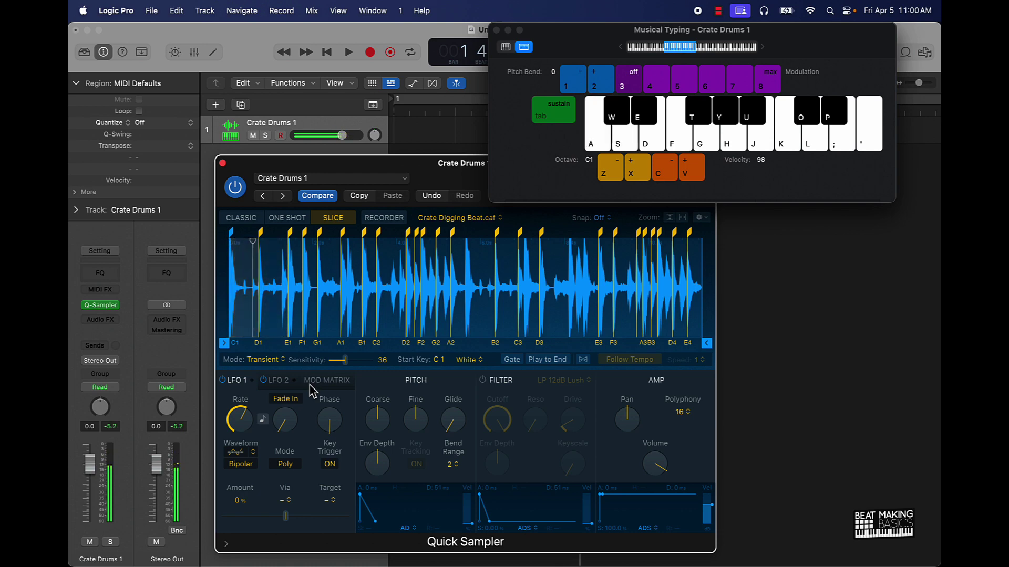
{"action": "key", "text": "s"}
{"action": "key", "text": "d"}
{"action": "key", "text": "d"}
{"action": "key", "text": "d"}
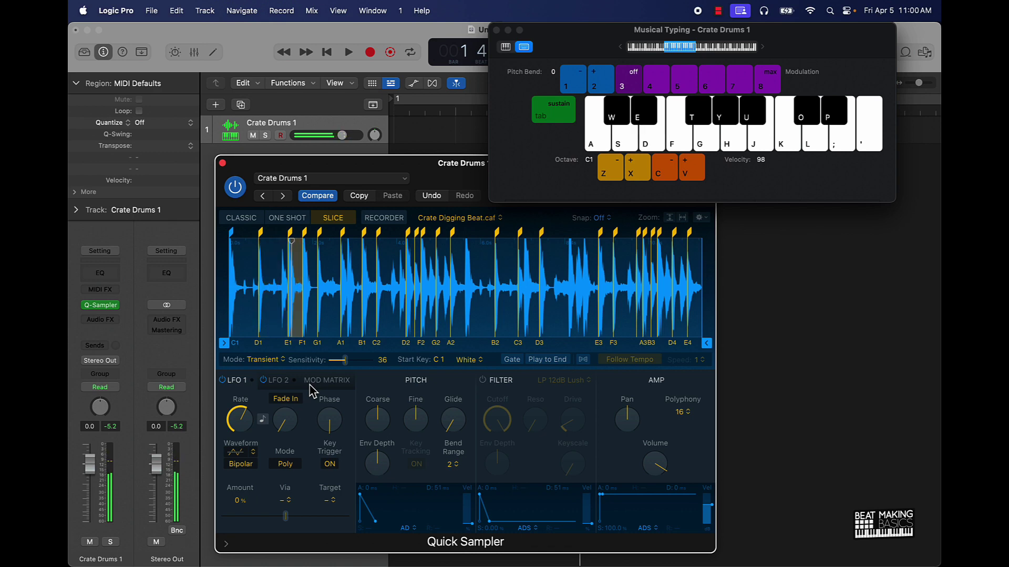
{"action": "key", "text": "d"}
{"action": "key", "text": "a"}
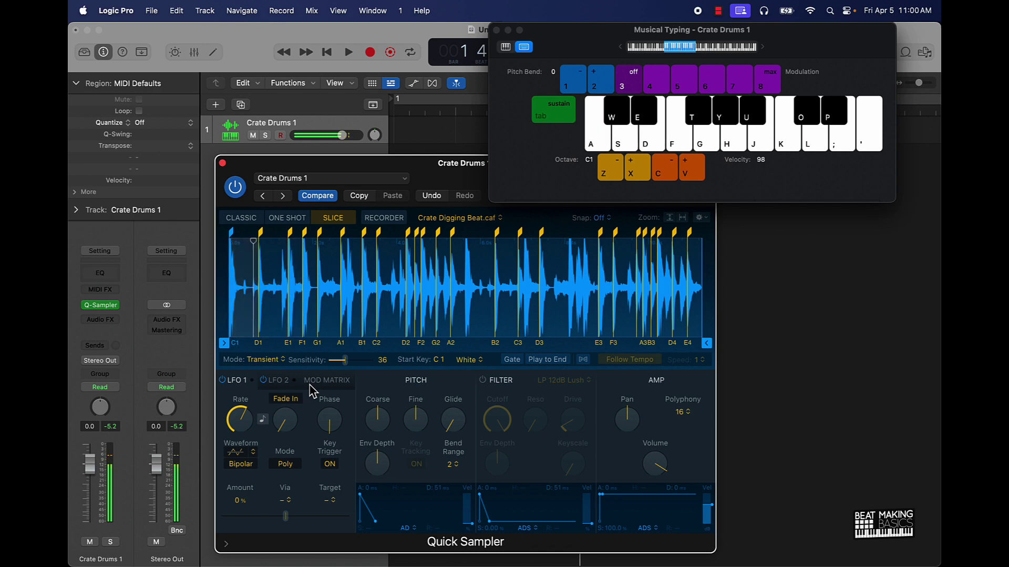
{"action": "key", "text": "s"}
{"action": "key", "text": "d"}
{"action": "key", "text": "d"}
{"action": "key", "text": "f"}
{"action": "key", "text": "s"}
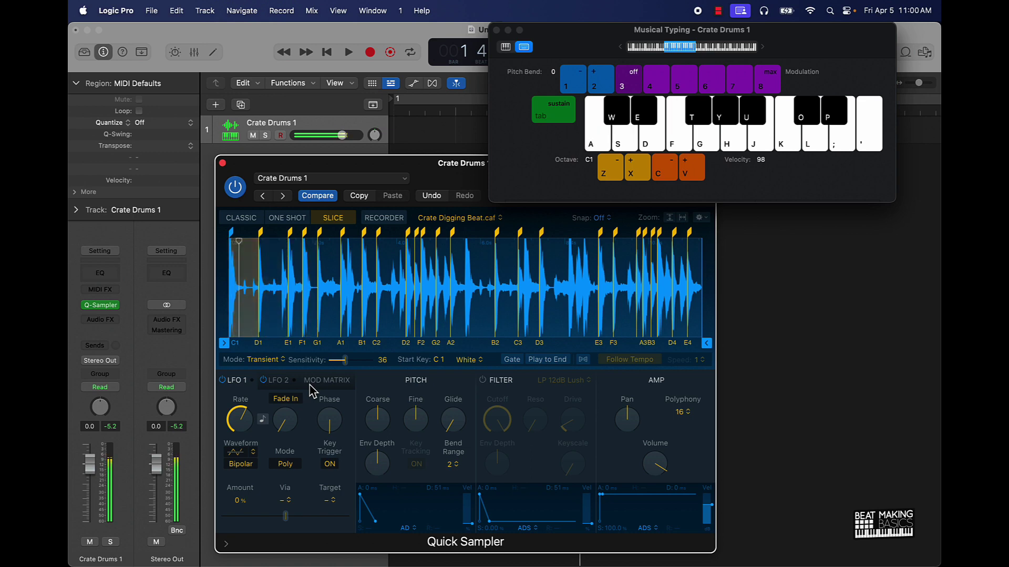
Step: Play a short drum pattern with the slices on C1, D1 and F1
{"action": "key", "text": "f"}
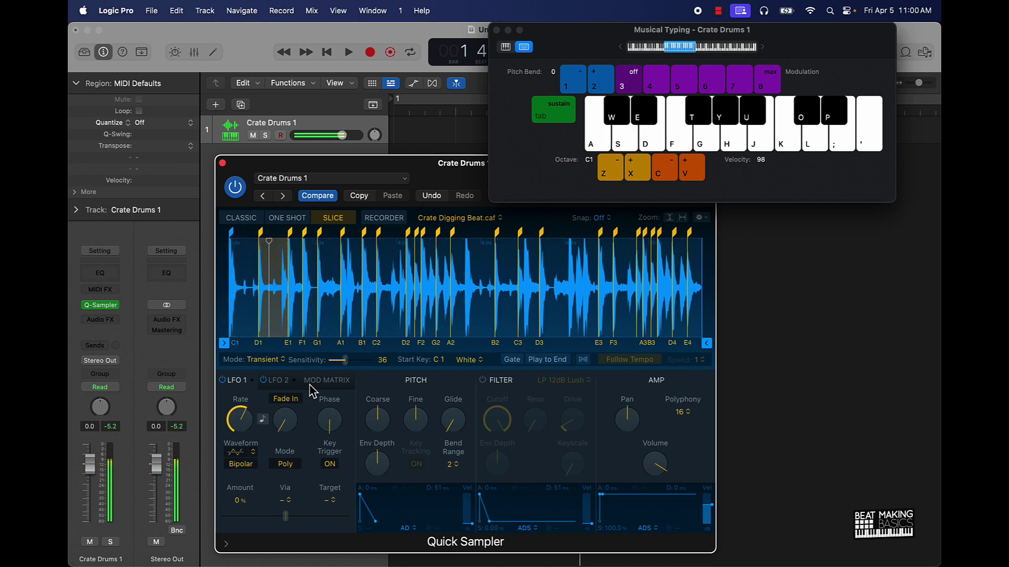
{"action": "key", "text": "f"}
{"action": "key", "text": "a"}
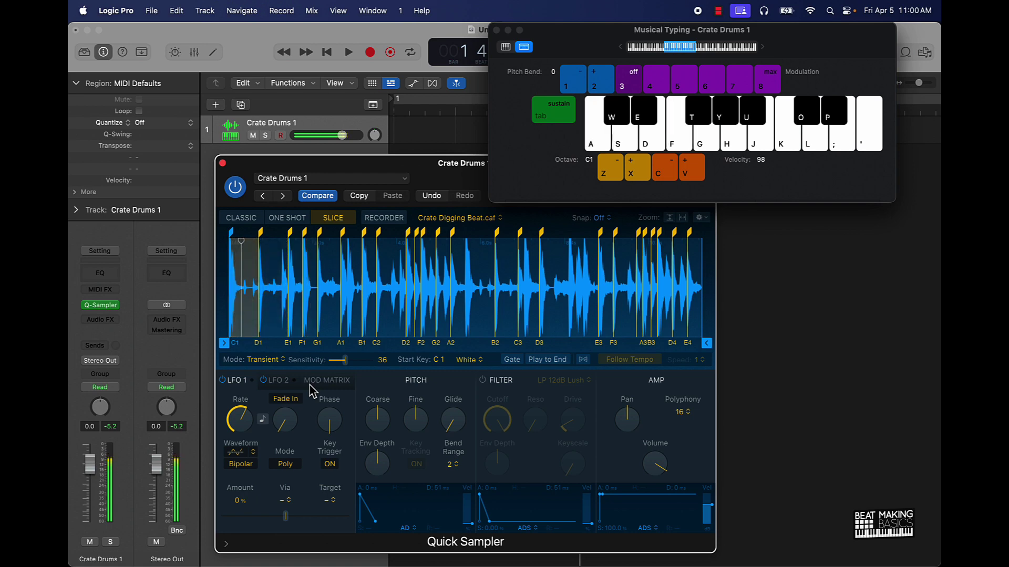
{"action": "key", "text": "f"}
{"action": "key", "text": "s"}
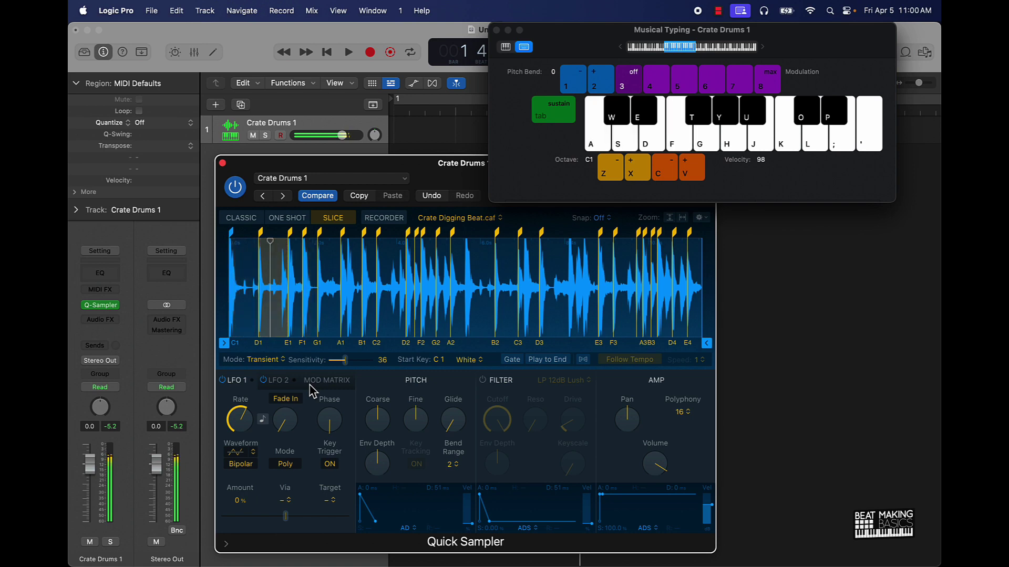
{"action": "key", "text": "s"}
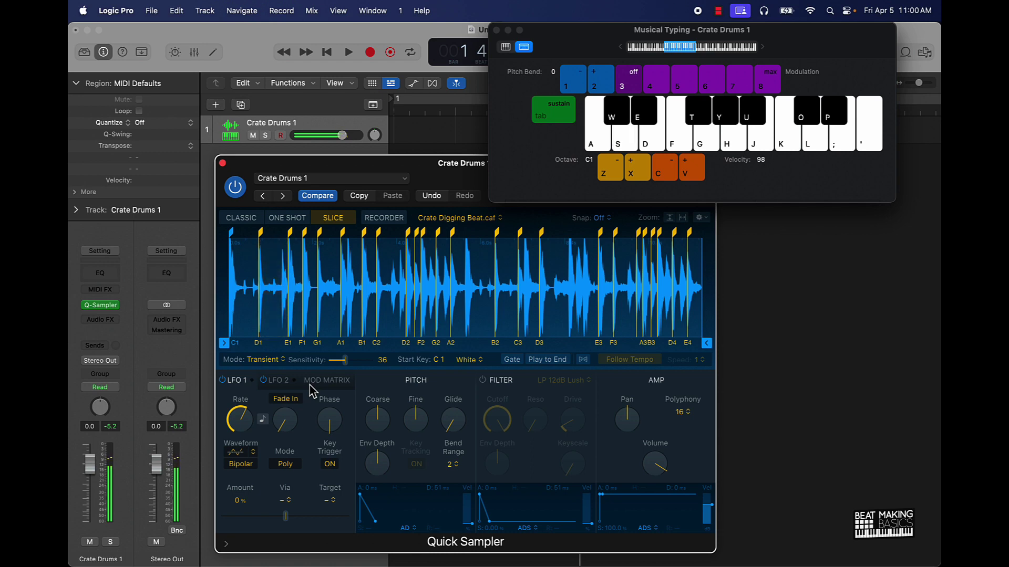
Step: Audition the slices one by one from E1 up to C2
{"action": "key", "text": "d"}
{"action": "key", "text": "f"}
{"action": "key", "text": "g"}
{"action": "key", "text": "g"}
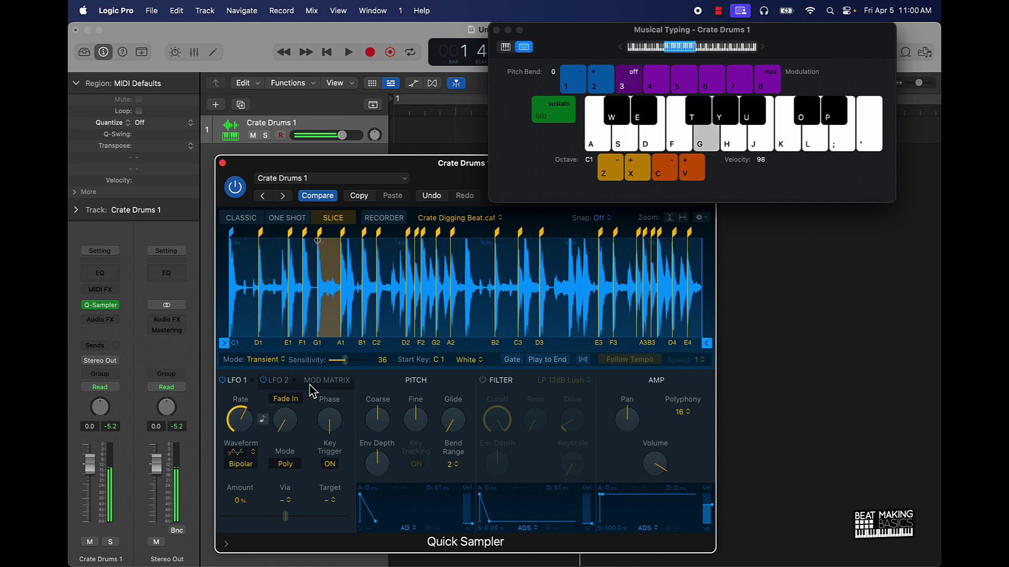
{"action": "key", "text": "h"}
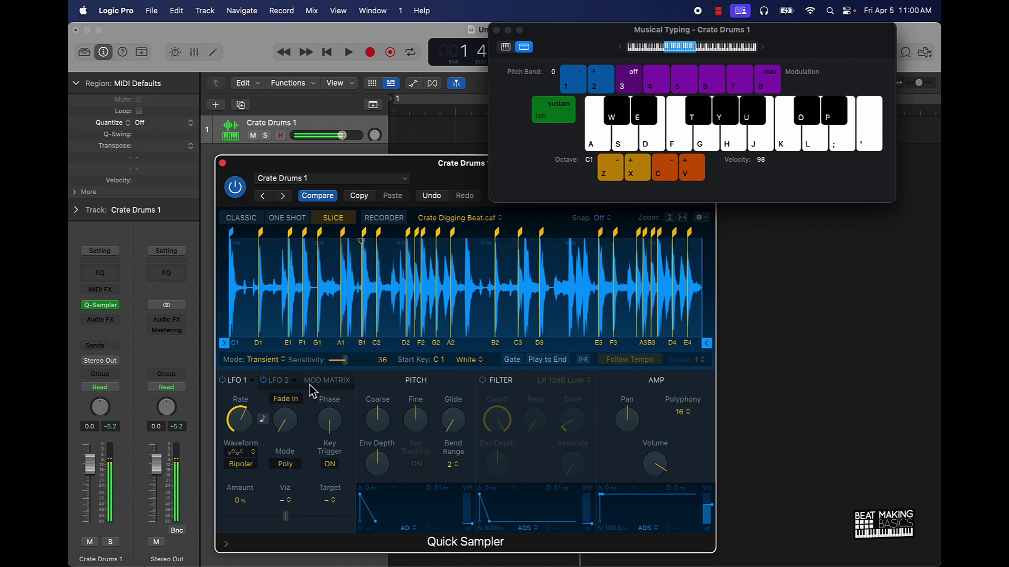
{"action": "key", "text": "j"}
{"action": "key", "text": "k"}
{"action": "key", "text": "k"}
Step: Play a kick and snare beat alternating the C1 and D1 slices
{"action": "key", "text": "a"}
{"action": "key", "text": "s"}
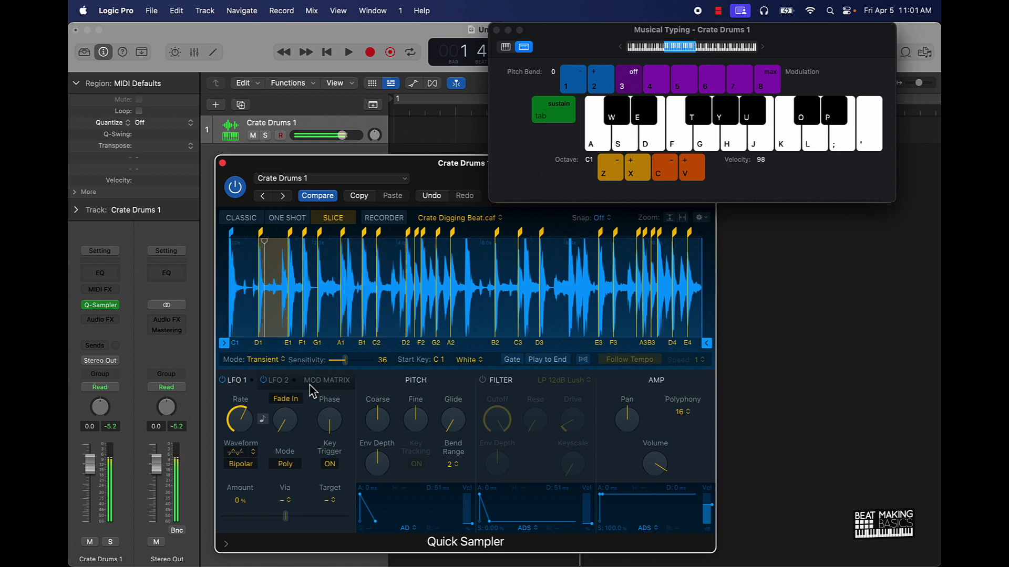
{"action": "key", "text": "s"}
{"action": "key", "text": "a"}
{"action": "key", "text": "s"}
{"action": "key", "text": "a"}
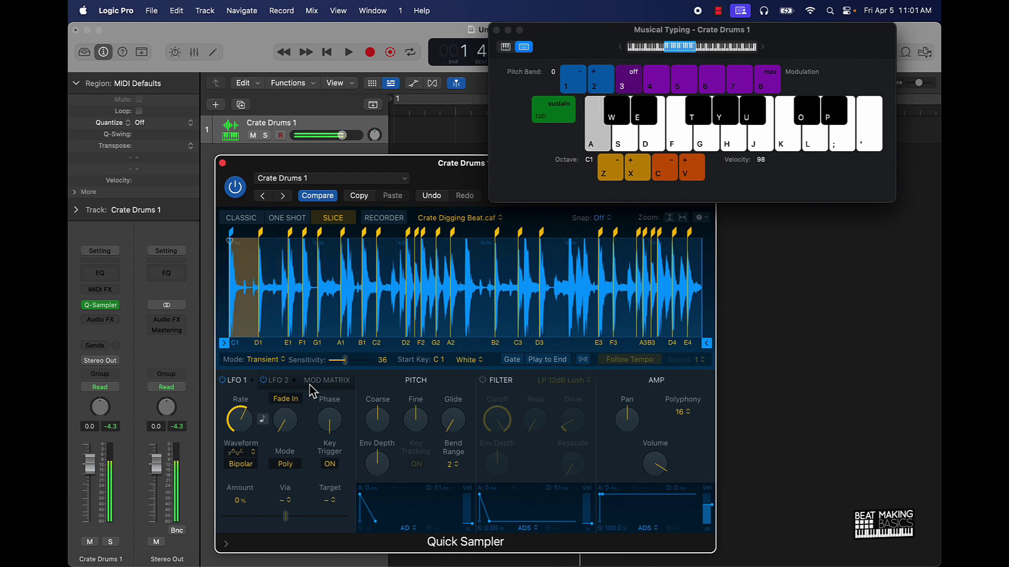
{"action": "key", "text": "s"}
{"action": "key", "text": "s"}
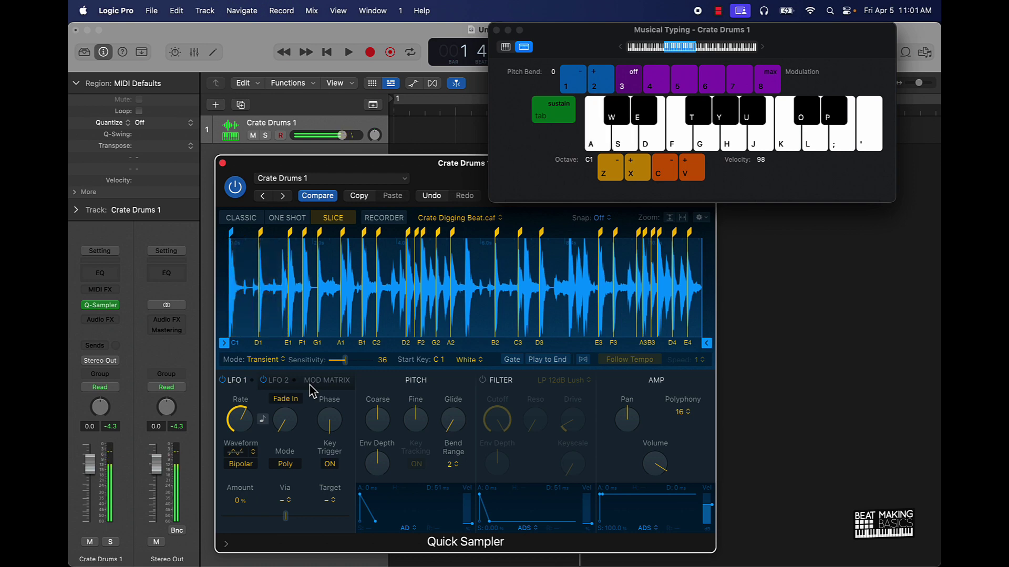
{"action": "key", "text": "a"}
{"action": "key", "text": "s"}
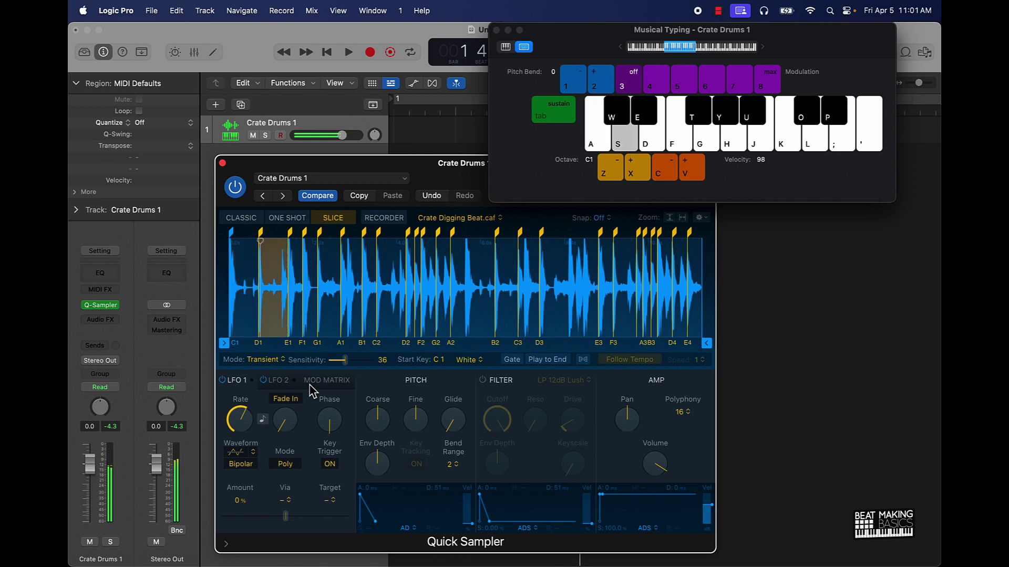
Step: Audition the higher slices from C2 up to F2
{"action": "key", "text": "k"}
{"action": "key", "text": "k"}
{"action": "key", "text": "k"}
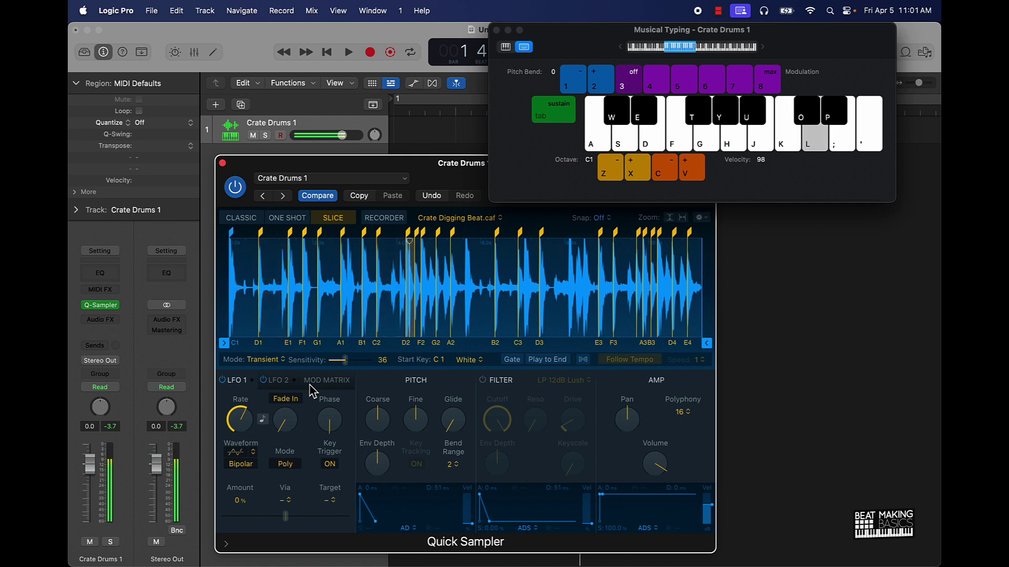
{"action": "key", "text": "apostrophe"}
{"action": "key", "text": "apostrophe"}
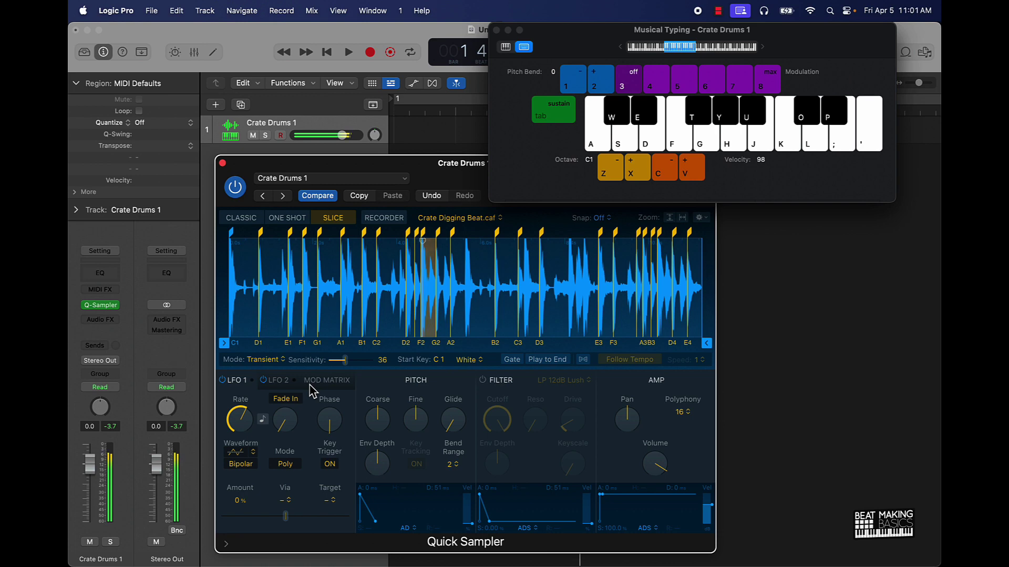
{"action": "key", "text": "apostrophe"}
{"action": "key", "text": "apostrophe"}
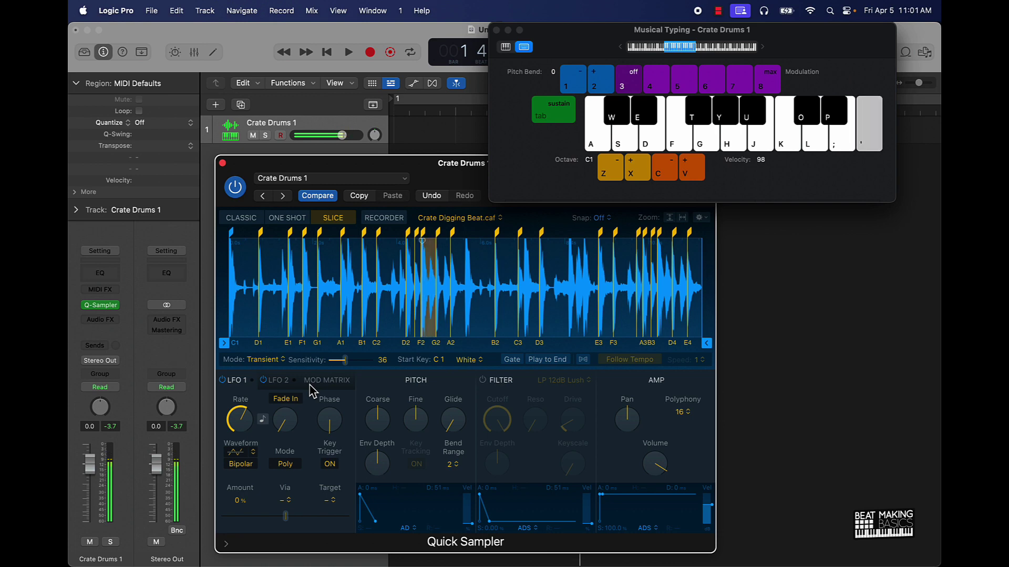
Step: Play a beat combining the F2 slice with the C1 and D1 slices
{"action": "key", "text": "apostrophe"}
{"action": "key", "text": "a"}
{"action": "key", "text": "apostrophe"}
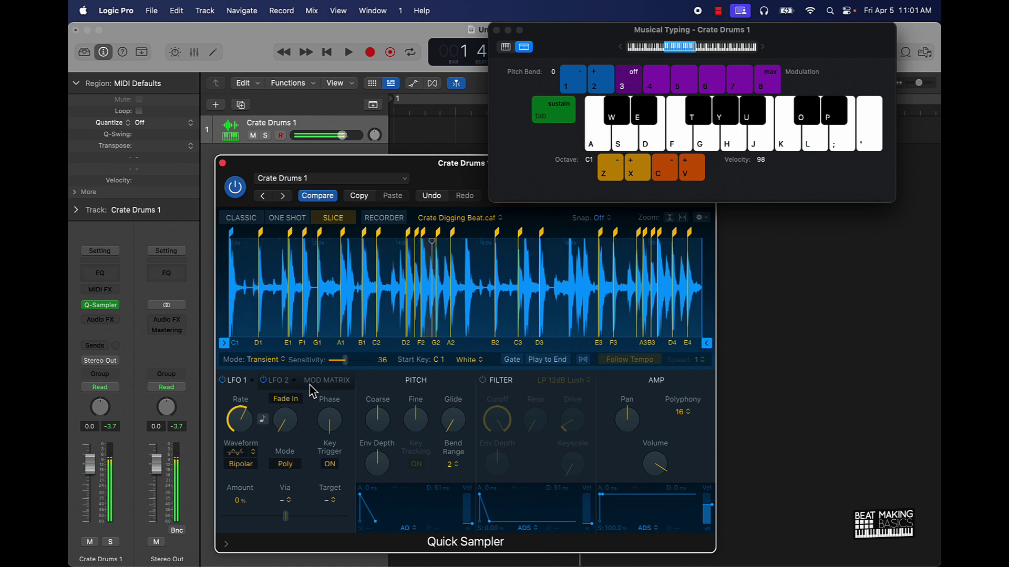
{"action": "key", "text": "a"}
{"action": "key", "text": "apostrophe"}
{"action": "key", "text": "a"}
{"action": "key", "text": "apostrophe"}
{"action": "key", "text": "a"}
{"action": "key", "text": "apostrophe"}
{"action": "key", "text": "a"}
{"action": "key", "text": "apostrophe"}
{"action": "key", "text": "a"}
{"action": "key", "text": "apostrophe"}
{"action": "key", "text": "a"}
{"action": "key", "text": "apostrophe"}
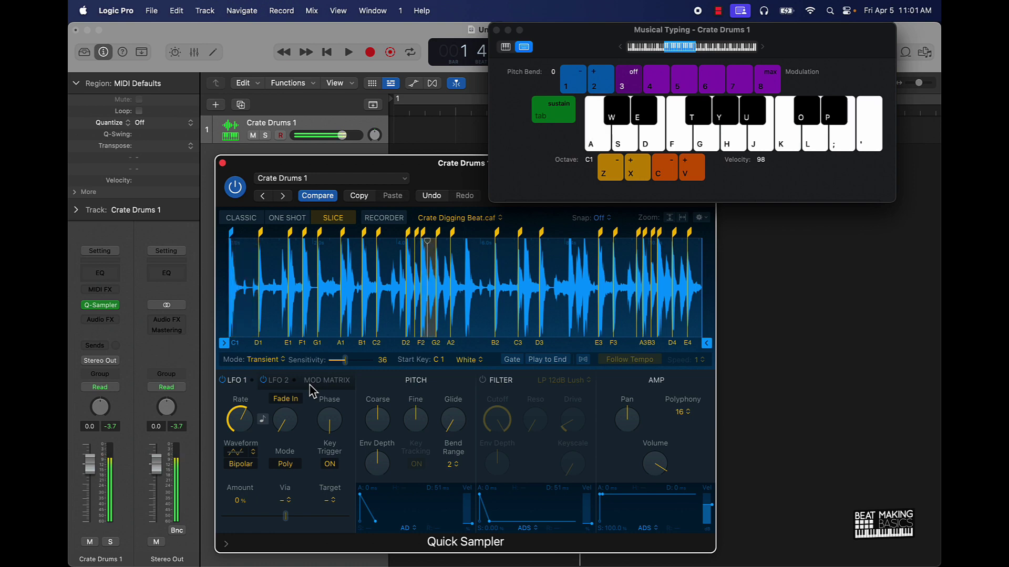
{"action": "key", "text": "a"}
{"action": "key", "text": "apostrophe"}
{"action": "key", "text": "a"}
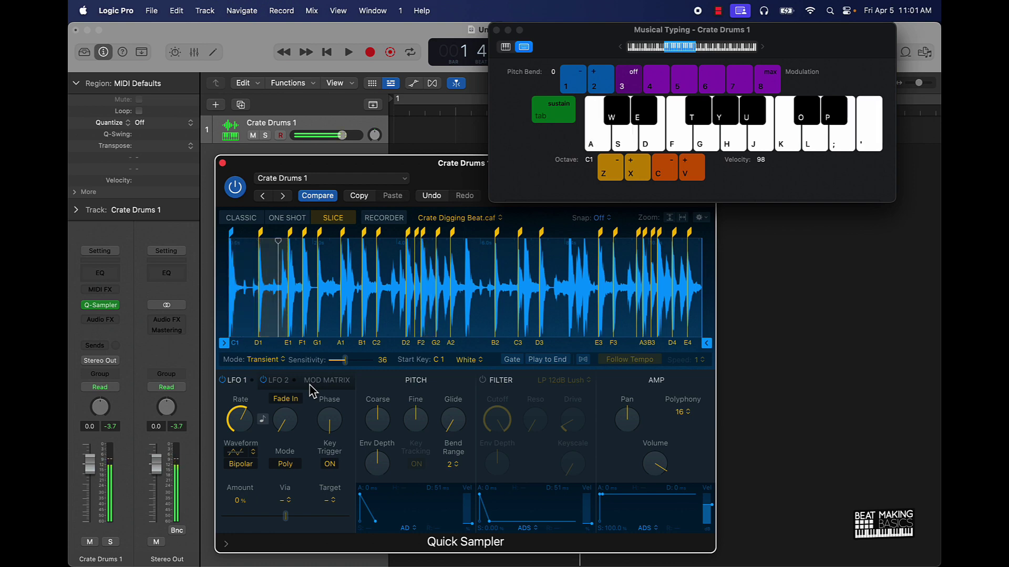
{"action": "key", "text": "apostrophe"}
{"action": "key", "text": "a"}
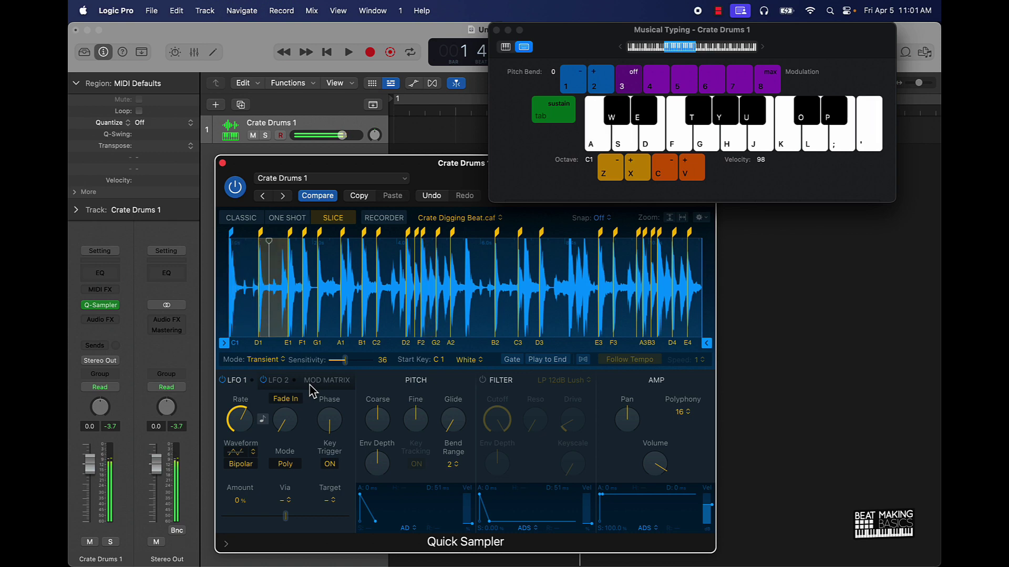
{"action": "key", "text": "a"}
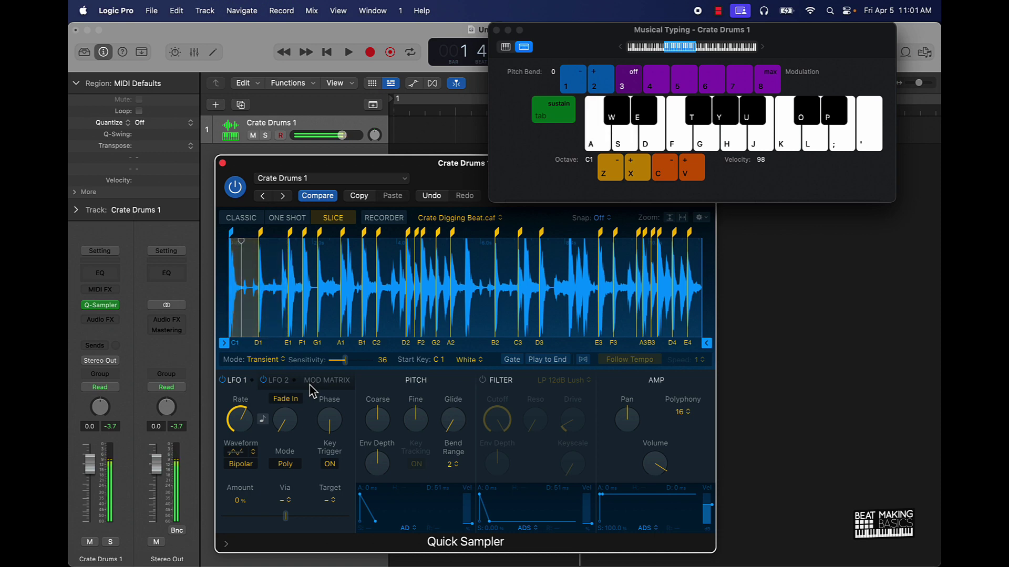
{"action": "key", "text": "s"}
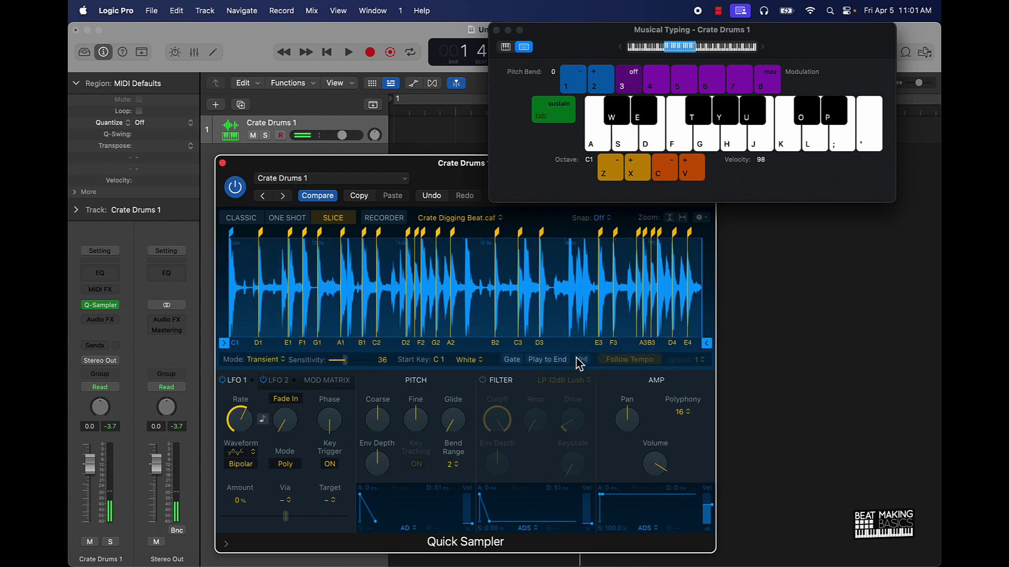
Step: Turn on Follow Tempo for the sliced loop in Quick Sampler and test the C1 and D1 slices
{"action": "left_click", "coordinate": [638, 359]}
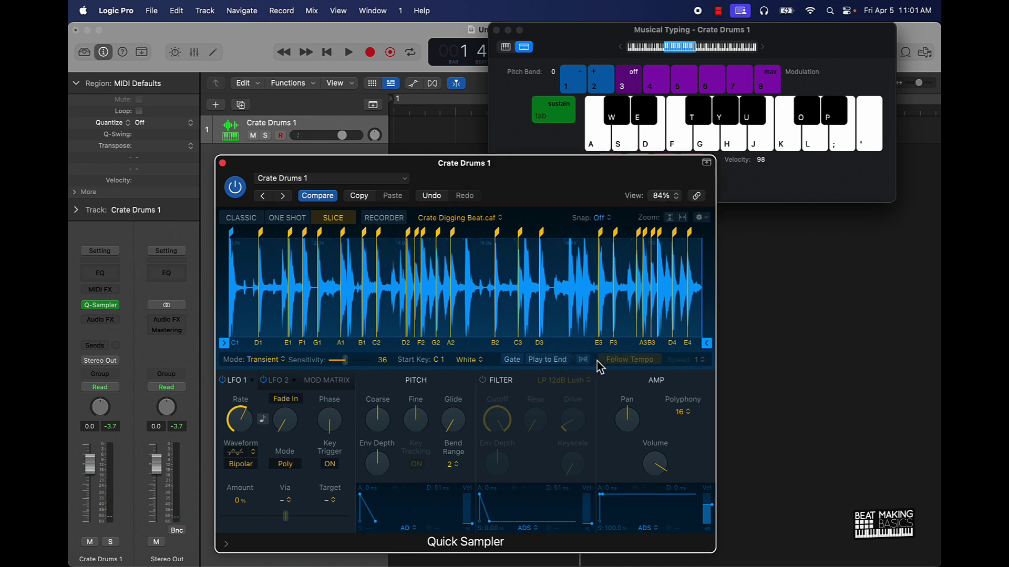
{"action": "key", "text": "a"}
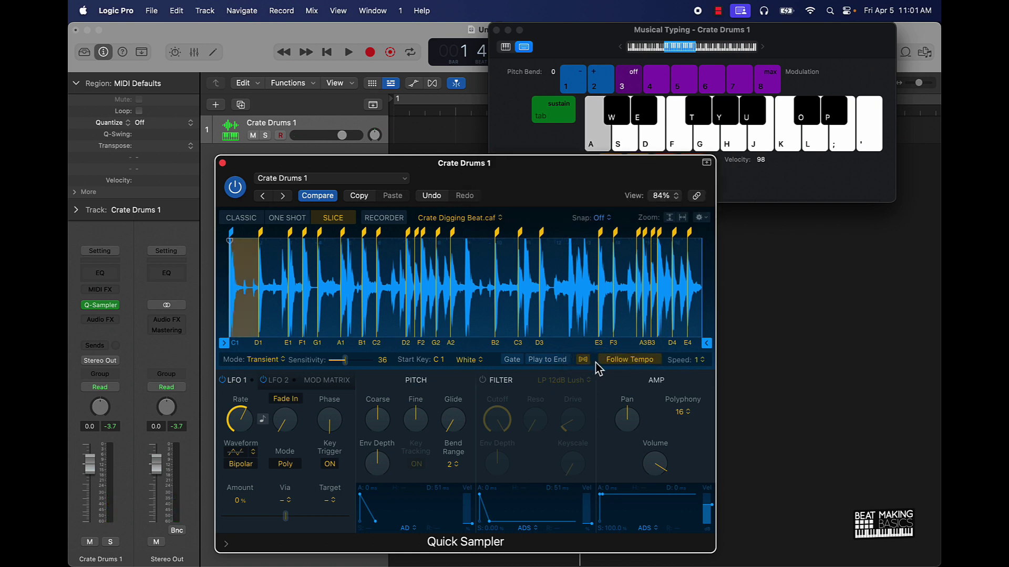
{"action": "key", "text": "s"}
{"action": "key", "text": "a"}
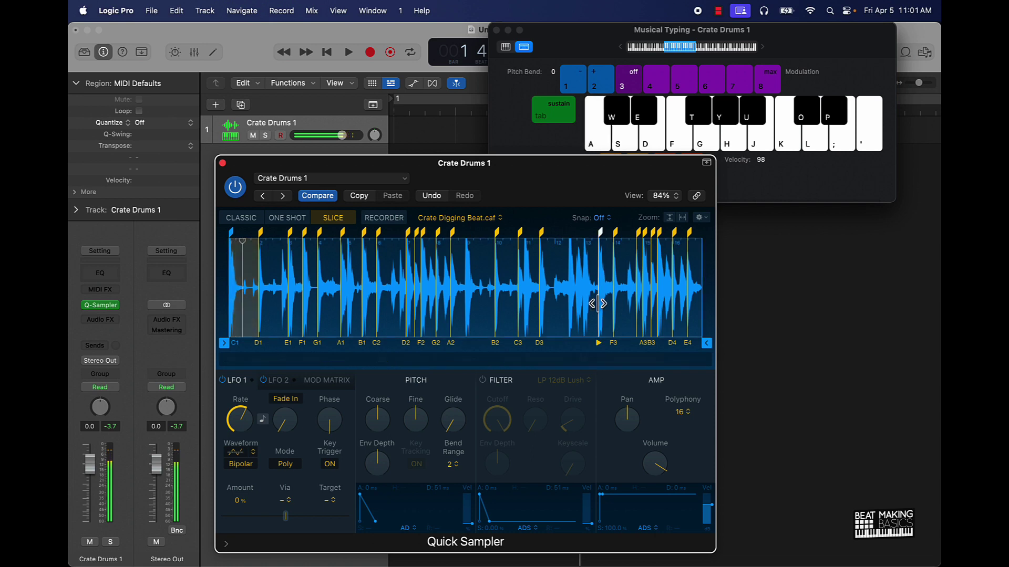
{"action": "key", "text": "s"}
Step: Move the Musical Typing window clear of the project tempo display and play the C1 and D1 slices again
{"action": "left_click_drag", "start_coordinate": [526, 30], "coordinate": [639, 156]}
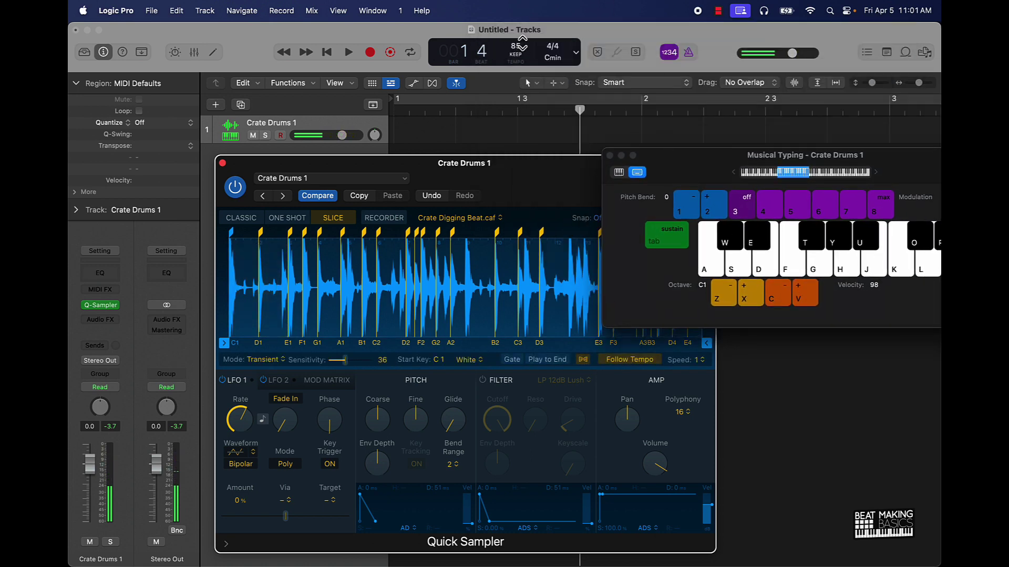
{"action": "left_click", "coordinate": [516, 46]}
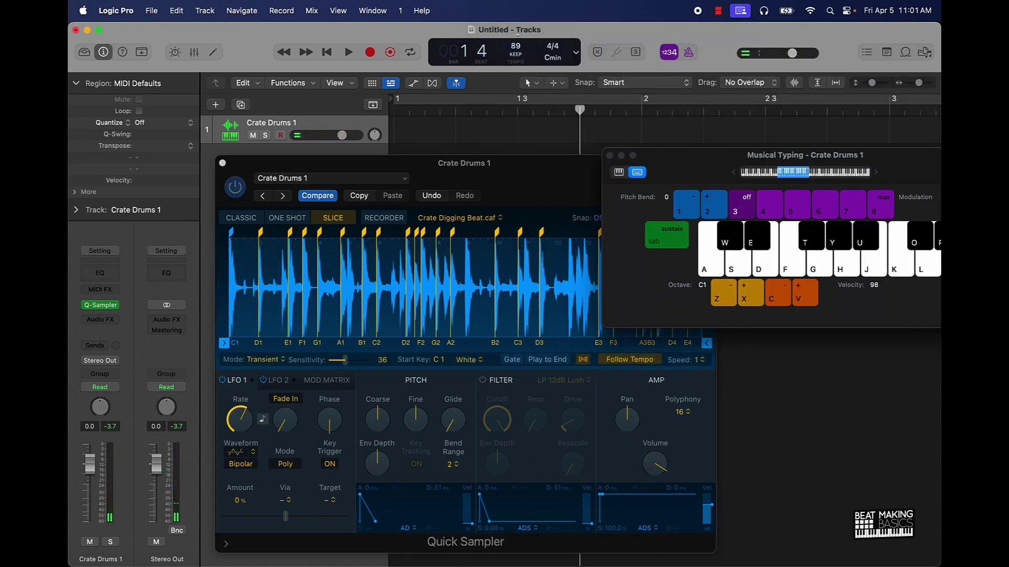
{"action": "key", "text": "a"}
{"action": "key", "text": "s"}
{"action": "key", "text": "a"}
{"action": "key", "text": "a"}
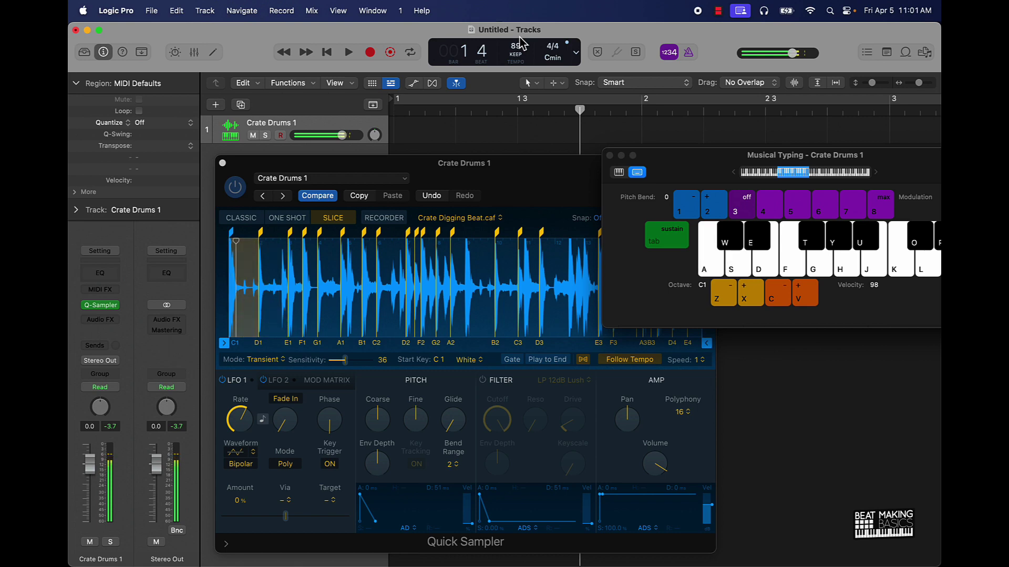
{"action": "key", "text": "s"}
Step: Turn on cycle mode and extend the cycle range to run from bar 1 to bar 9
{"action": "left_click", "coordinate": [523, 118], "text": "ctrl+alt"}
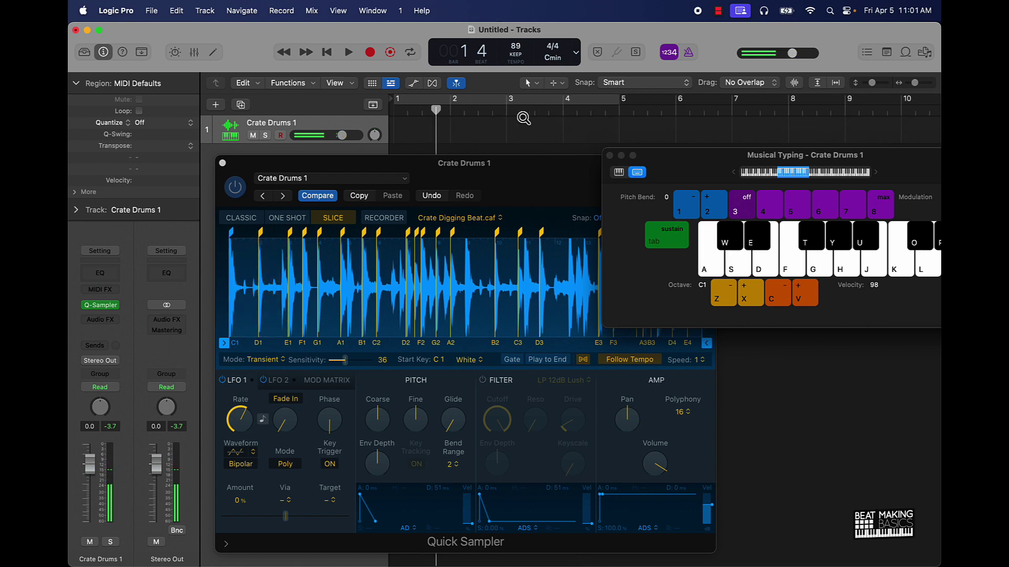
{"action": "left_click", "coordinate": [548, 104]}
{"action": "left_click_drag", "start_coordinate": [625, 111], "coordinate": [844, 109]}
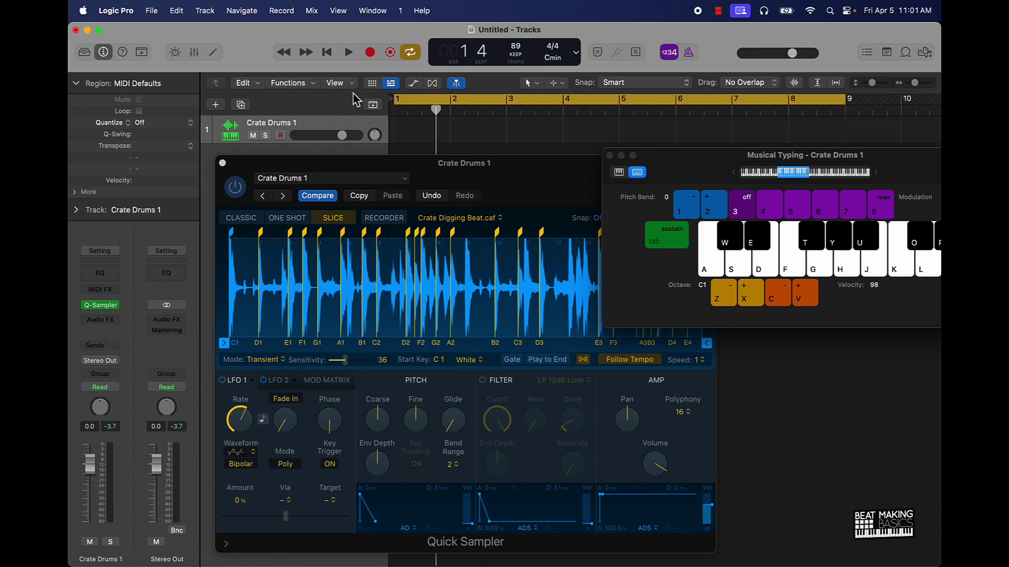
Step: Record an eight-bar beat on the Crate Drums 1 track using the C1 and D1 slices, stopping at the end of bar 8
{"action": "left_click", "coordinate": [370, 52]}
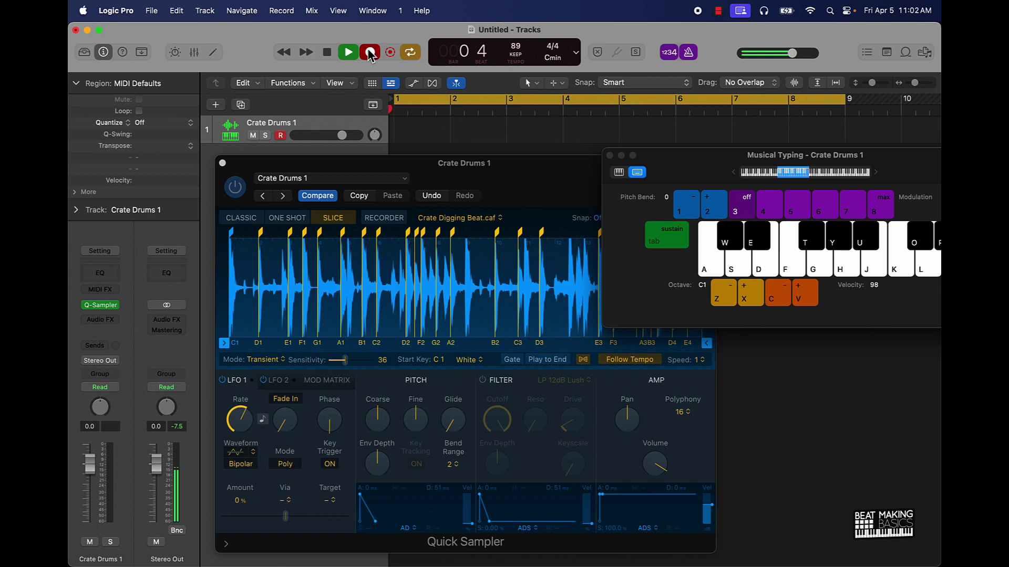
{"action": "key", "text": "a"}
{"action": "key", "text": "s"}
{"action": "key", "text": "a"}
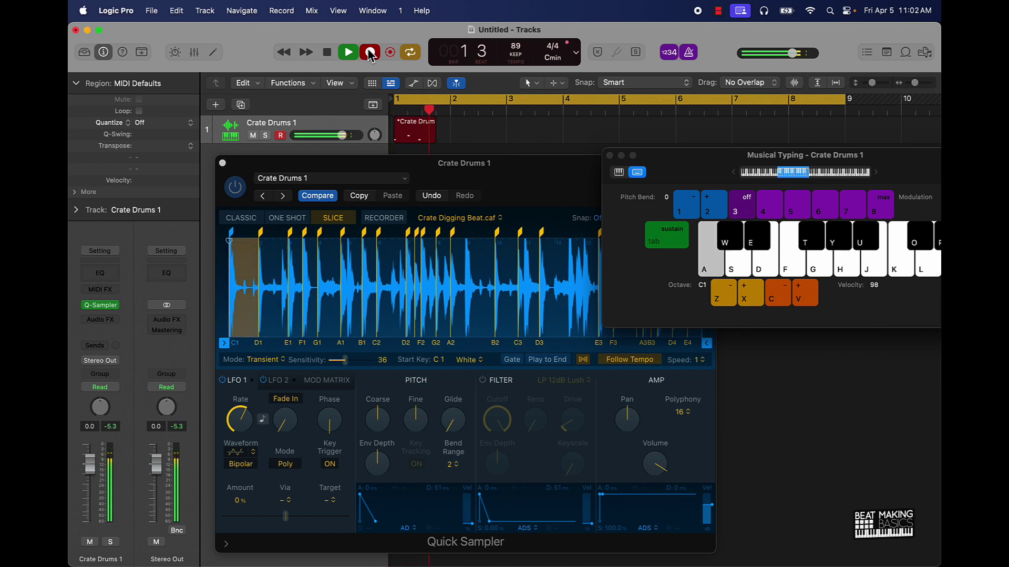
{"action": "key", "text": "s"}
{"action": "key", "text": "a"}
{"action": "key", "text": "s"}
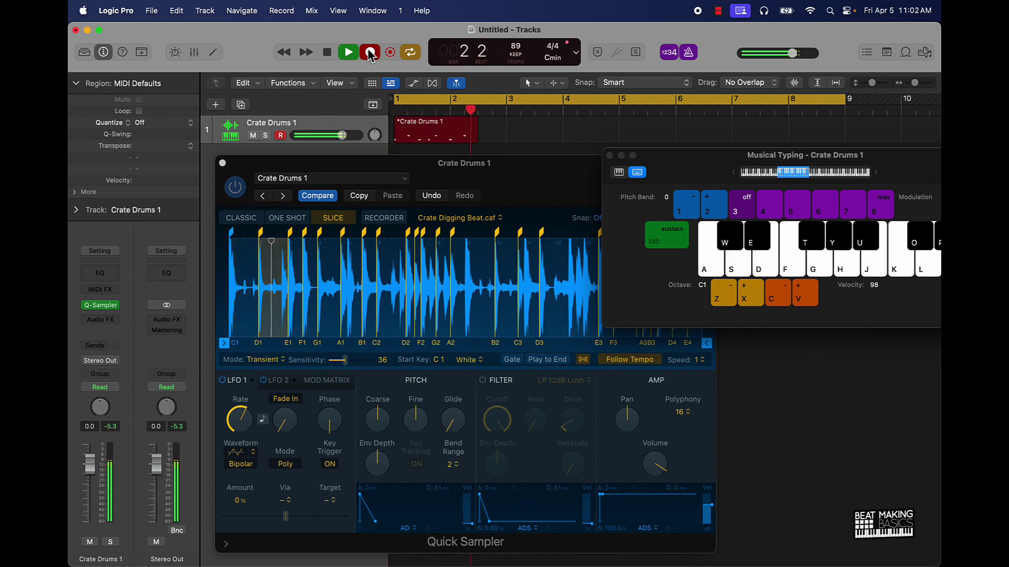
{"action": "key", "text": "a"}
{"action": "key", "text": "a"}
{"action": "key", "text": "s"}
{"action": "key", "text": "a"}
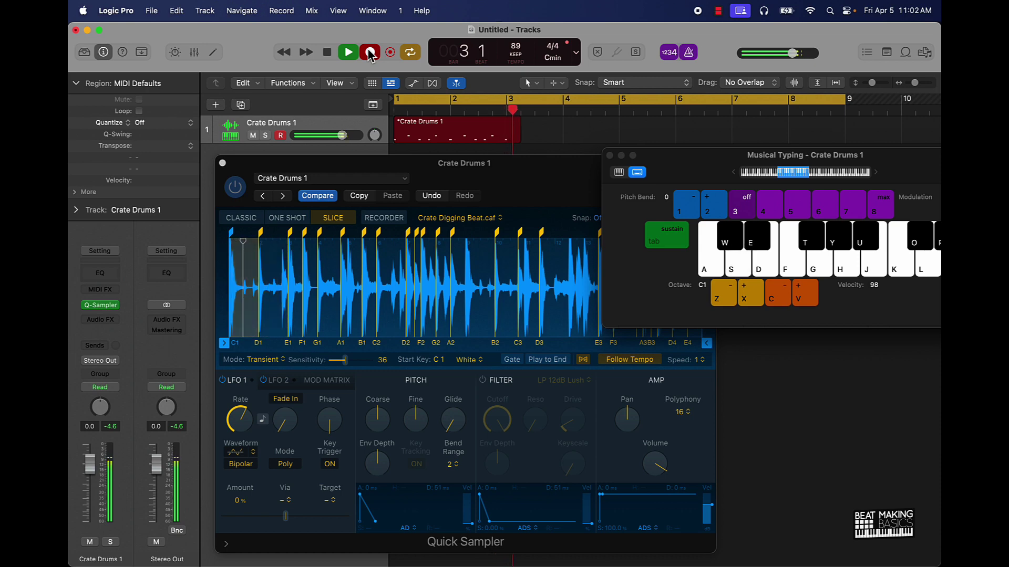
{"action": "key", "text": "s"}
{"action": "key", "text": "a"}
{"action": "key", "text": "a"}
{"action": "key", "text": "s"}
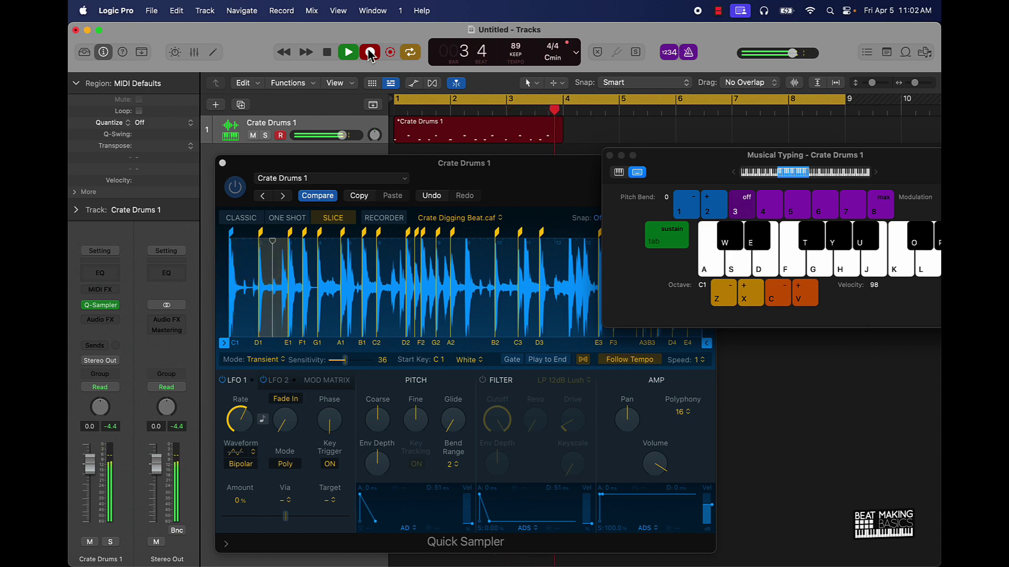
{"action": "key", "text": "a"}
{"action": "key", "text": "s"}
{"action": "key", "text": "a"}
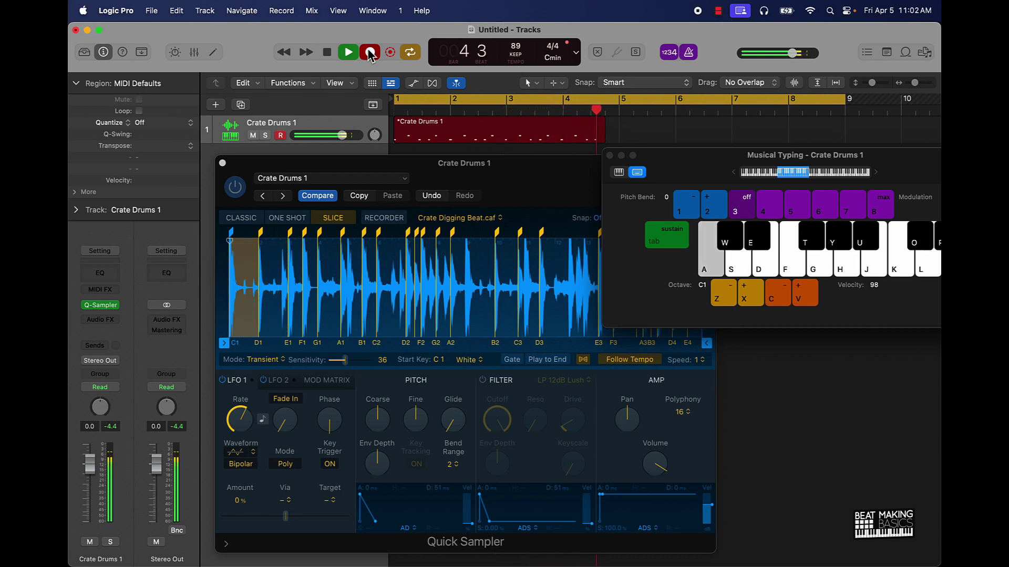
{"action": "key", "text": "s"}
{"action": "key", "text": "a"}
{"action": "key", "text": "s"}
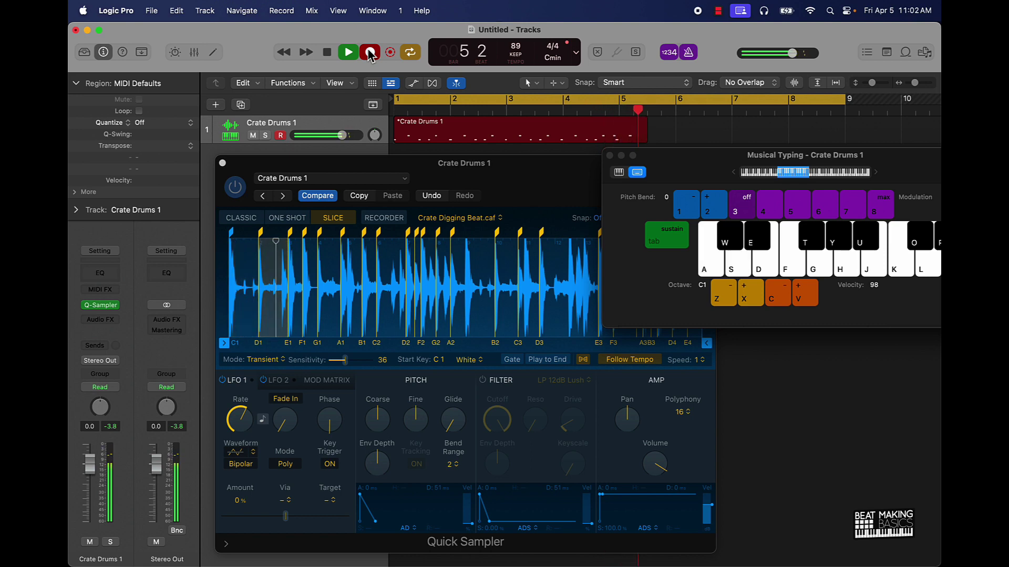
{"action": "key", "text": "a"}
{"action": "key", "text": "a"}
{"action": "key", "text": "s"}
{"action": "key", "text": "a"}
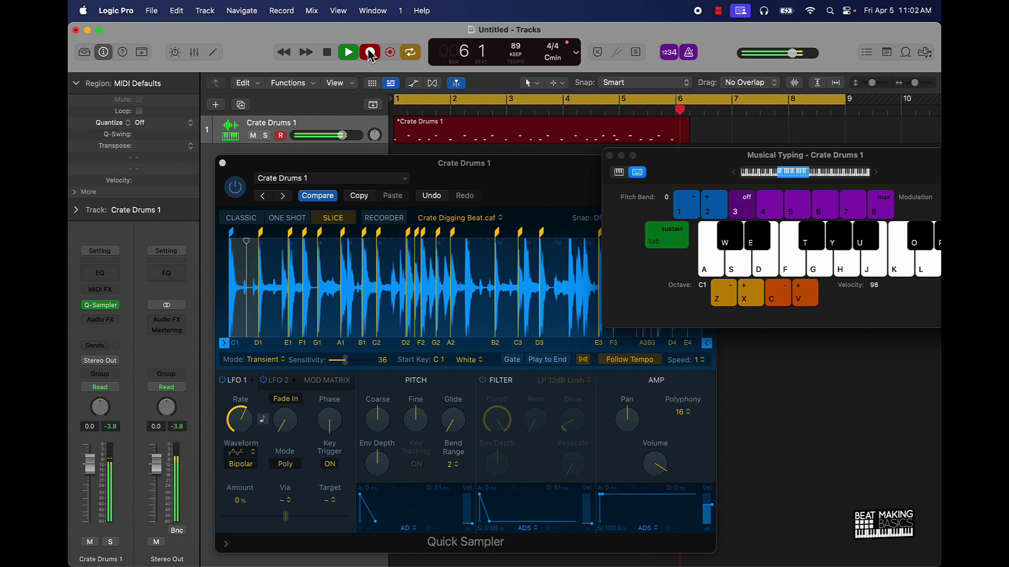
{"action": "key", "text": "s"}
{"action": "key", "text": "a"}
{"action": "key", "text": "a"}
{"action": "key", "text": "s"}
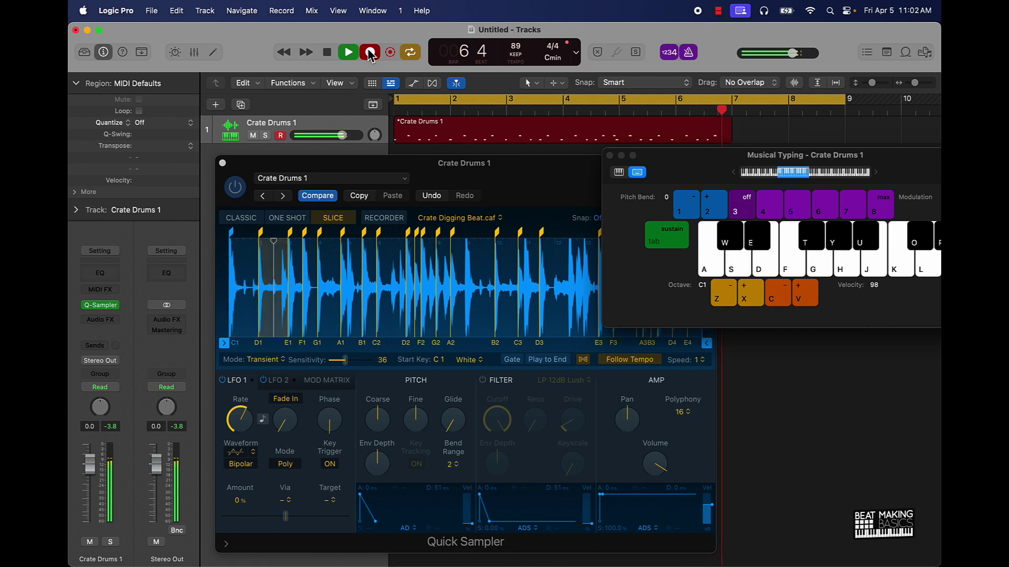
{"action": "key", "text": "a"}
{"action": "key", "text": "s"}
{"action": "key", "text": "a"}
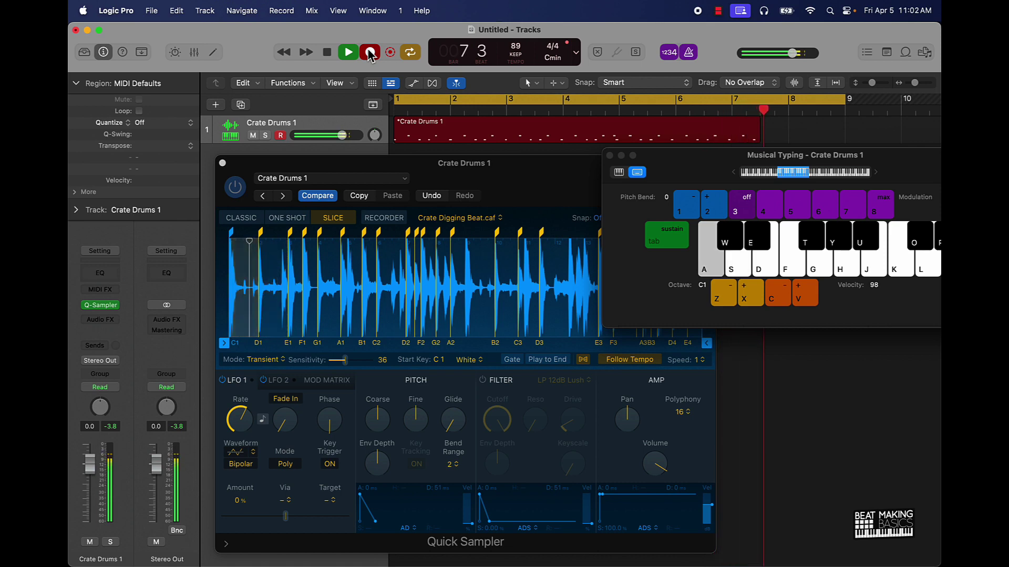
{"action": "key", "text": "s"}
{"action": "key", "text": "s"}
{"action": "key", "text": "s"}
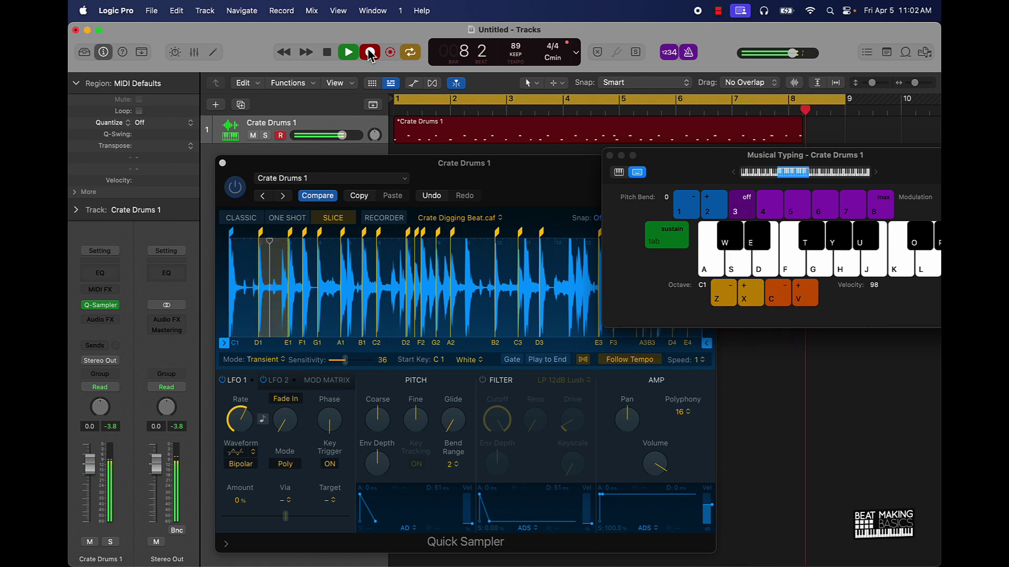
{"action": "left_click", "coordinate": [370, 53]}
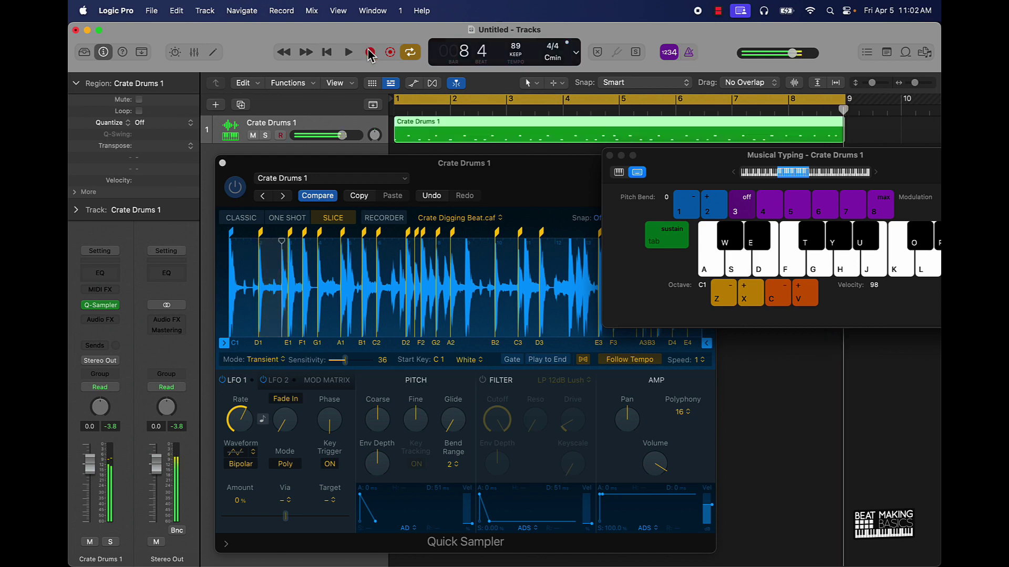
Step: Close the Quick Sampler window, open the recorded Crate Drums 1 region in the Piano Roll and select all its notes
{"action": "left_click", "coordinate": [222, 164]}
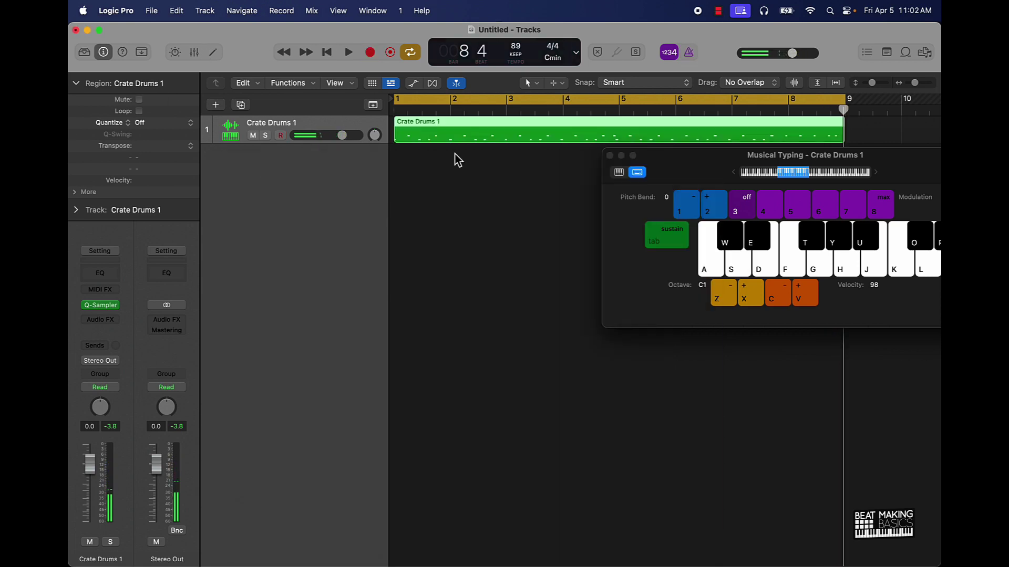
{"action": "left_click", "coordinate": [487, 160]}
{"action": "double_click", "coordinate": [491, 141]}
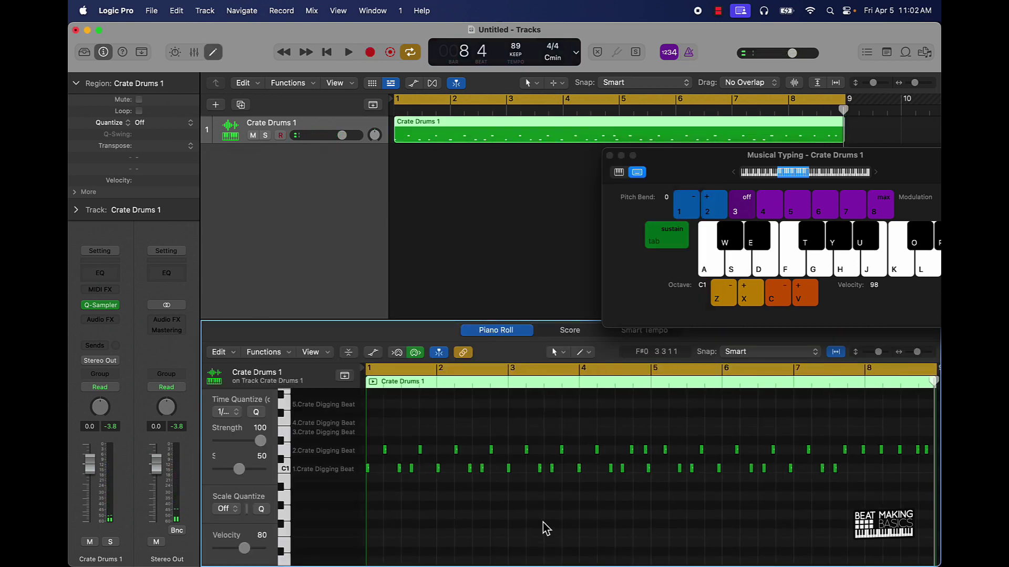
{"action": "key", "text": "super+a"}
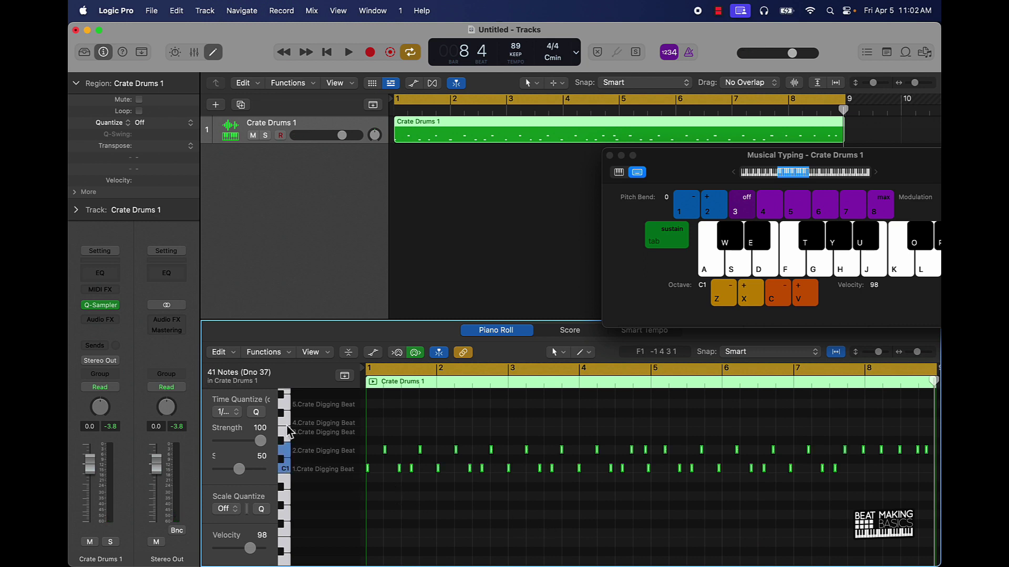
Step: Try quantizing the selected notes to 1/8 Swing A
{"action": "left_click", "coordinate": [238, 413]}
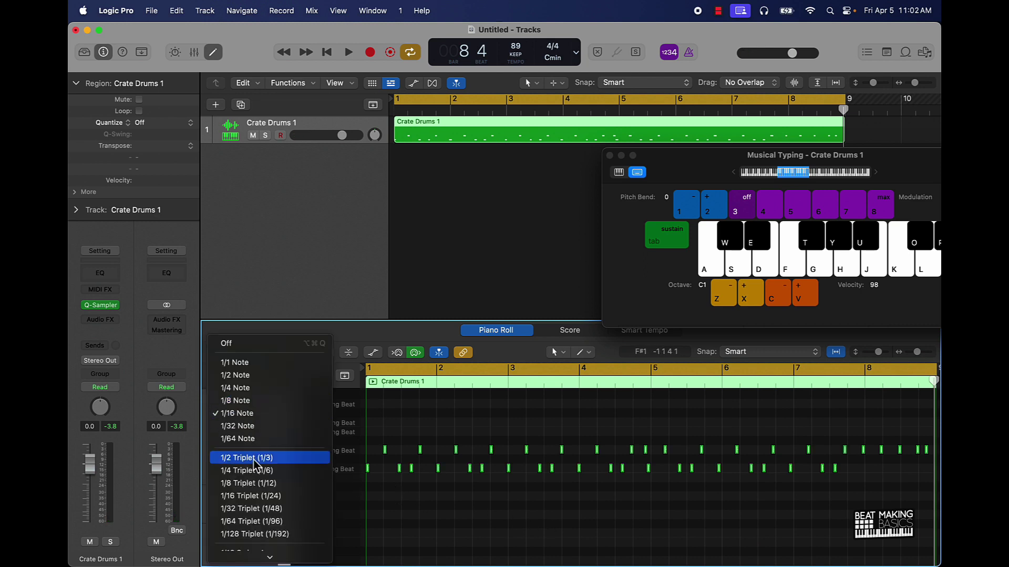
{"action": "scroll", "coordinate": [256, 469], "scroll_direction": "down", "scroll_amount": 10}
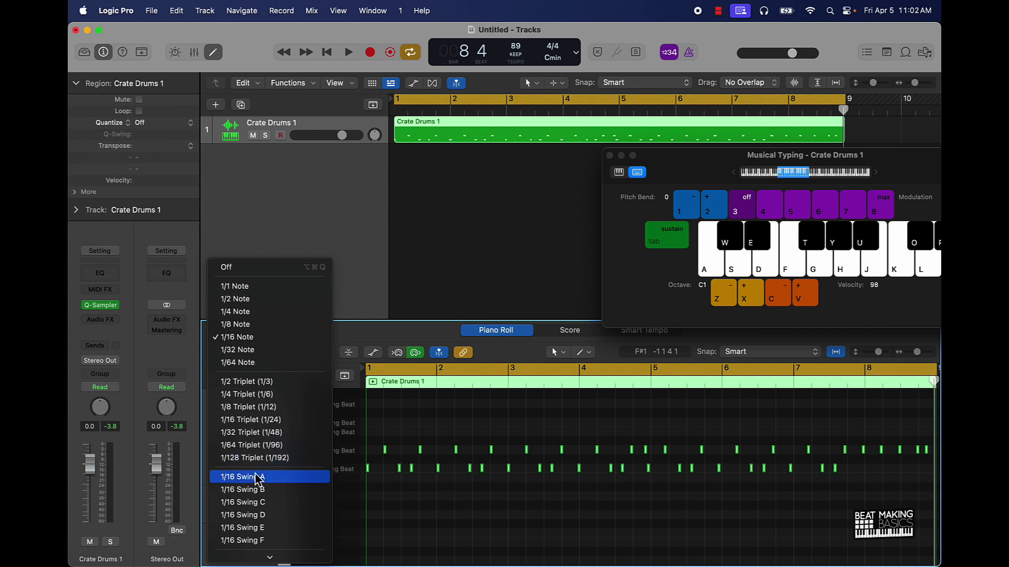
{"action": "left_click", "coordinate": [254, 389]}
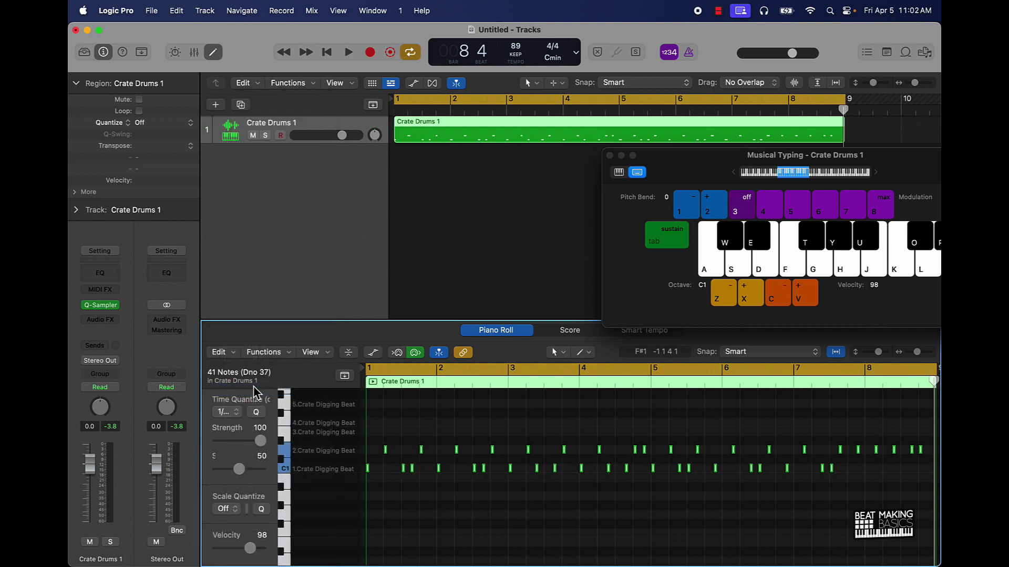
Step: Quantize the selected notes to 1/16 Swing A and play back the beat through bar 4
{"action": "left_click", "coordinate": [229, 415]}
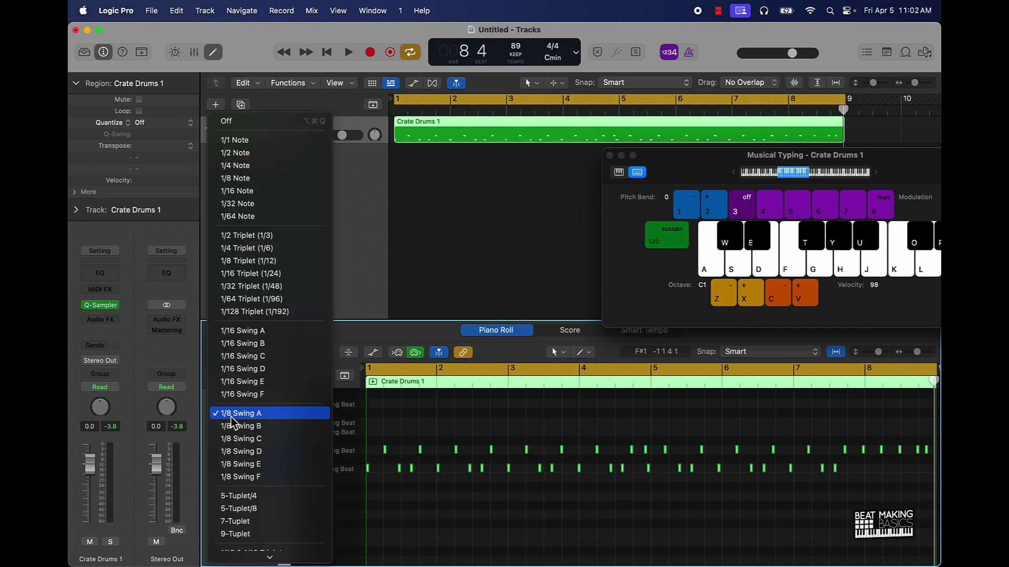
{"action": "left_click", "coordinate": [258, 334]}
{"action": "key", "text": "space"}
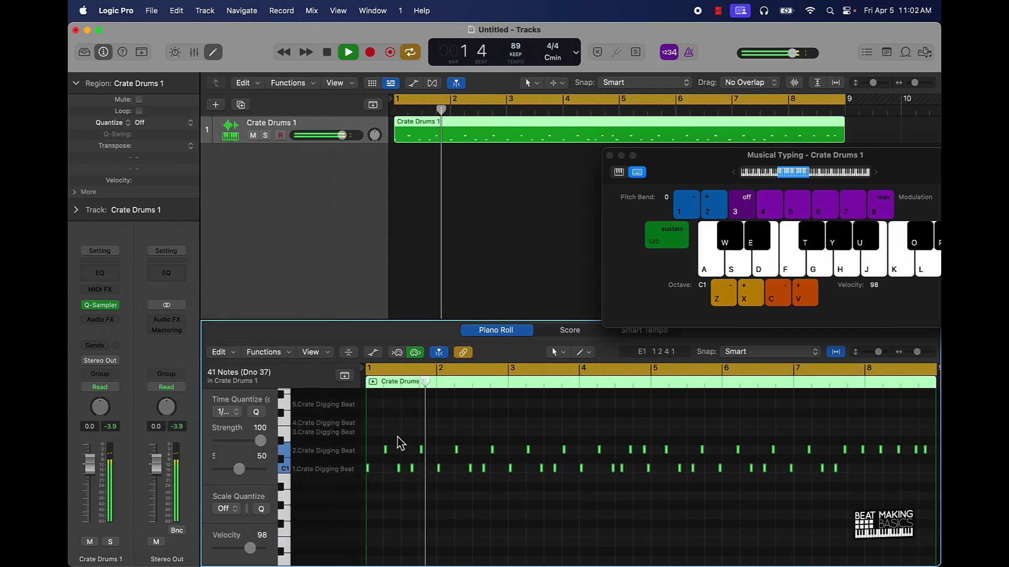
{"action": "scroll", "coordinate": [399, 444], "scroll_direction": "right", "scroll_amount": 2}
{"action": "scroll", "coordinate": [400, 444], "scroll_direction": "down", "scroll_amount": 1}
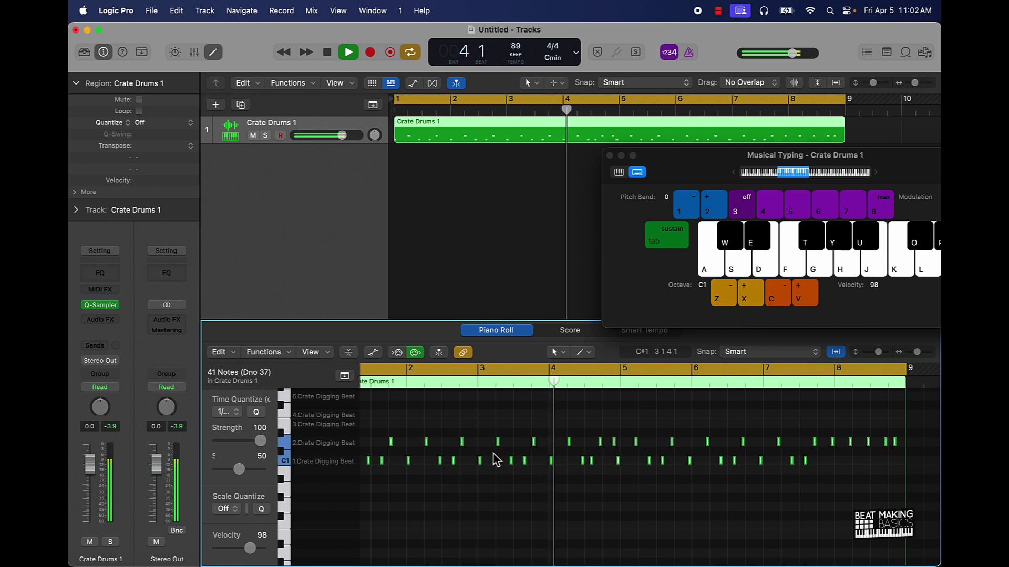
{"action": "scroll", "coordinate": [491, 457], "scroll_direction": "up", "scroll_amount": 3}
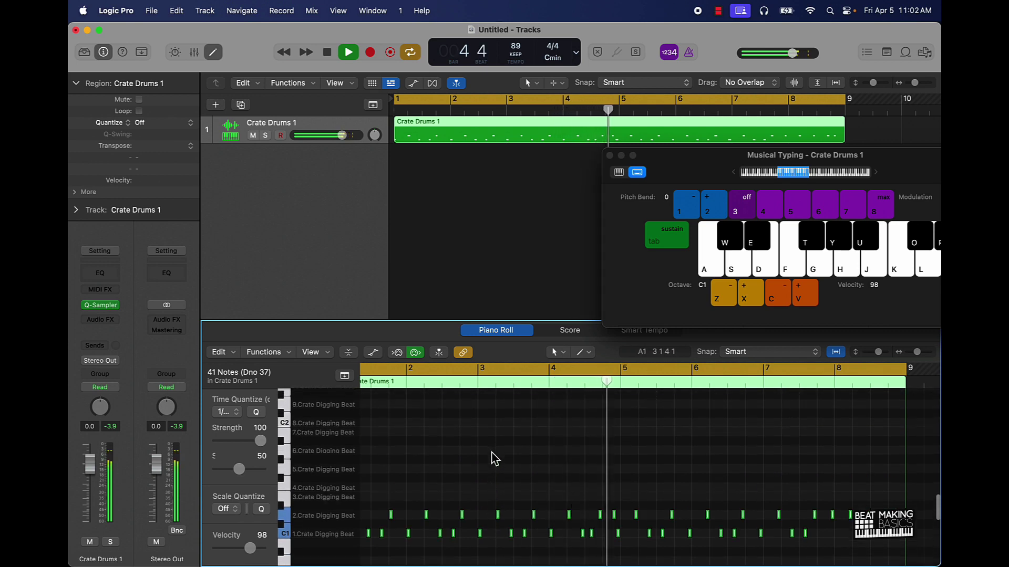
{"action": "key", "text": "space"}
{"action": "scroll", "coordinate": [499, 461], "scroll_direction": "down", "scroll_amount": 2}
{"action": "scroll", "coordinate": [583, 496], "scroll_direction": "left", "scroll_amount": 1}
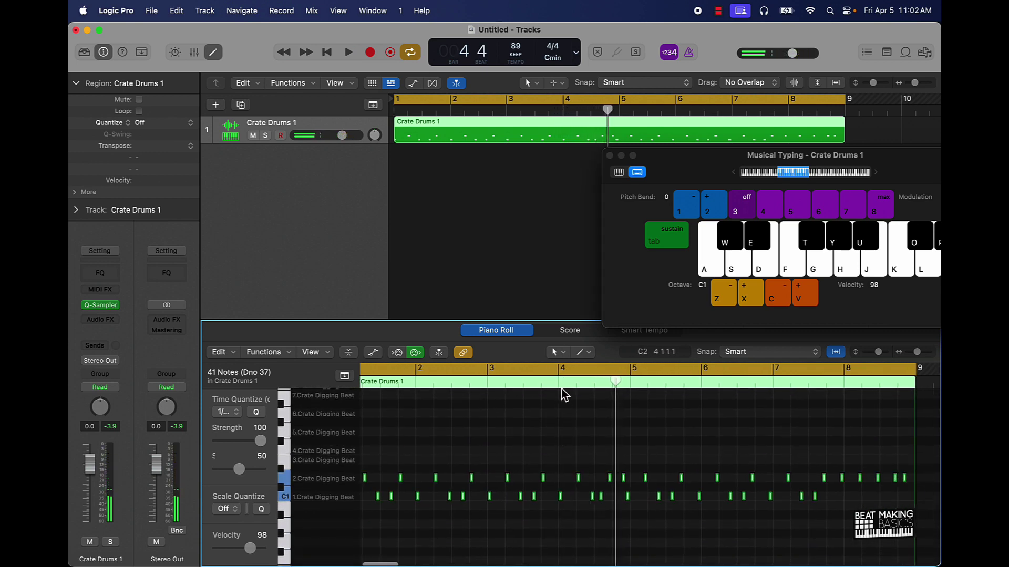
Step: Move the last C1 note in bar 4 up to slice 3 (E1) and audition the change from bar 4
{"action": "left_click", "coordinate": [563, 369]}
{"action": "key", "text": "space"}
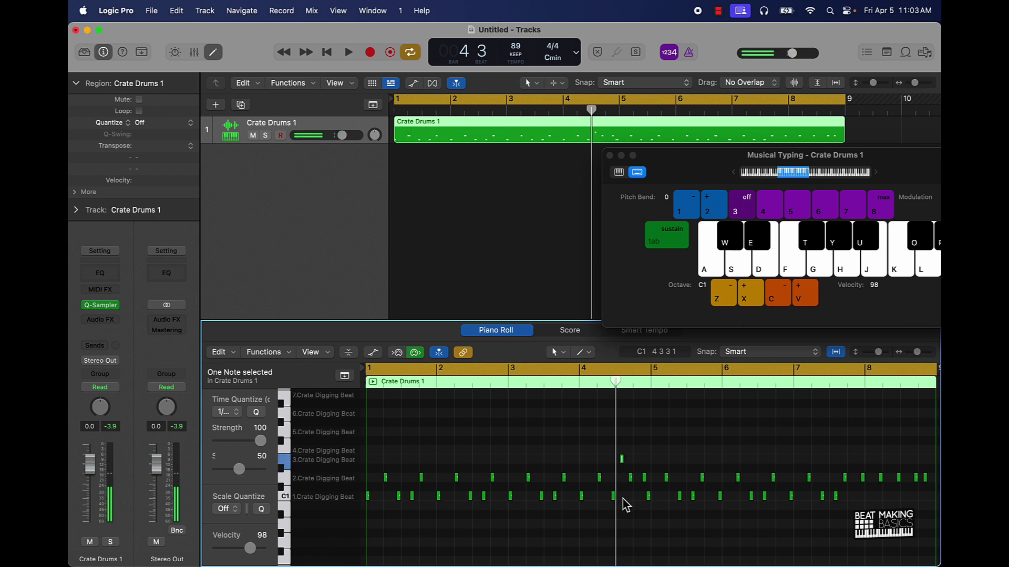
{"action": "key", "text": "Return"}
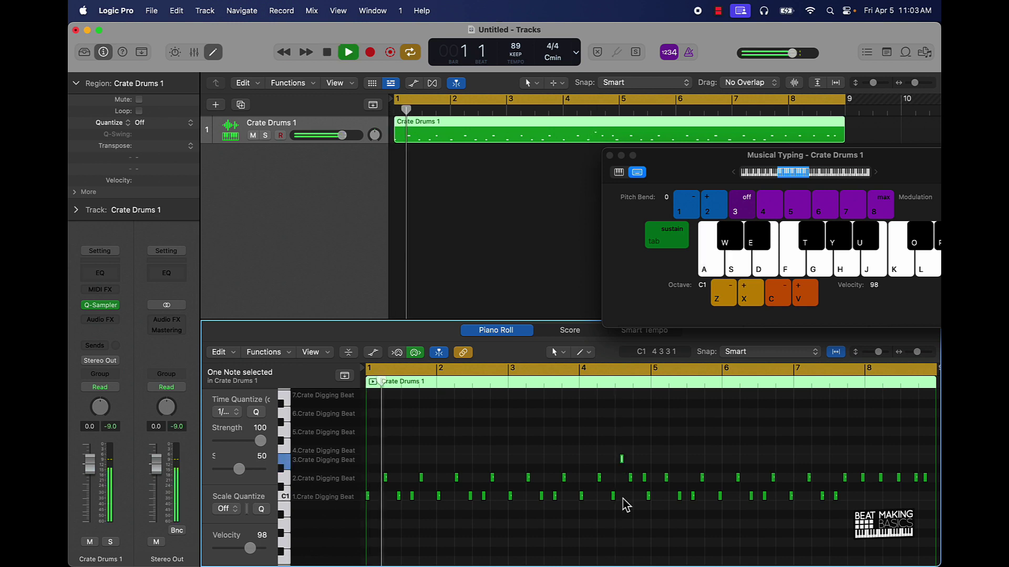
{"action": "key", "text": "space"}
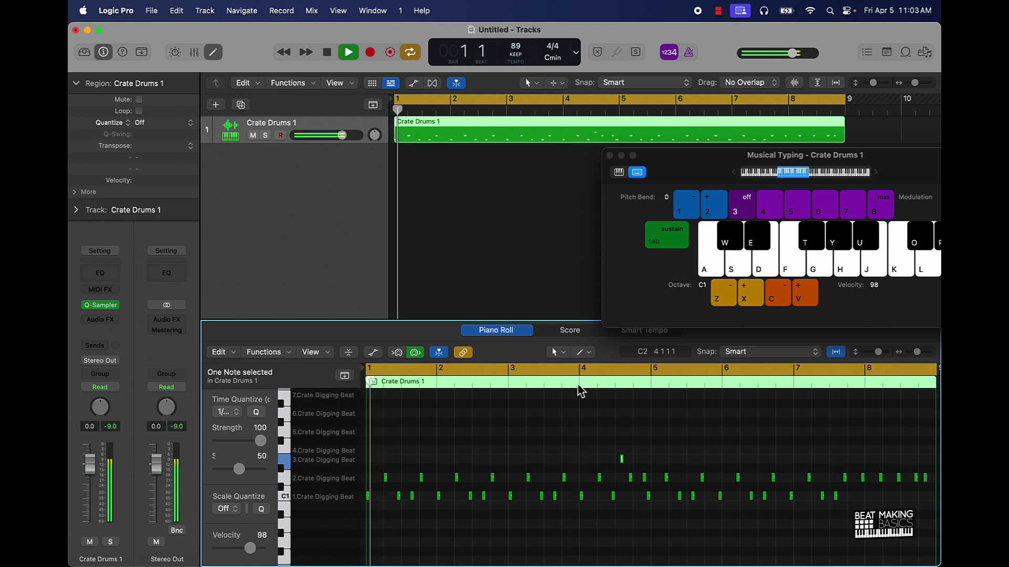
{"action": "left_click", "coordinate": [579, 383]}
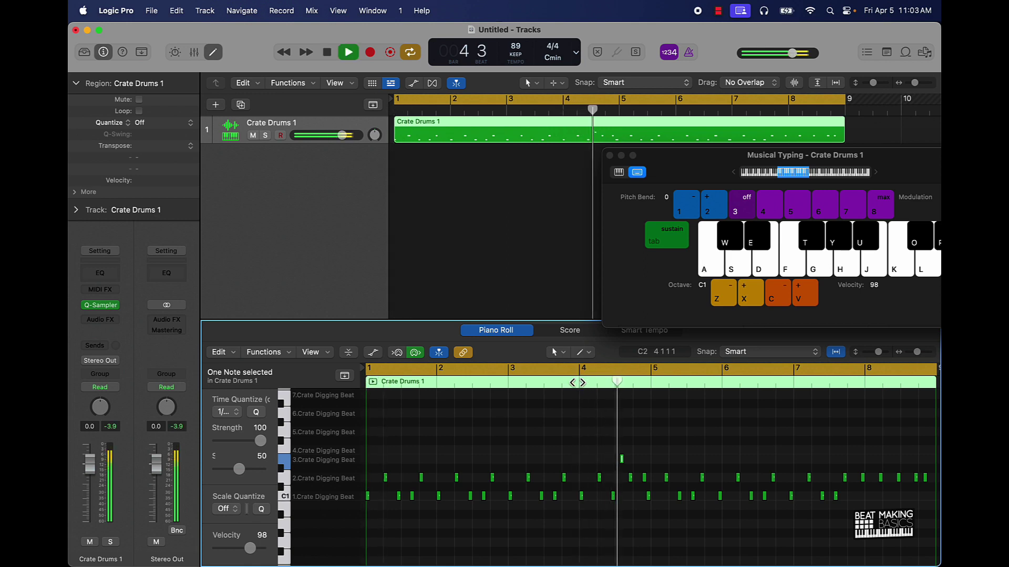
{"action": "key", "text": "space"}
Step: Play the beat from bar 1, move the D1 note following the E1 note in bar 4 to slice 4 (F1), and replay bar 4
{"action": "key", "text": "Return"}
{"action": "key", "text": "space"}
{"action": "key", "text": "a"}
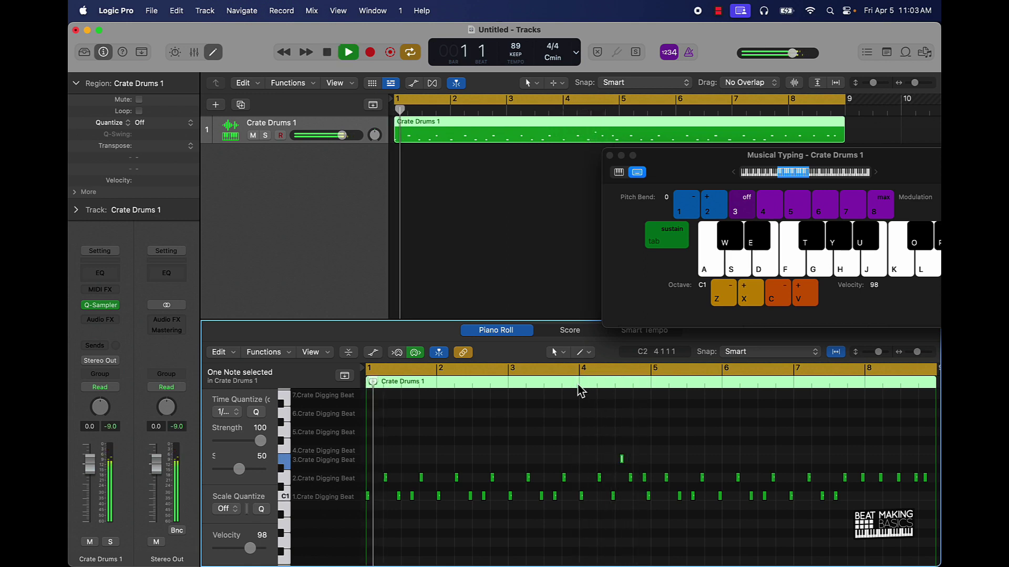
{"action": "key", "text": "s"}
{"action": "key", "text": "a"}
{"action": "key", "text": "a"}
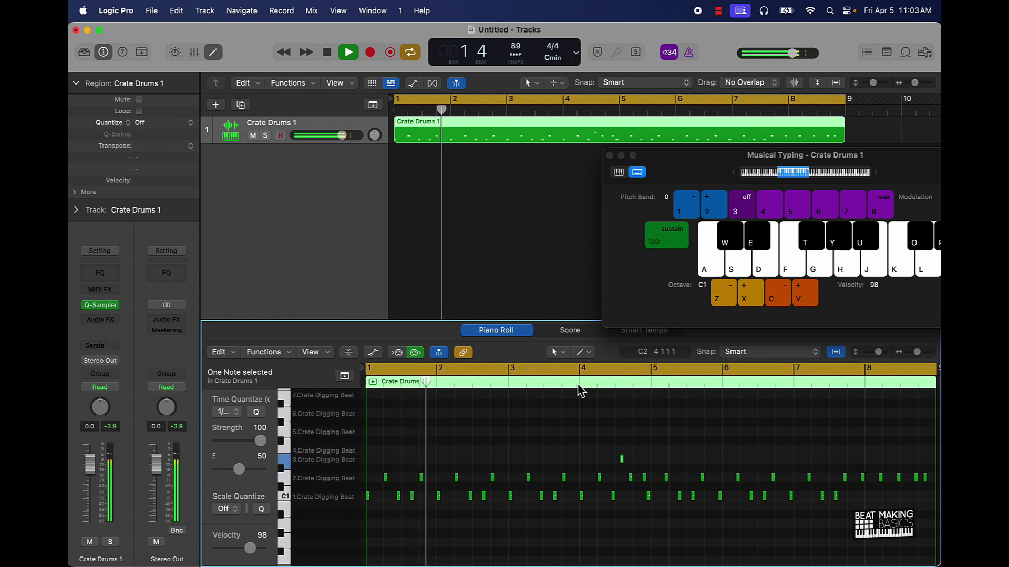
{"action": "key", "text": "a"}
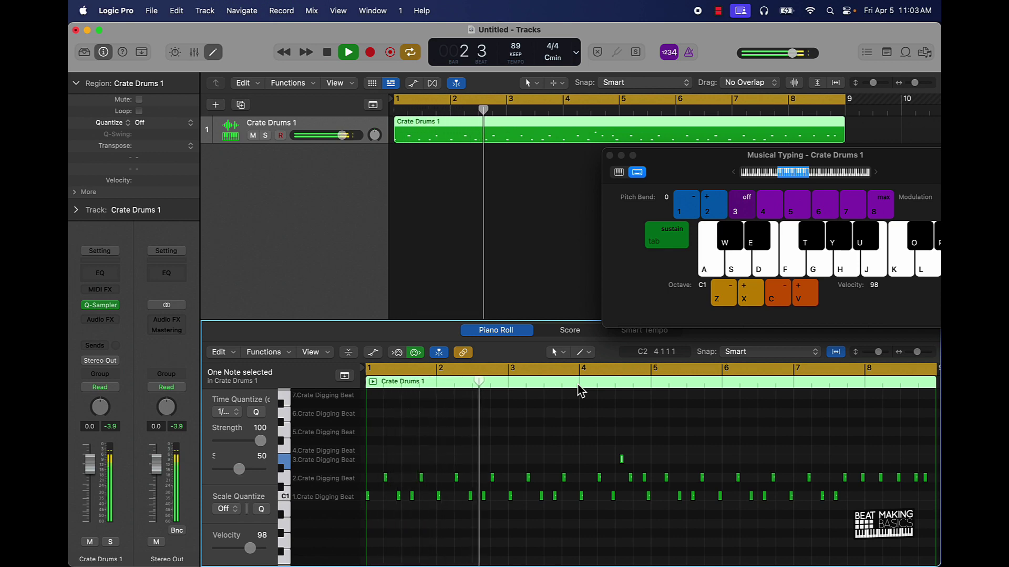
{"action": "key", "text": "s"}
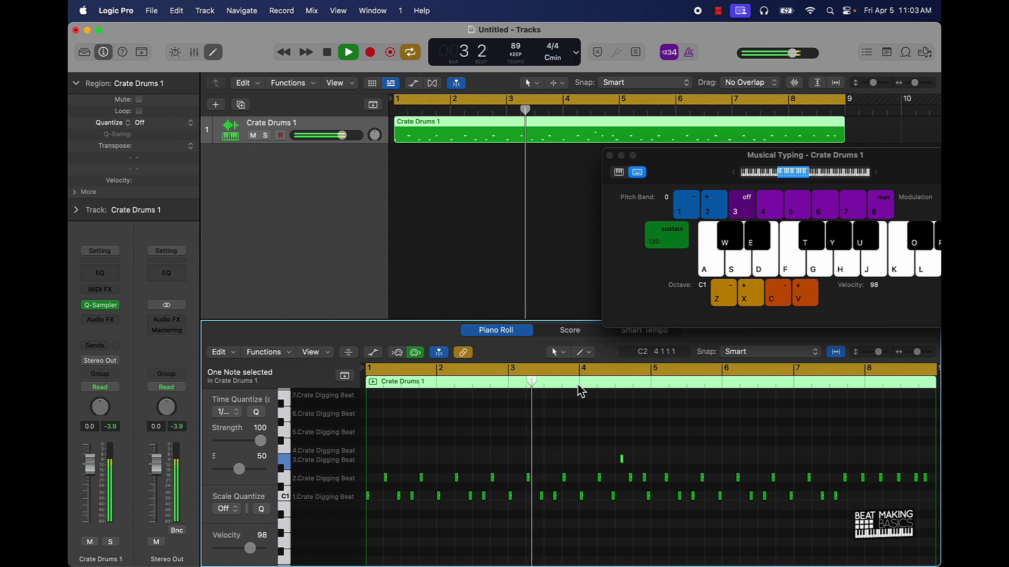
{"action": "key", "text": "s"}
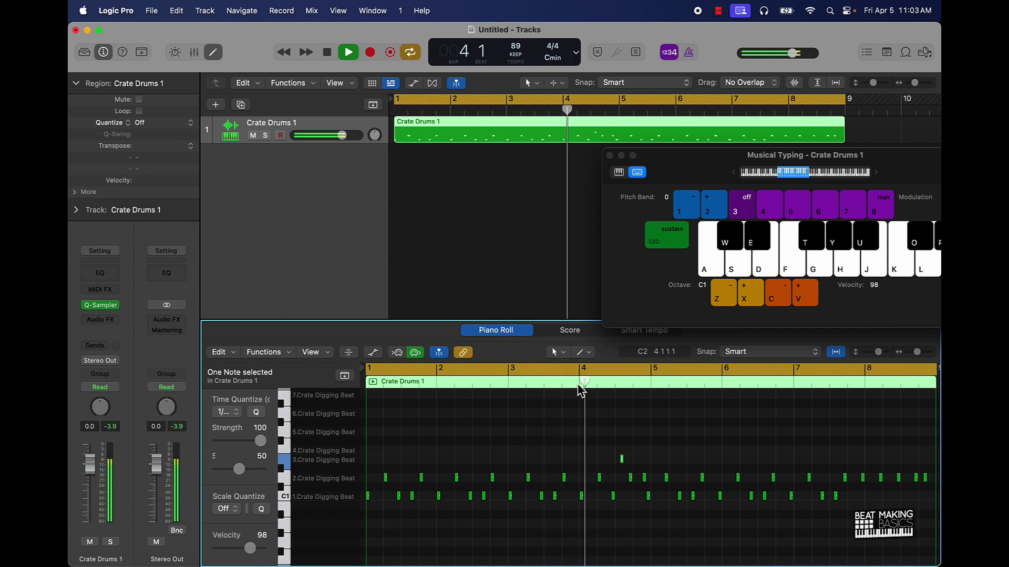
{"action": "key", "text": "s"}
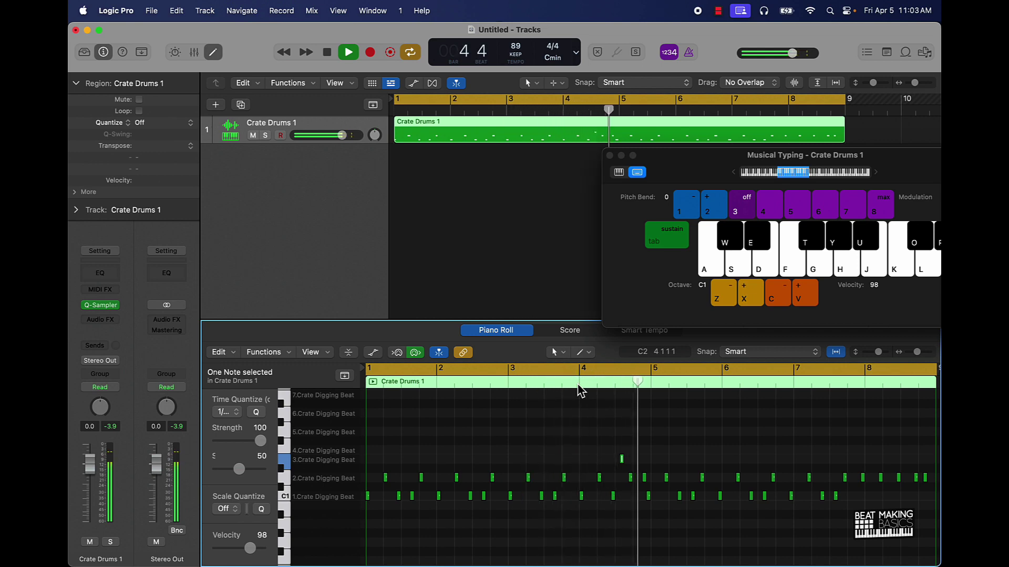
{"action": "key", "text": "s"}
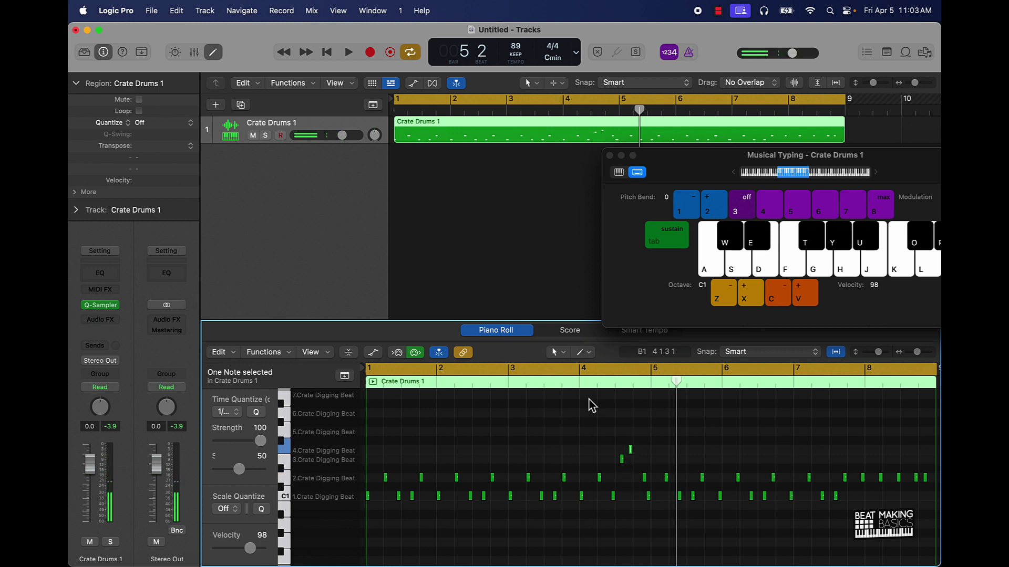
{"action": "double_click", "coordinate": [579, 382]}
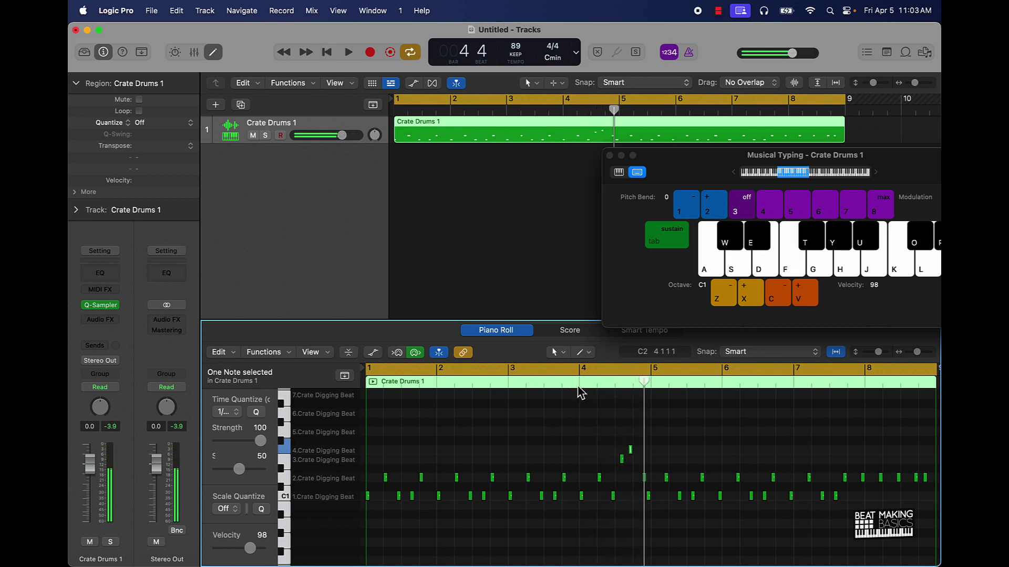
Step: Play bar 4 and try shifting its E1 note slightly earlier
{"action": "double_click", "coordinate": [579, 384]}
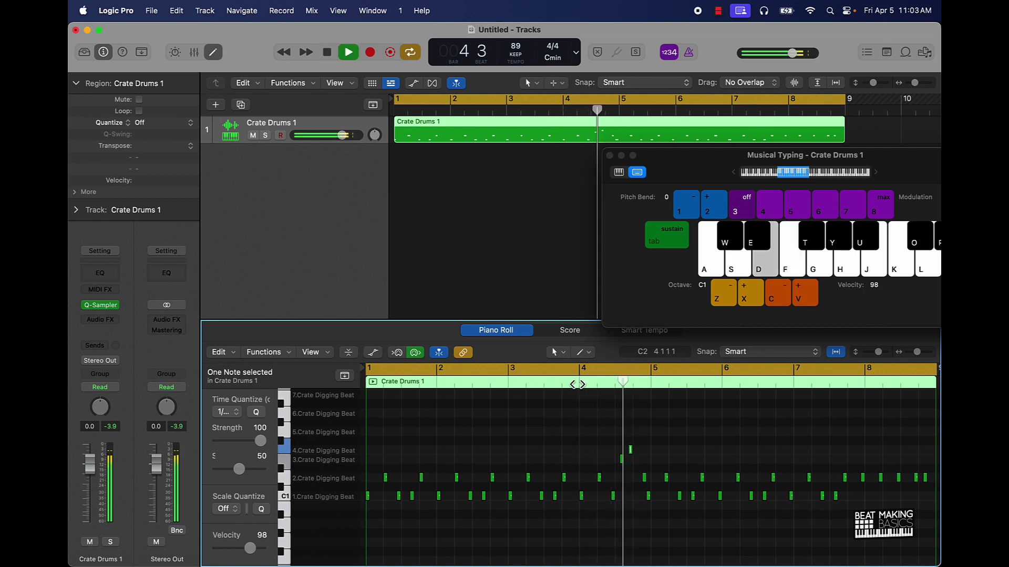
{"action": "key", "text": "space"}
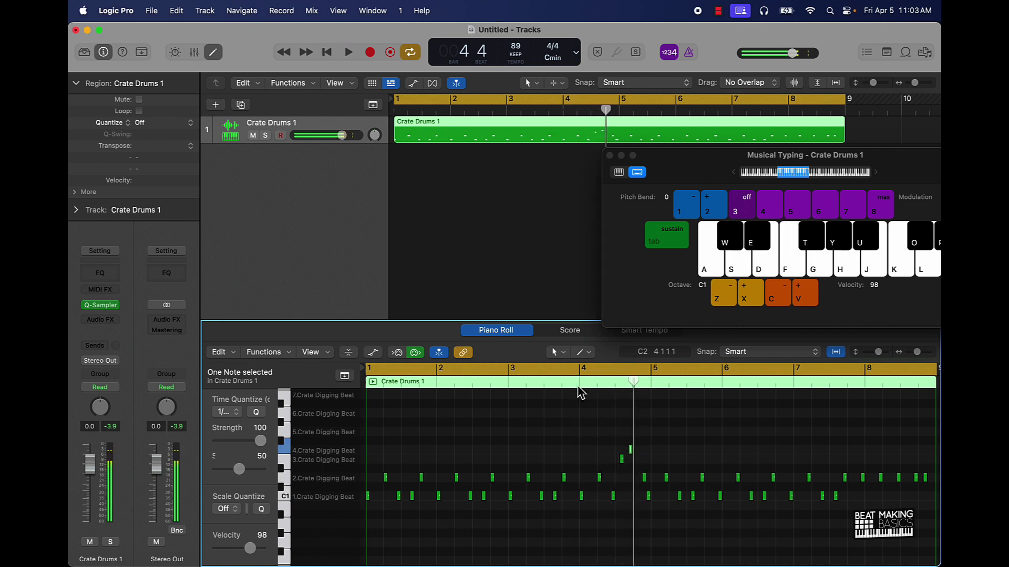
{"action": "left_click", "coordinate": [623, 460]}
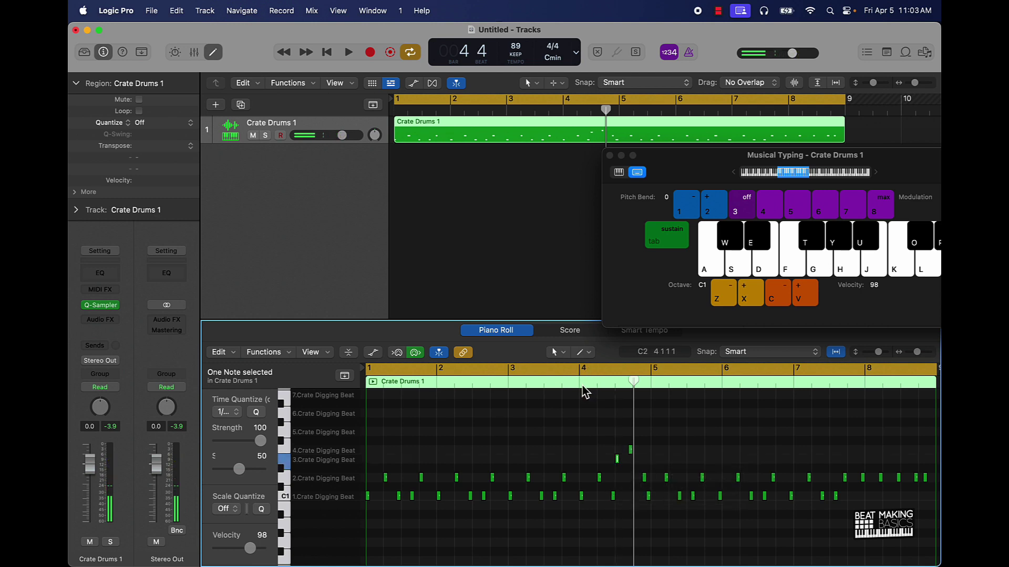
Step: Set the cycle range to bar 4 only and play it
{"action": "double_click", "coordinate": [580, 382]}
{"action": "left_click_drag", "start_coordinate": [583, 370], "coordinate": [650, 376]}
{"action": "key", "text": "space"}
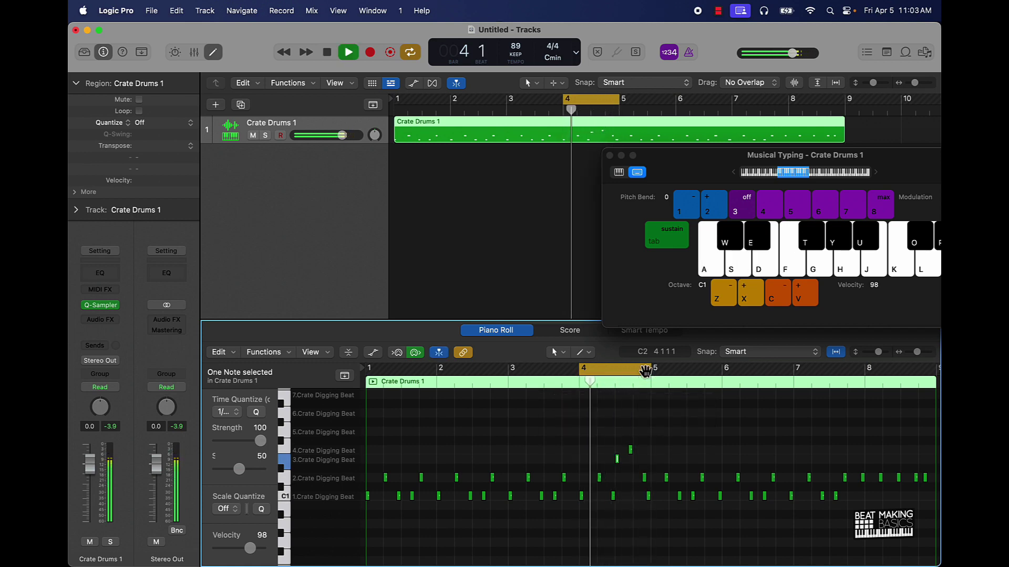
Step: Try raising the shifted E1 note in bar 4 to slice 4 (F1) and audition it in the loop
{"action": "key", "text": "space"}
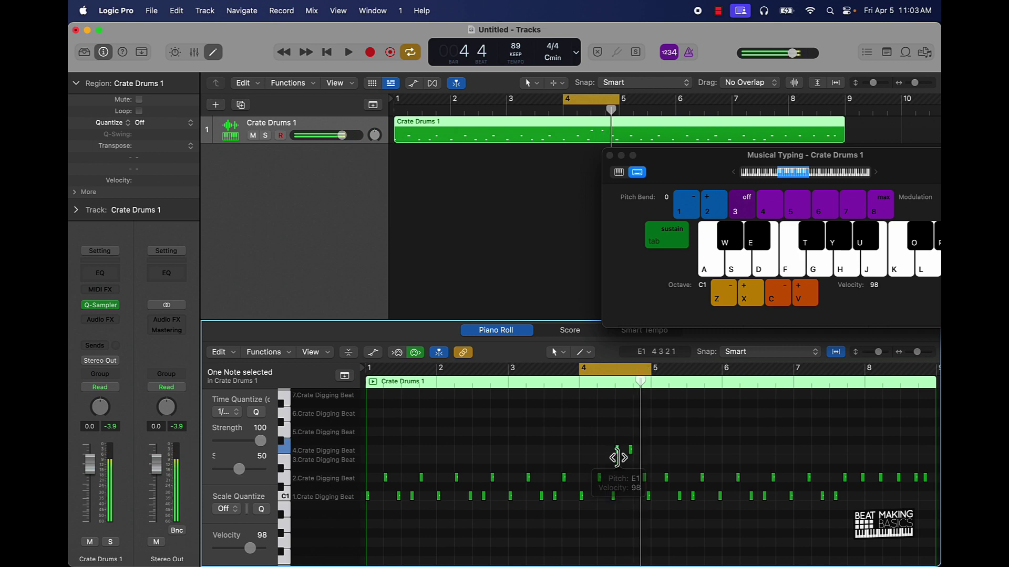
{"action": "key", "text": "space"}
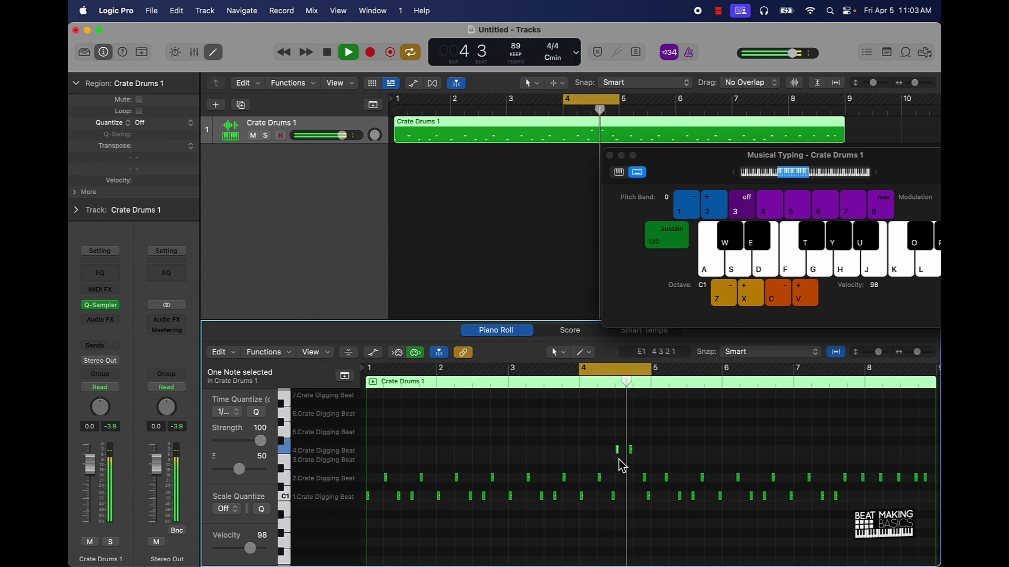
{"action": "key", "text": "space"}
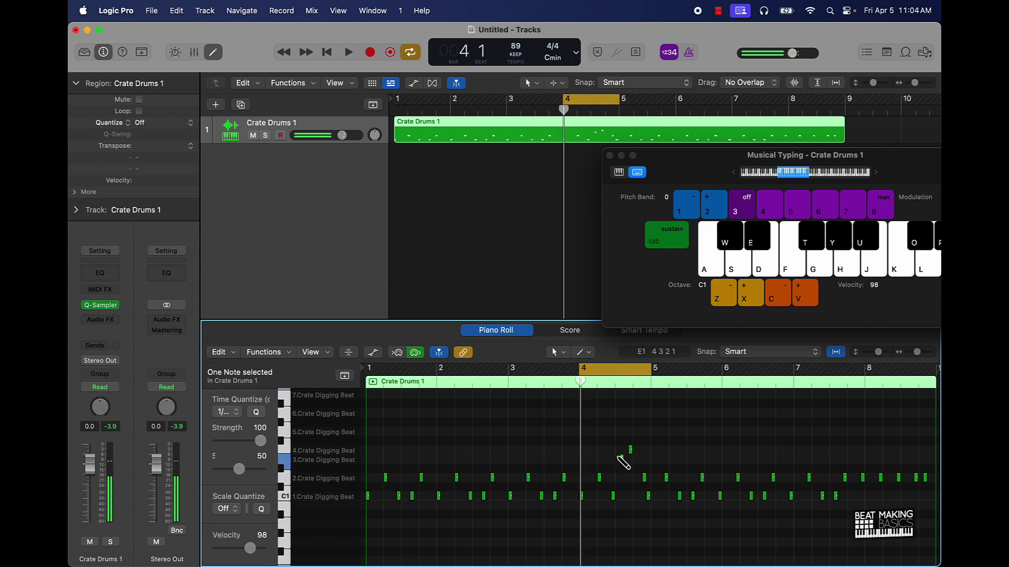
Step: Move the E1 note in bar 4 up to slice 6 (A1) and audition the bar 4 loop
{"action": "key", "text": "space"}
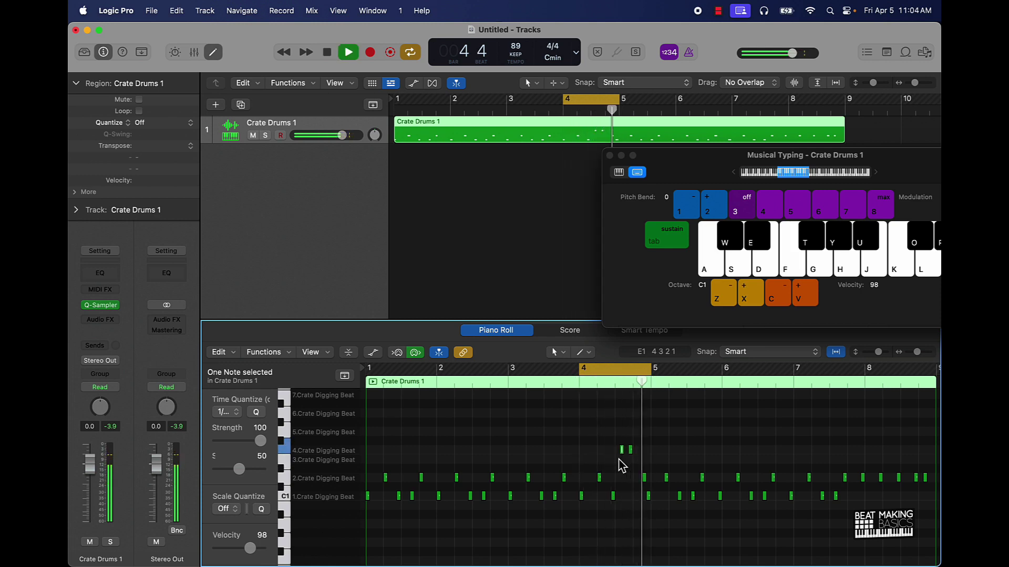
{"action": "key", "text": "space"}
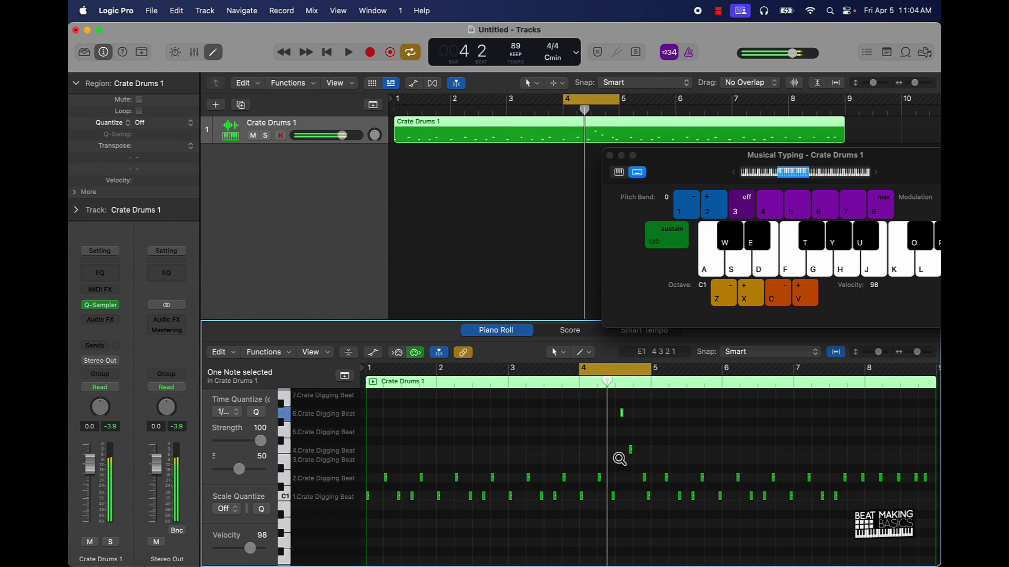
{"action": "key", "text": "space"}
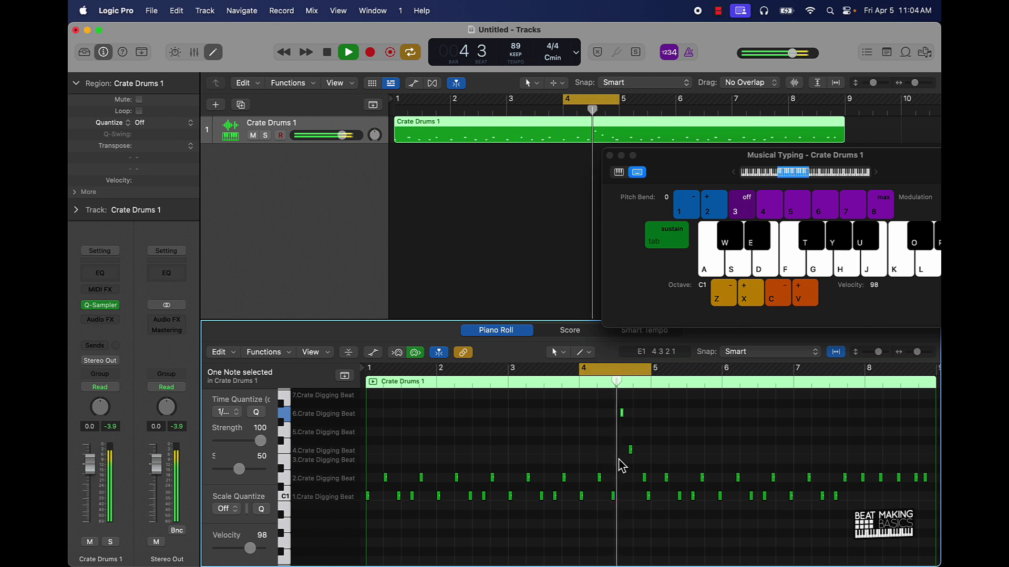
{"action": "key", "text": "h"}
{"action": "key", "text": "f"}
{"action": "key", "text": "s"}
{"action": "key", "text": "a"}
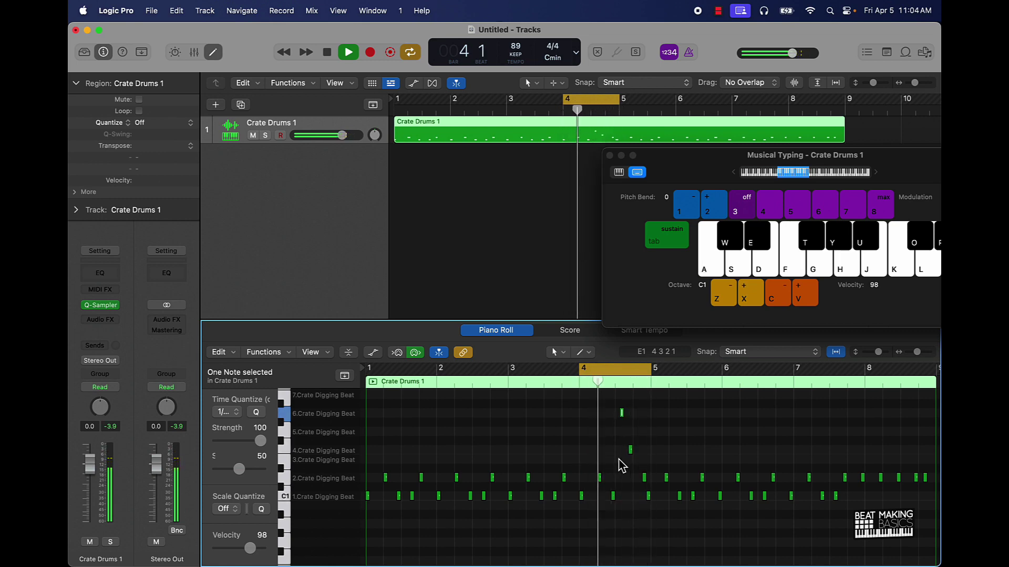
Step: Move the last D1 note in bar 4 up to slice 5 (G1) and play the bar 4 loop
{"action": "key", "text": "f"}
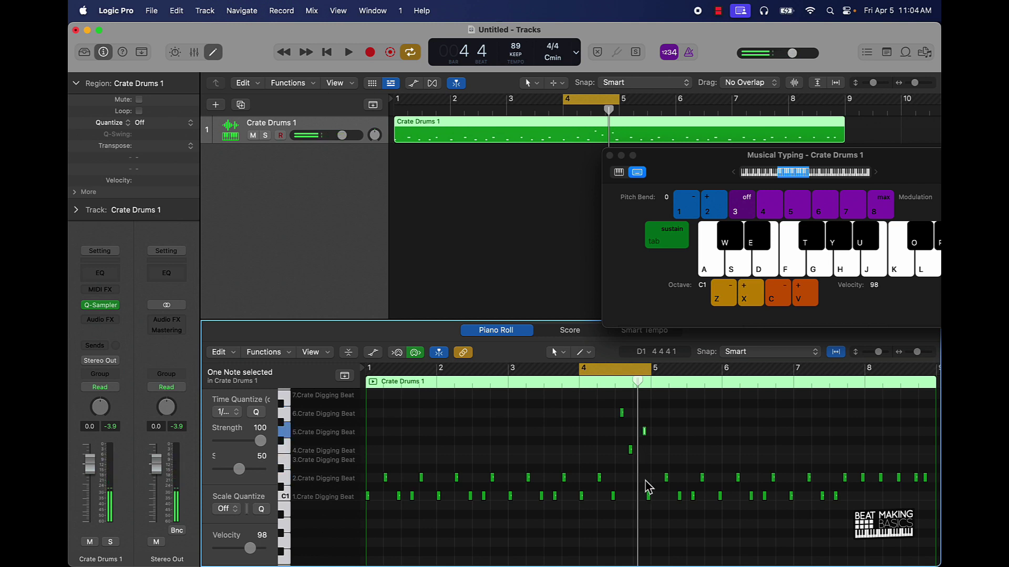
{"action": "key", "text": "space"}
{"action": "key", "text": "s"}
{"action": "key", "text": "a"}
{"action": "key", "text": "f"}
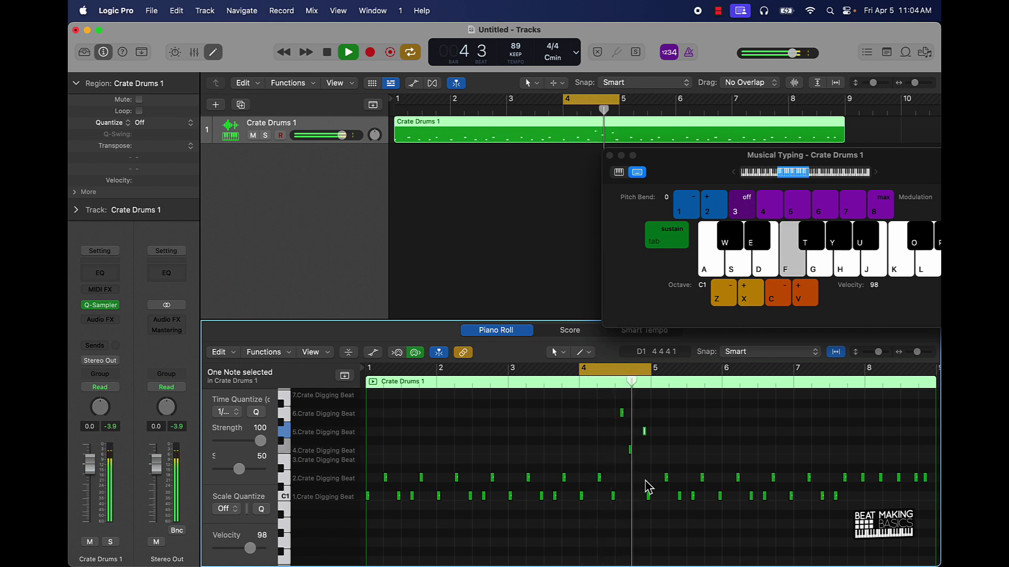
{"action": "key", "text": "g"}
{"action": "key", "text": "s"}
{"action": "key", "text": "a"}
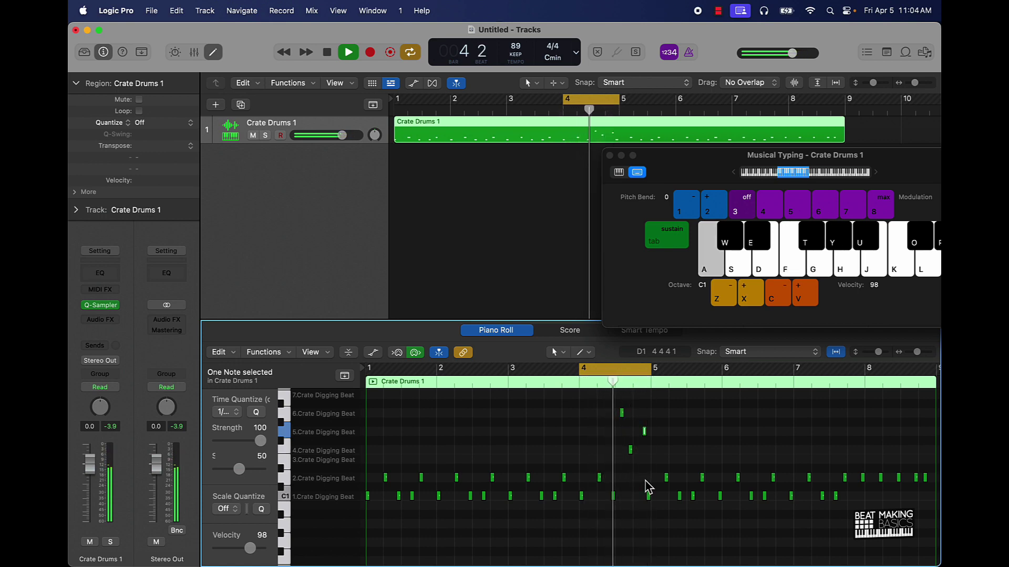
{"action": "key", "text": "a"}
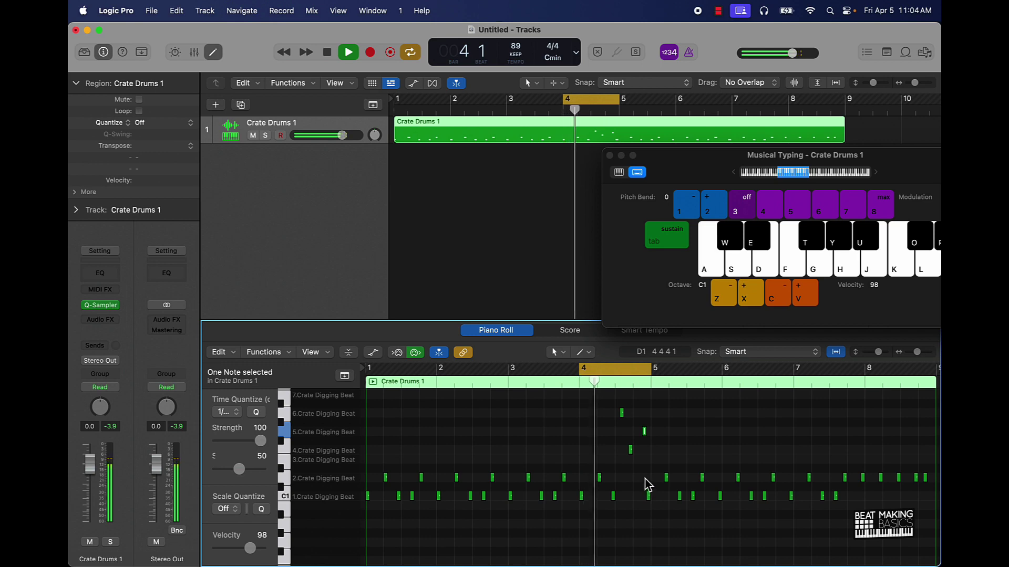
{"action": "key", "text": "s"}
{"action": "key", "text": "a"}
{"action": "key", "text": "h"}
{"action": "key", "text": "a"}
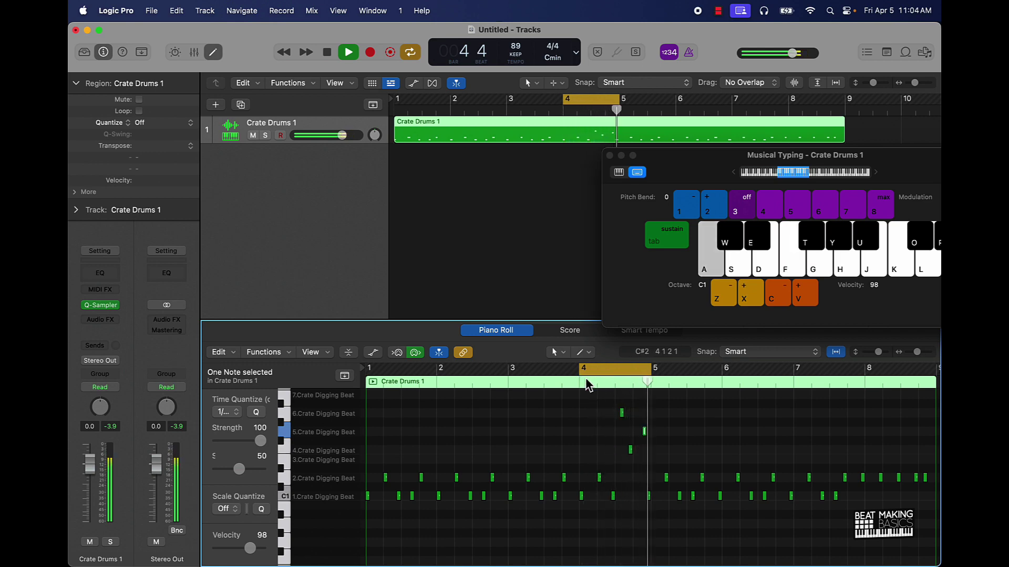
{"action": "key", "text": "space"}
Step: Extend the cycle range to bars 1 through 4 and play the loop from bar 1
{"action": "left_click", "coordinate": [588, 374]}
{"action": "left_click_drag", "start_coordinate": [587, 373], "coordinate": [328, 380]}
{"action": "key", "text": "space"}
{"action": "key", "text": "a"}
{"action": "key", "text": "s"}
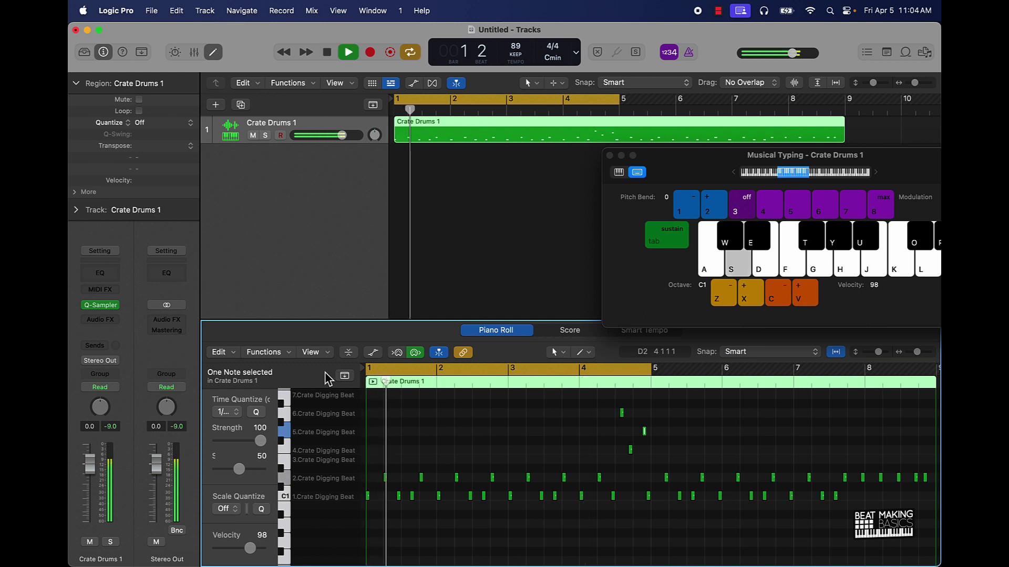
{"action": "key", "text": "a"}
{"action": "key", "text": "a"}
{"action": "key", "text": "a"}
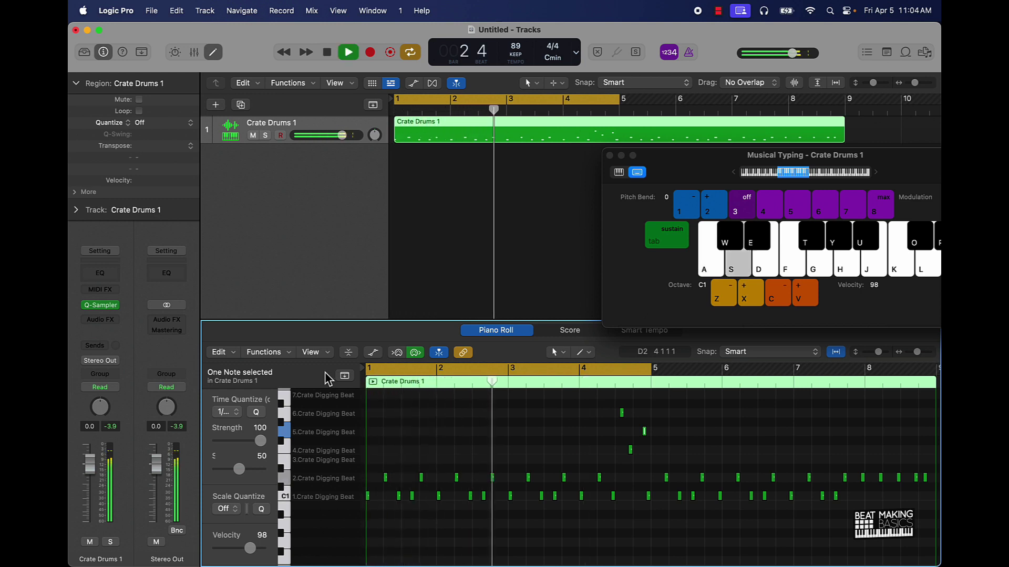
{"action": "key", "text": "a"}
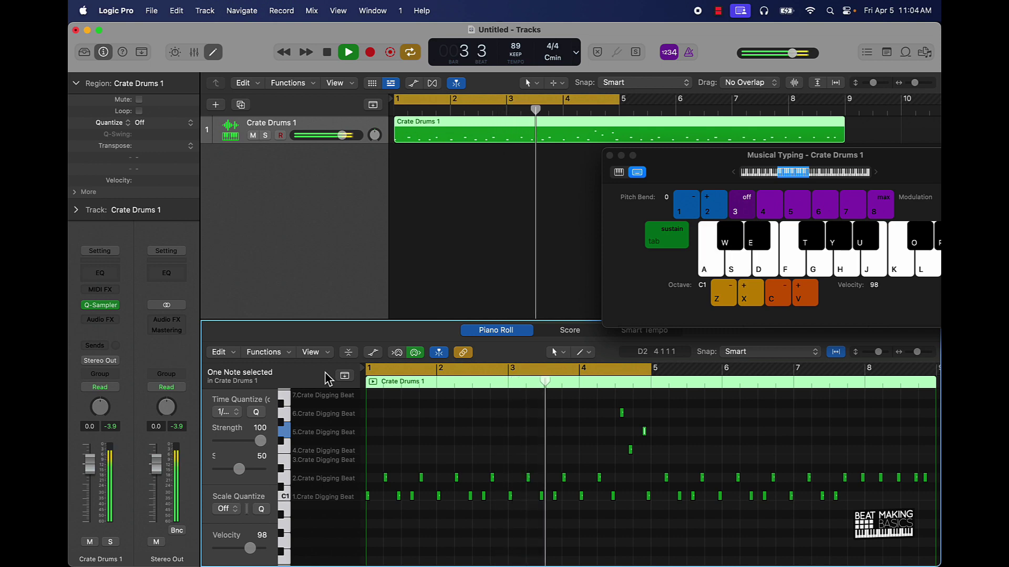
{"action": "key", "text": "s"}
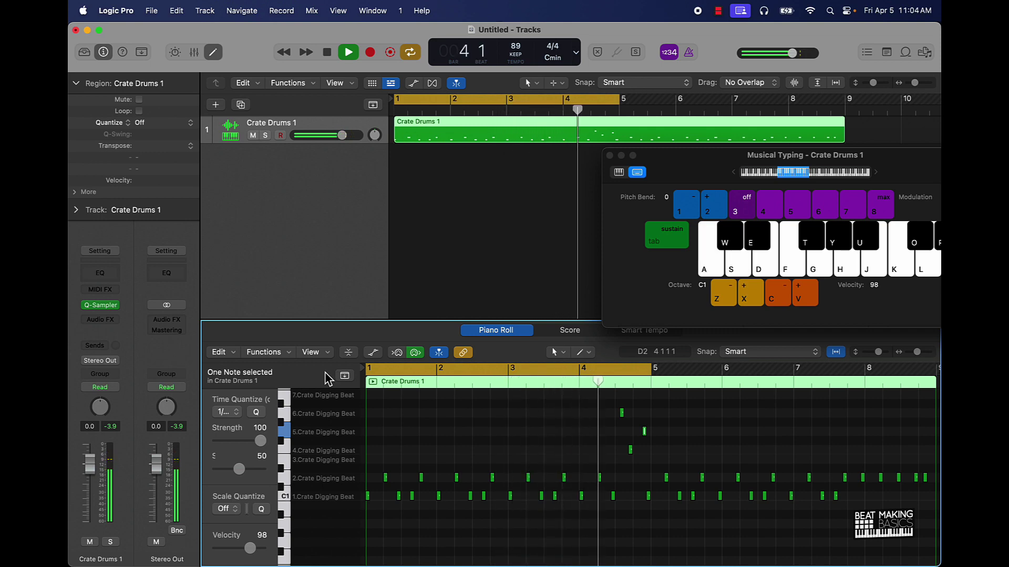
{"action": "key", "text": "f"}
{"action": "key", "text": "g"}
{"action": "key", "text": "a"}
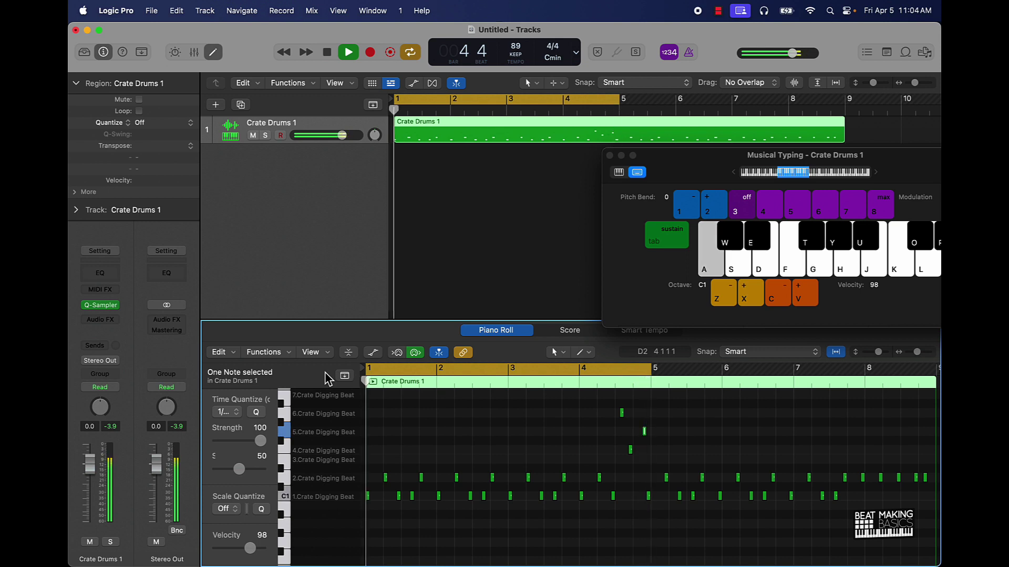
{"action": "key", "text": "s"}
{"action": "key", "text": "a"}
{"action": "key", "text": "a"}
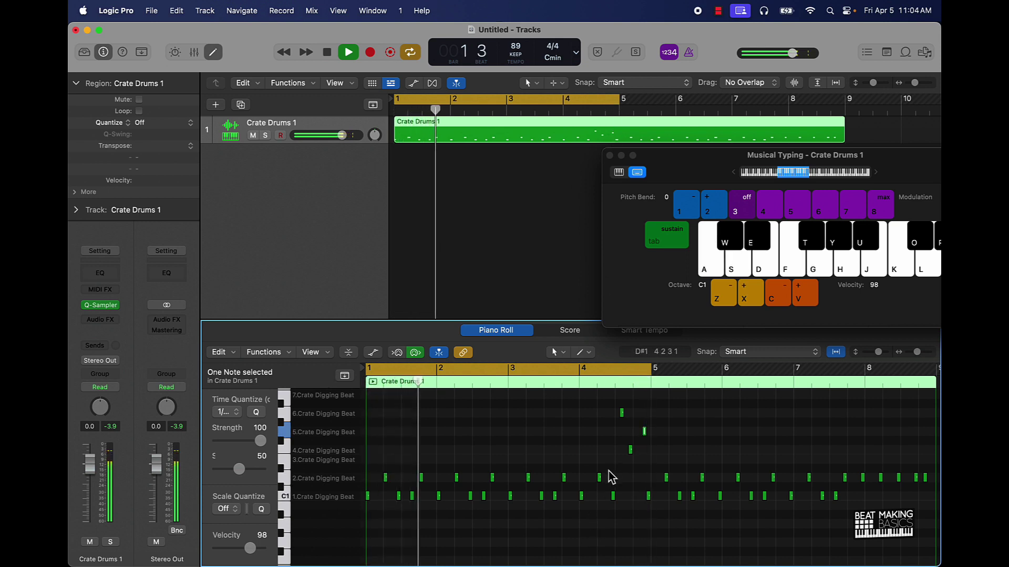
{"action": "key", "text": "a"}
{"action": "key", "text": "space"}
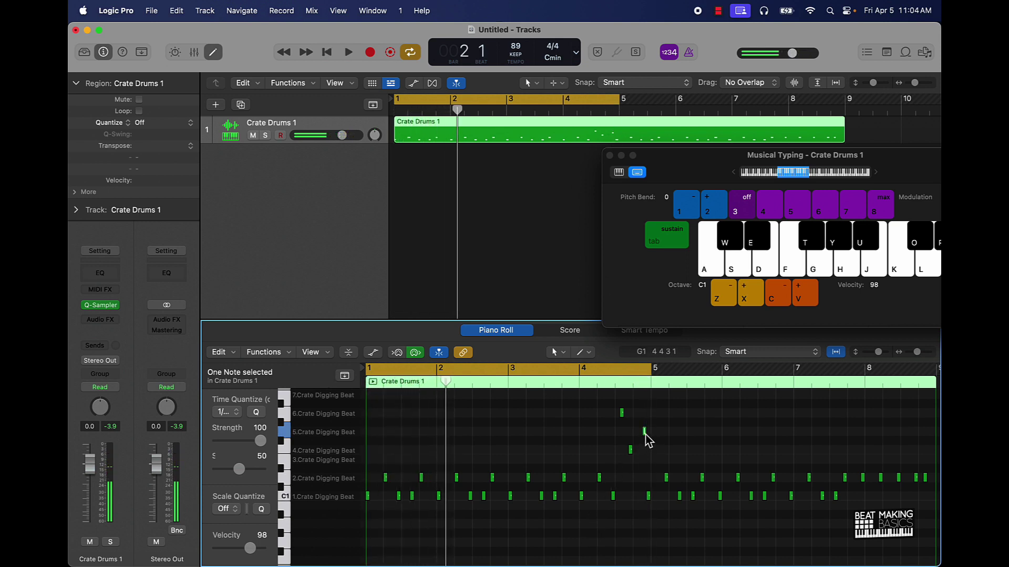
Step: Shift the G1 note in bar 4 earlier to just after the F1 note, mute the C1 note before bar 5, and replay from bar 4
{"action": "left_click_drag", "start_coordinate": [645, 434], "coordinate": [635, 434]}
{"action": "key", "text": "a"}
{"action": "key", "text": "space"}
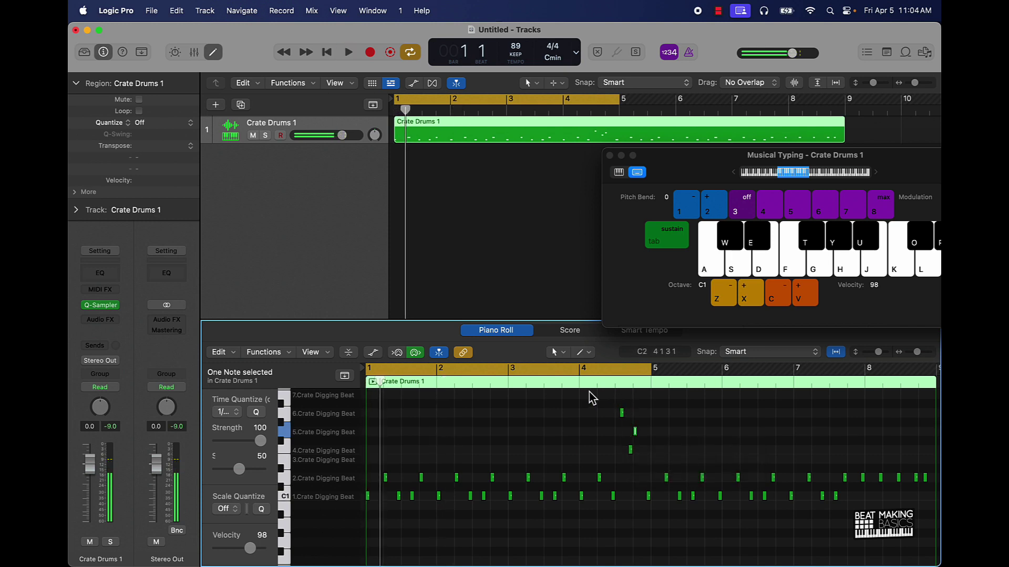
{"action": "double_click", "coordinate": [589, 392]}
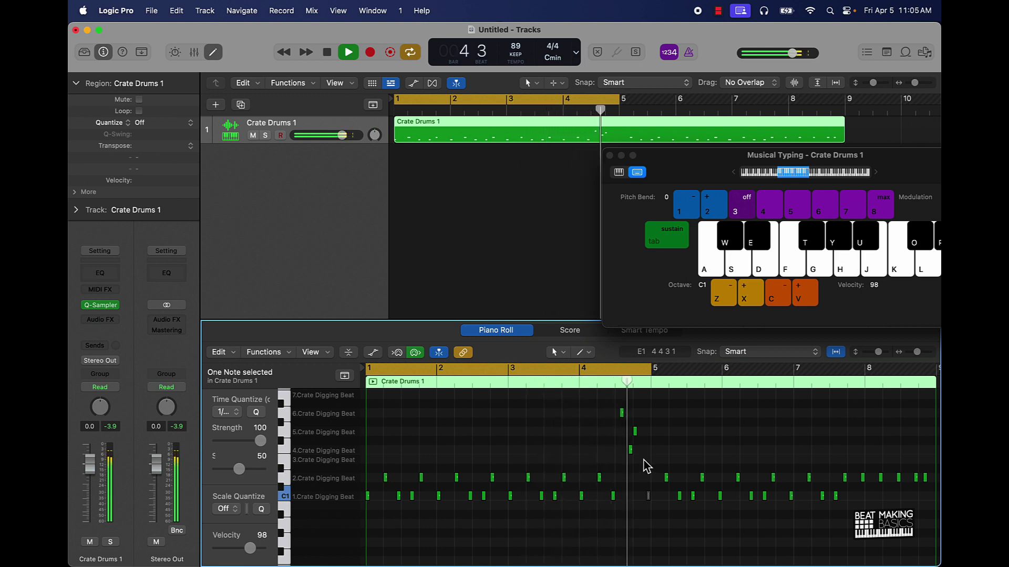
Step: Move the G1 note in bar 4 down to slice 2 (D1) and replay from bar 4
{"action": "key", "text": "space"}
{"action": "left_click", "coordinate": [631, 436]}
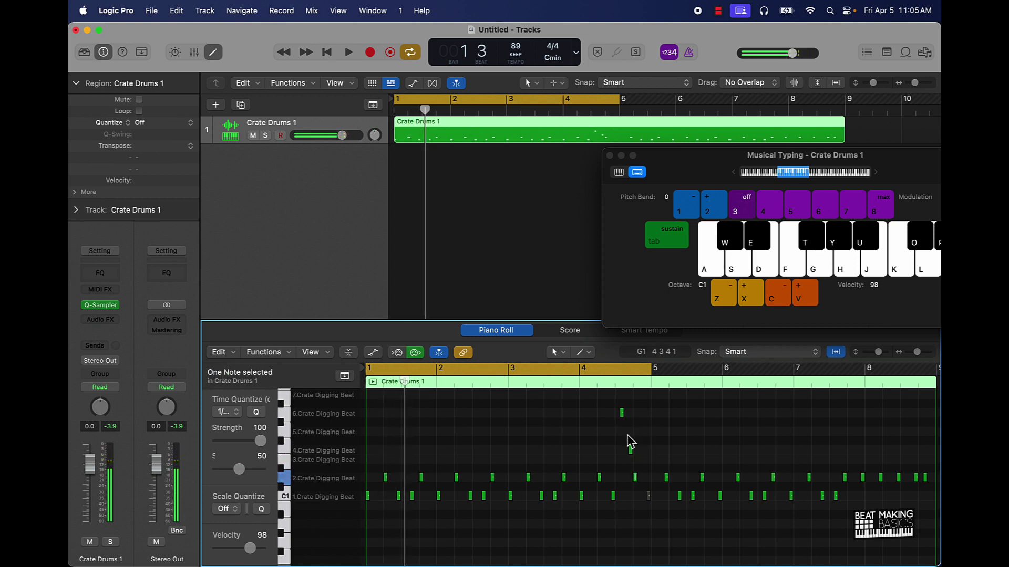
{"action": "left_click", "coordinate": [580, 386]}
{"action": "key", "text": "space"}
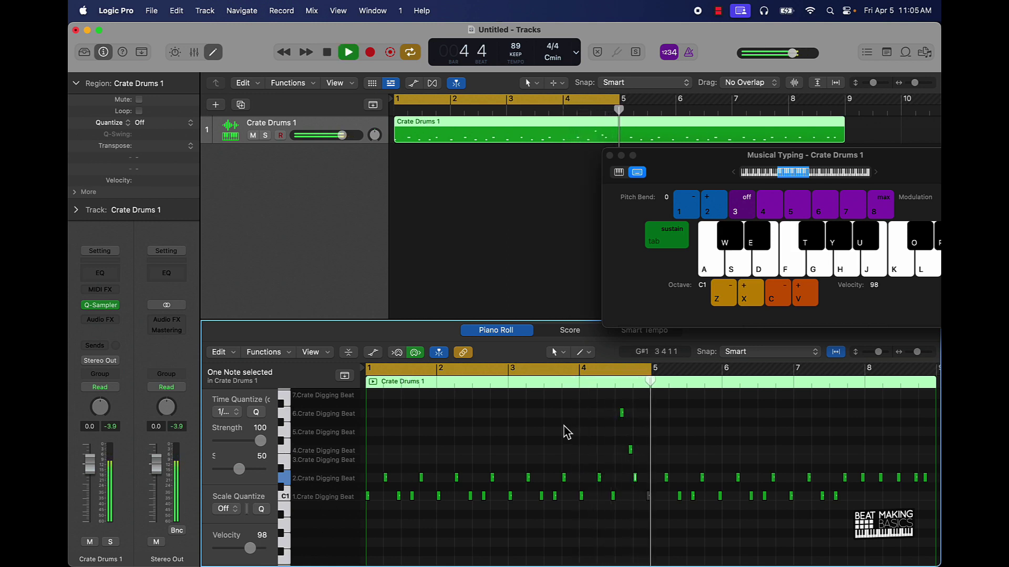
Step: With bars 5 to 8 cycled, replace the muted C1 note just before bar 5 with a C1 note at the bar's start and audition it
{"action": "key", "text": "space"}
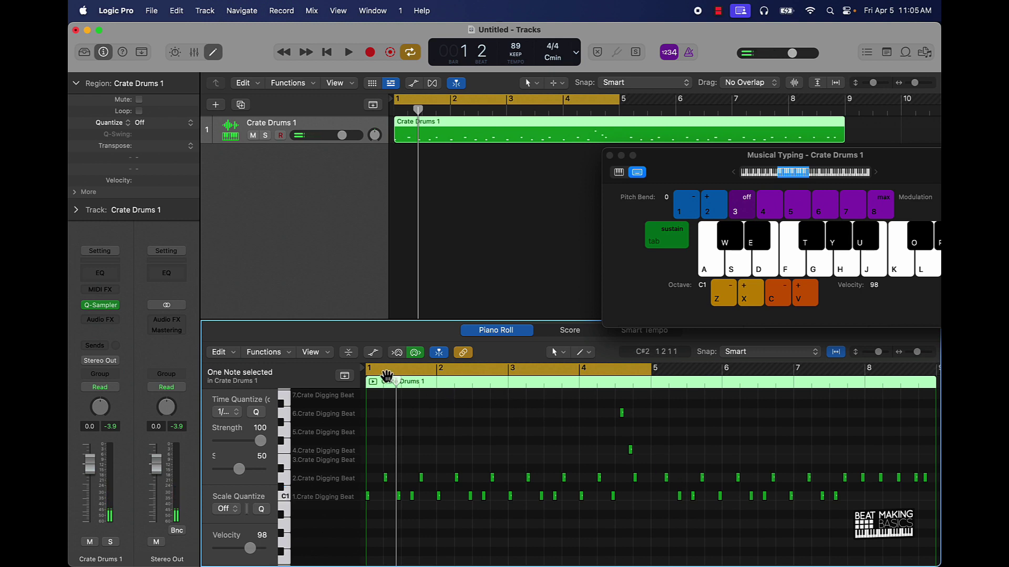
{"action": "left_click_drag", "start_coordinate": [386, 373], "coordinate": [680, 420]}
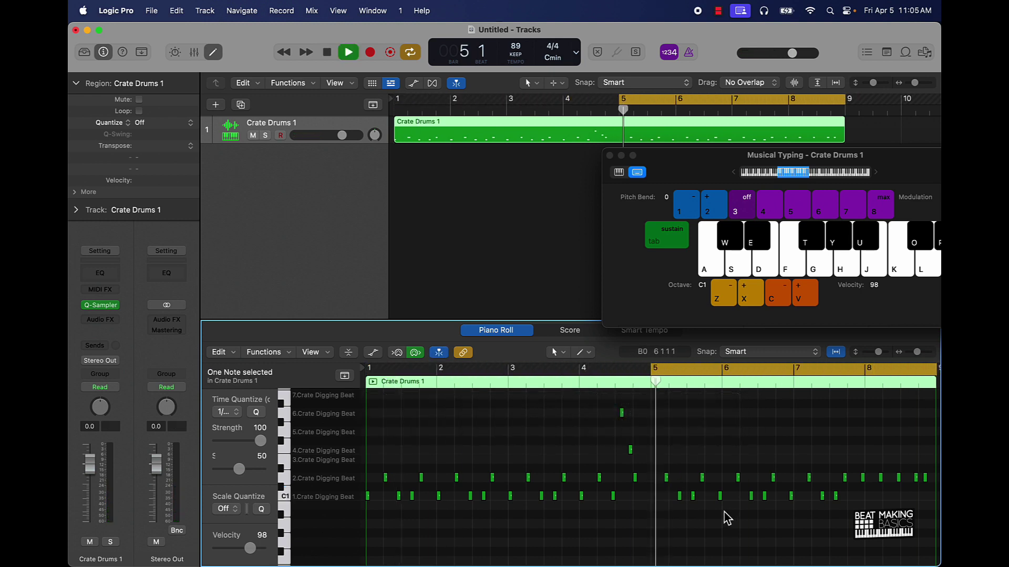
{"action": "left_click", "coordinate": [653, 496]}
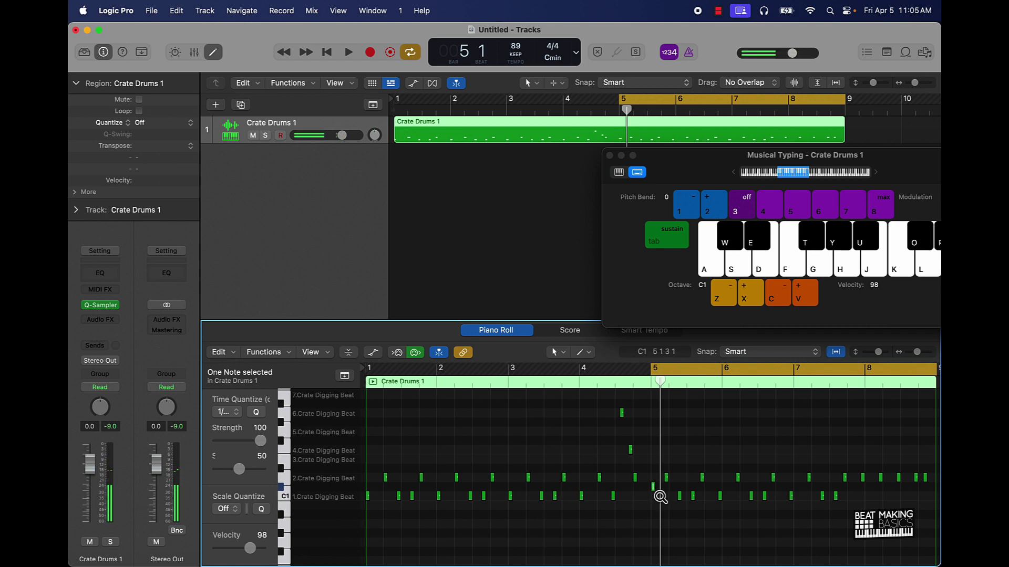
{"action": "key", "text": "space"}
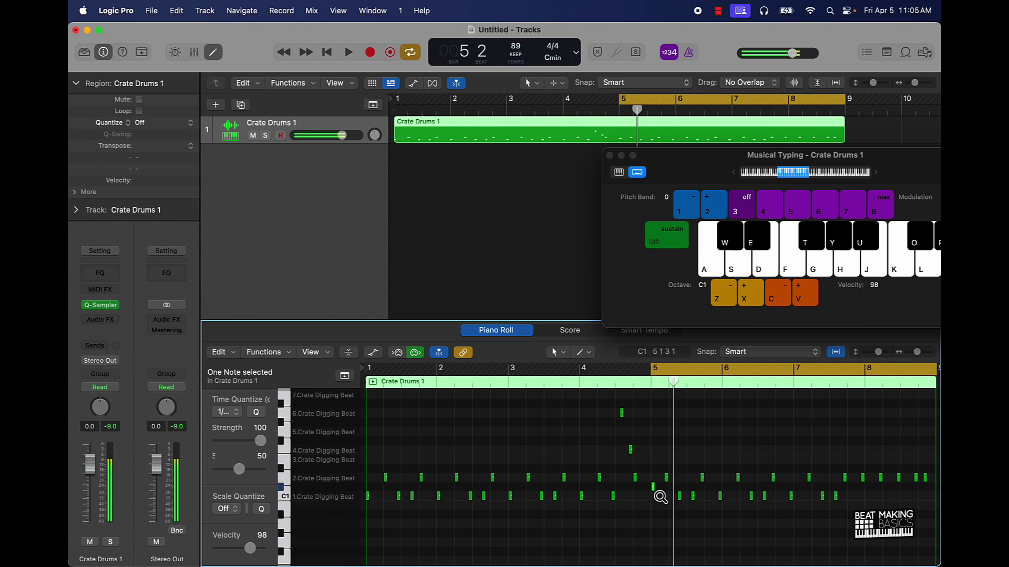
{"action": "key", "text": "space"}
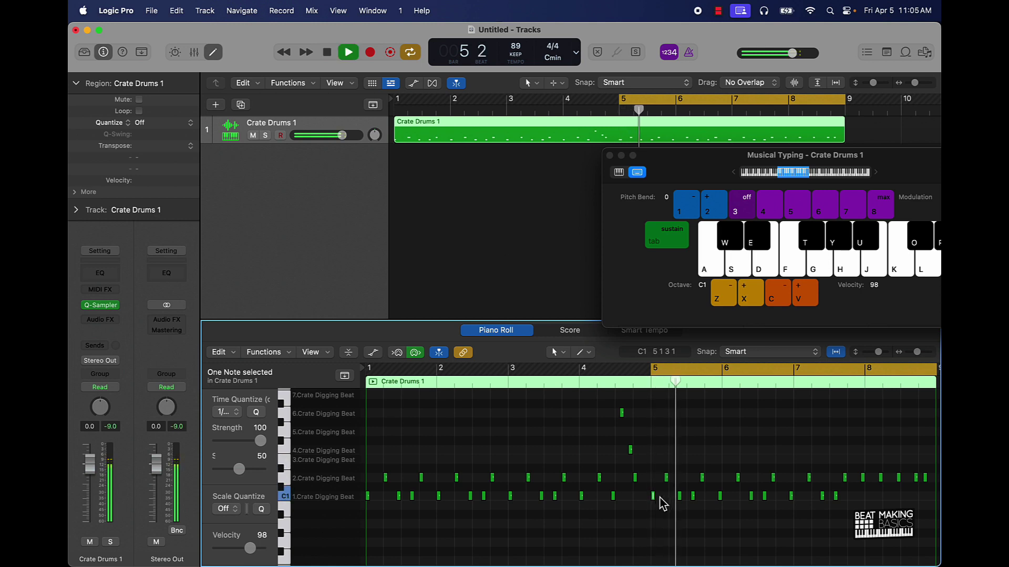
{"action": "key", "text": "space"}
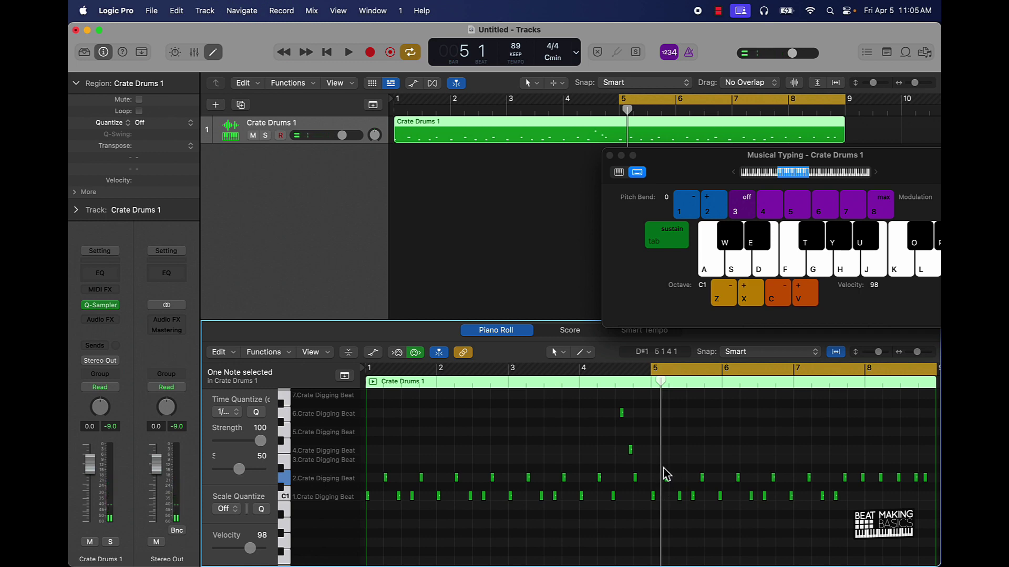
Step: Select all notes in bars 5 to 8 and apply the time quantize to them
{"action": "left_click_drag", "start_coordinate": [657, 475], "coordinate": [935, 500]}
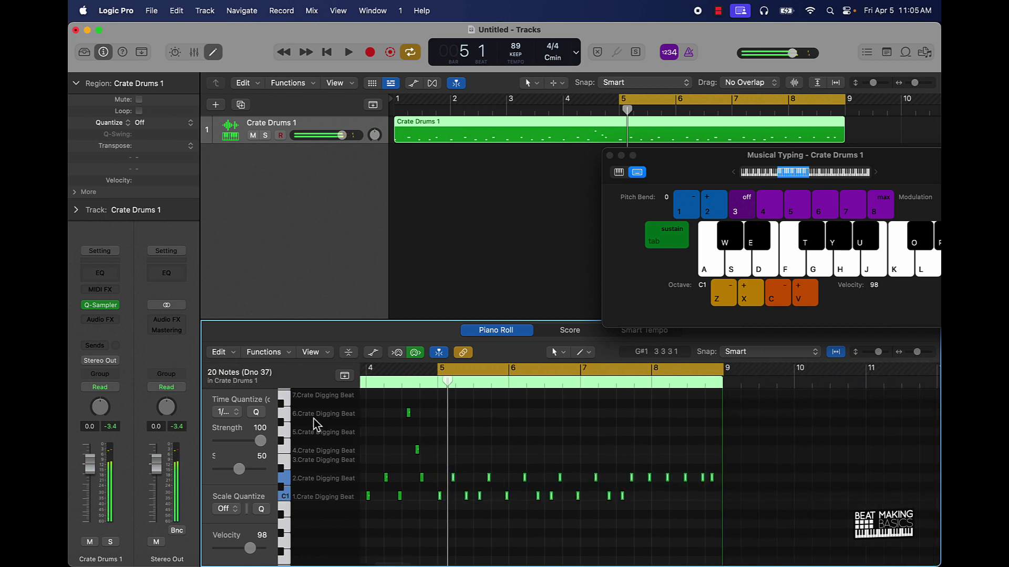
{"action": "left_click", "coordinate": [261, 419]}
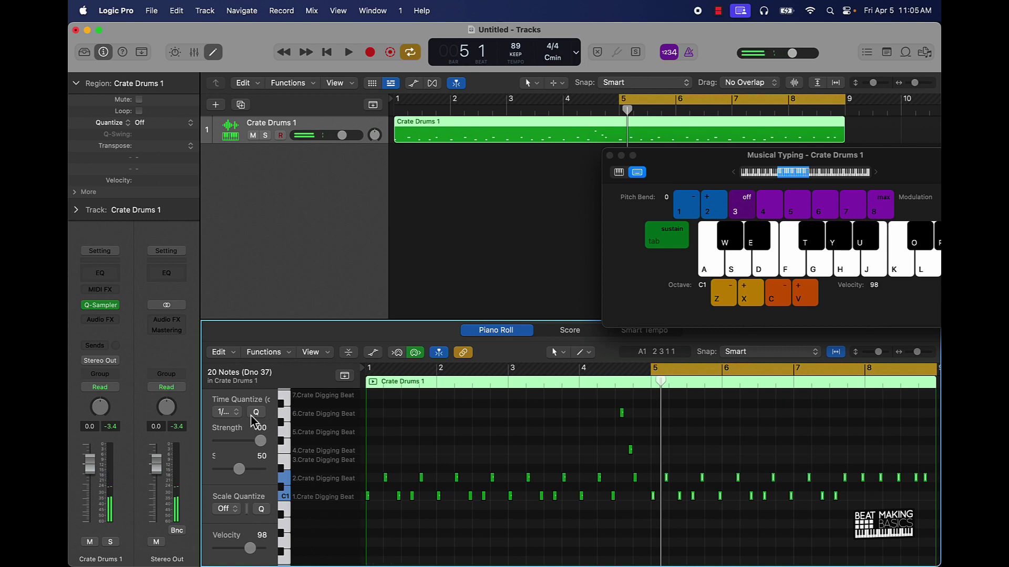
Step: Try a 1/8 Swing A time quantize on the selected notes in bars 5 to 8
{"action": "left_click", "coordinate": [232, 412]}
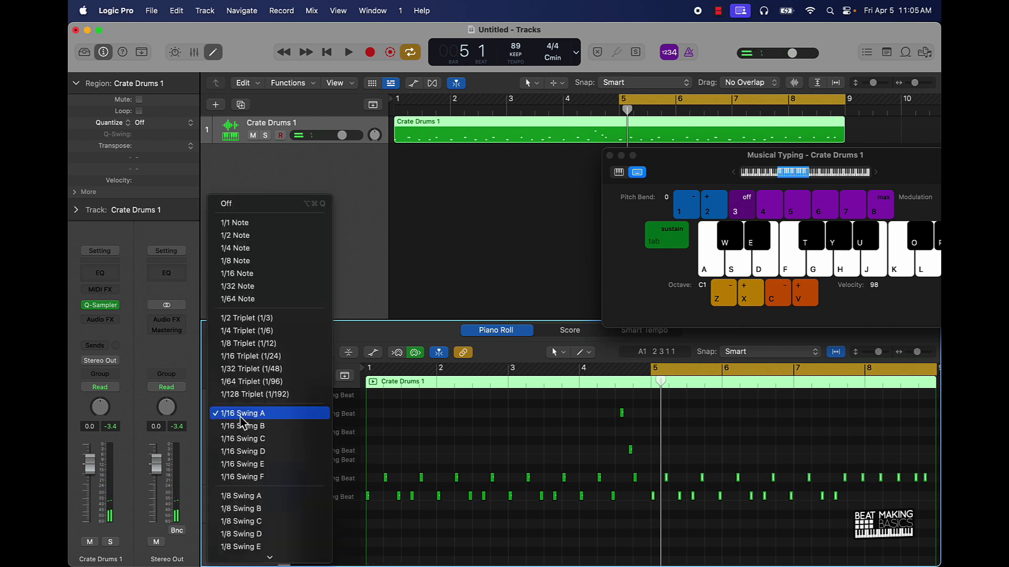
{"action": "left_click", "coordinate": [250, 498]}
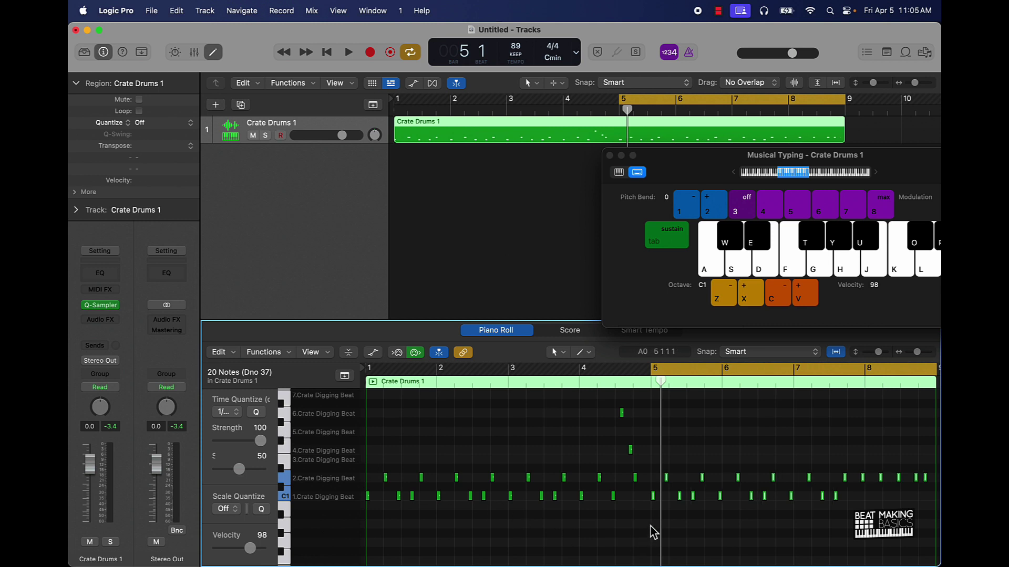
Step: Delete all the notes in bars 5 to 8
{"action": "left_click_drag", "start_coordinate": [653, 468], "coordinate": [931, 509]}
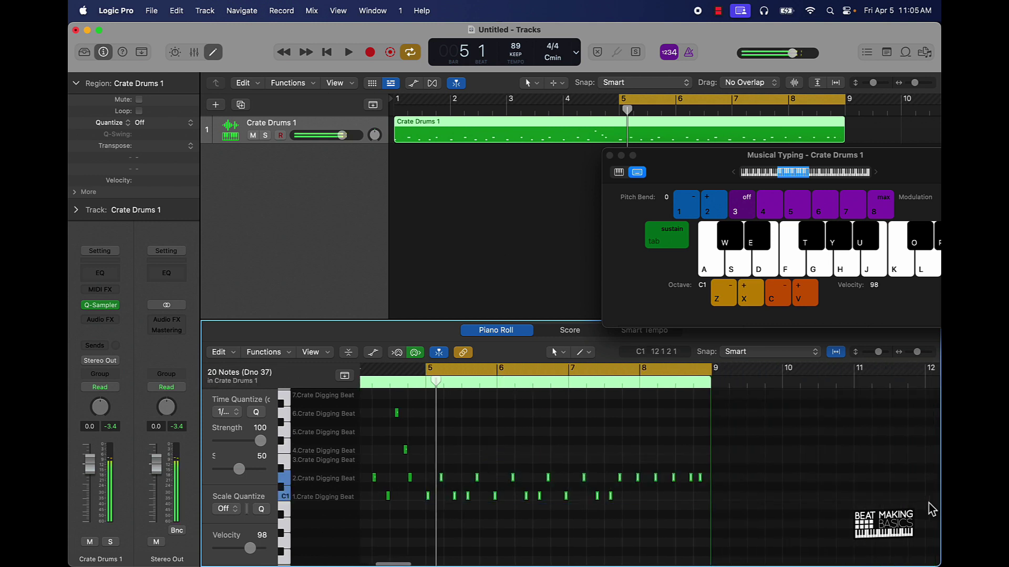
{"action": "key", "text": "Delete"}
{"action": "scroll", "coordinate": [408, 473], "scroll_direction": "left", "scroll_amount": 5}
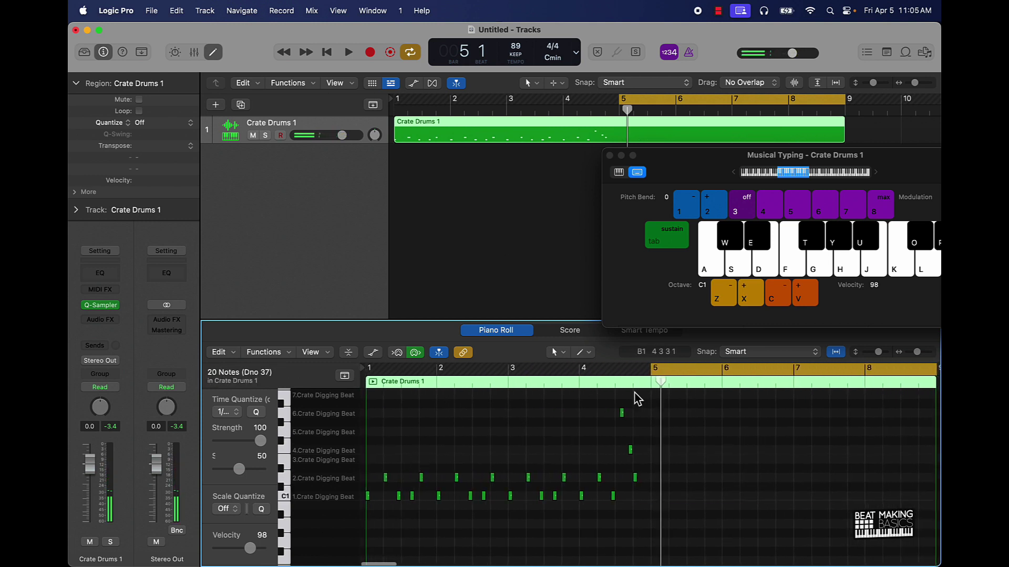
Step: Copy all the notes from bars 1 to 4 and paste them at bar 5
{"action": "left_click_drag", "start_coordinate": [726, 408], "coordinate": [369, 558]}
{"action": "scroll", "coordinate": [420, 463], "scroll_direction": "up", "scroll_amount": 2}
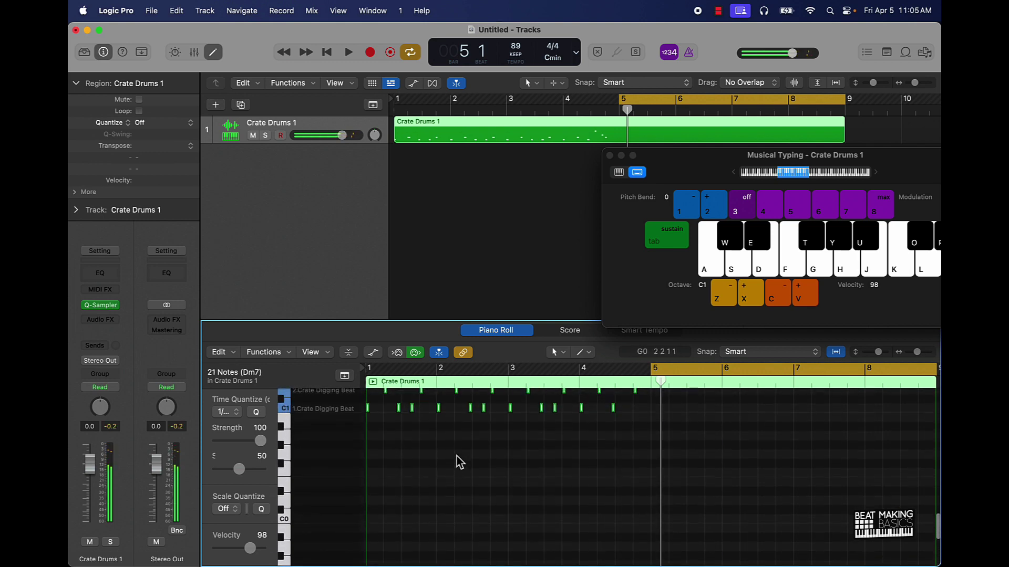
{"action": "scroll", "coordinate": [459, 461], "scroll_direction": "up", "scroll_amount": 1}
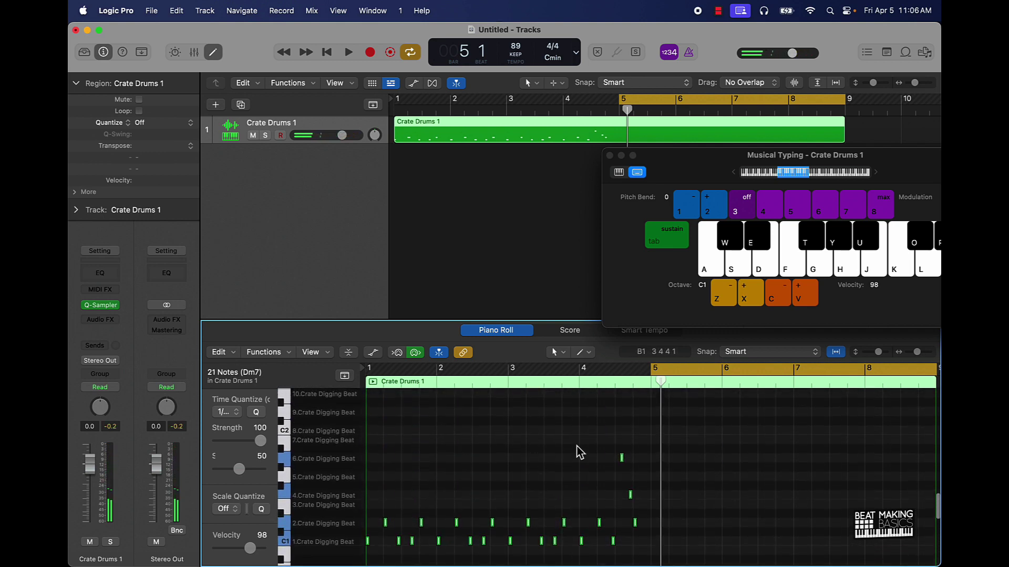
{"action": "key", "text": "super+v"}
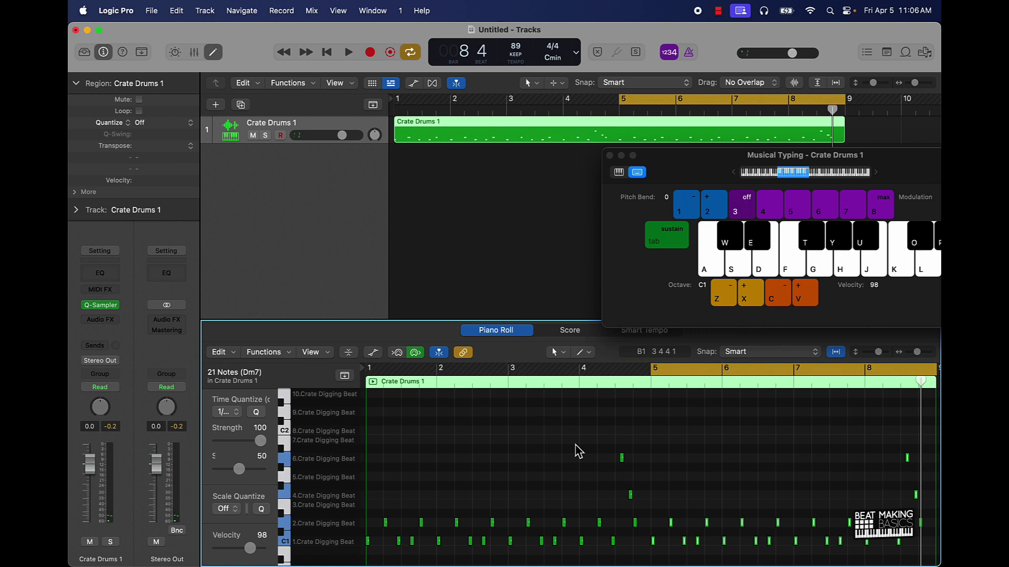
Step: Move the D1 note on beat 2 of bar 8 up to slice 8 (C2) and replay the end of the pattern
{"action": "scroll", "coordinate": [620, 462], "scroll_direction": "right", "scroll_amount": 10}
{"action": "left_click", "coordinate": [514, 495]}
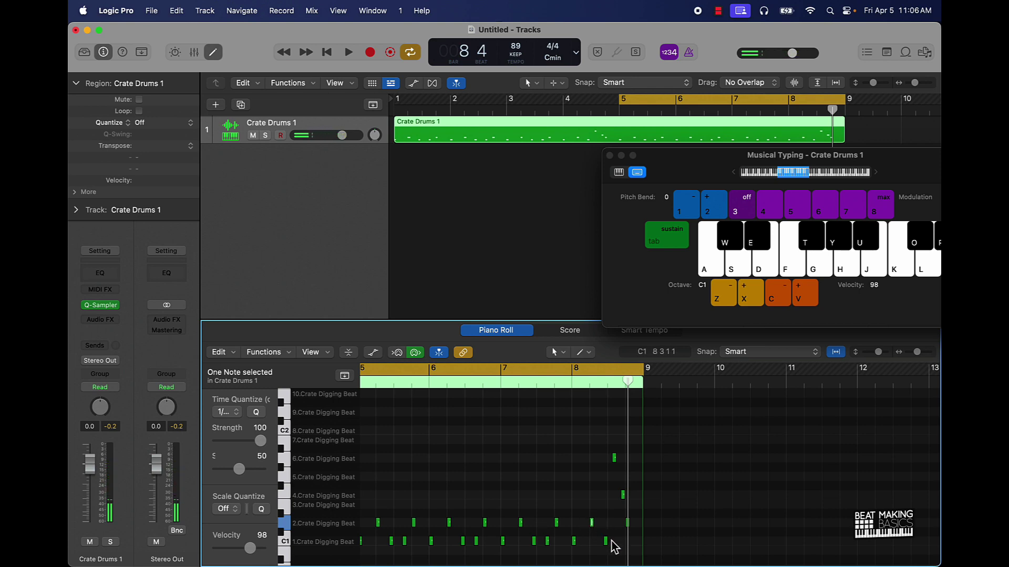
{"action": "left_click", "coordinate": [597, 526], "text": "ctrl+alt"}
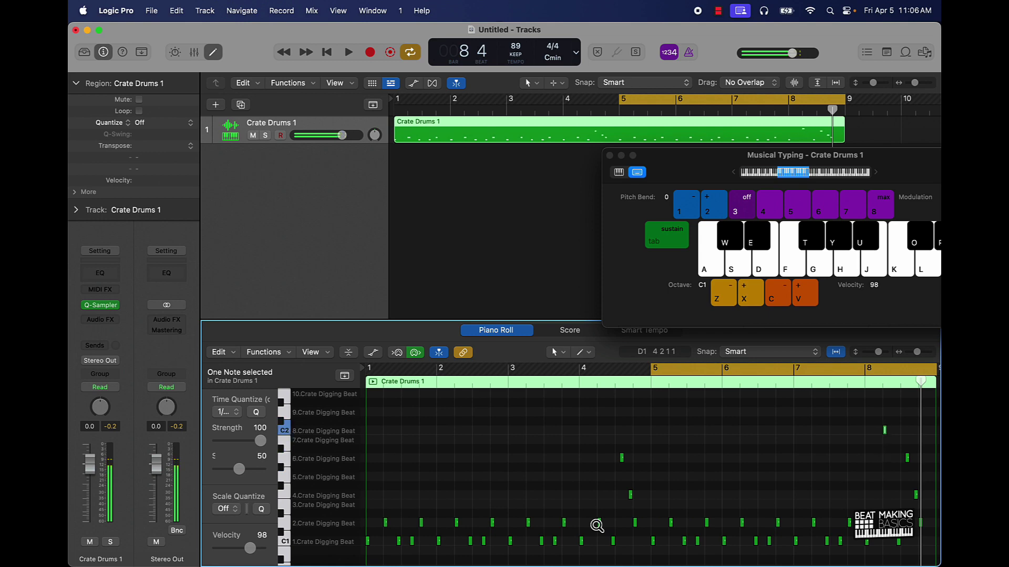
{"action": "left_click", "coordinate": [805, 384]}
{"action": "key", "text": "space"}
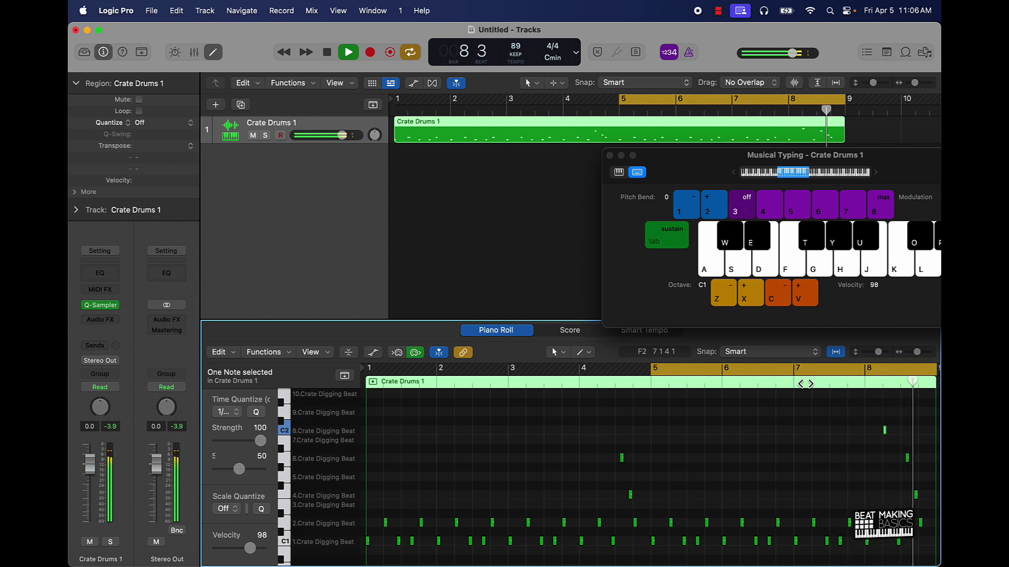
{"action": "key", "text": "space"}
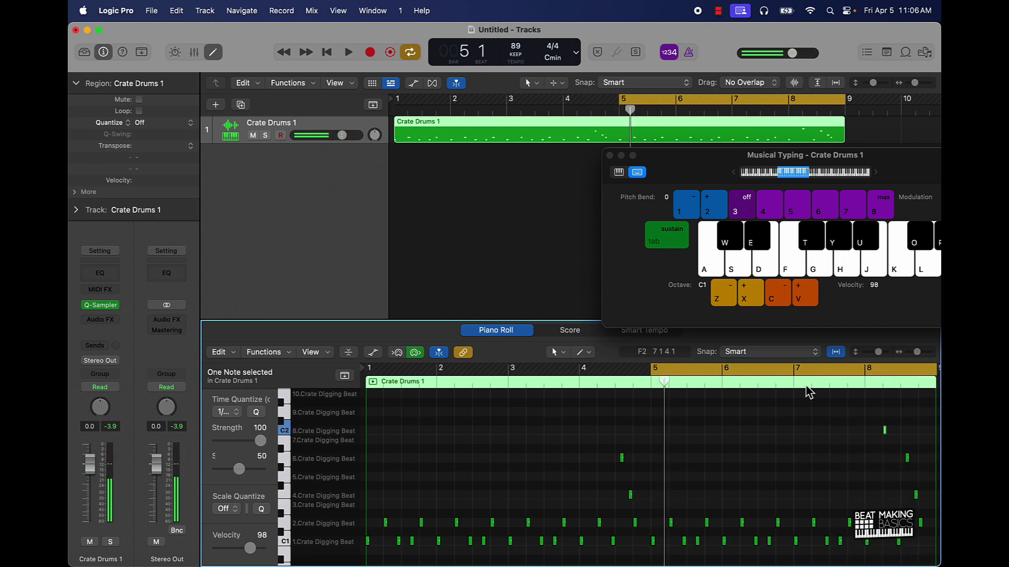
Step: Move the last D1 note in bar 8 up to slice 12 (G2) and audition the change
{"action": "left_click", "coordinate": [863, 458]}
{"action": "scroll", "coordinate": [864, 458], "scroll_direction": "right", "scroll_amount": 5}
{"action": "scroll", "coordinate": [865, 459], "scroll_direction": "right", "scroll_amount": 2}
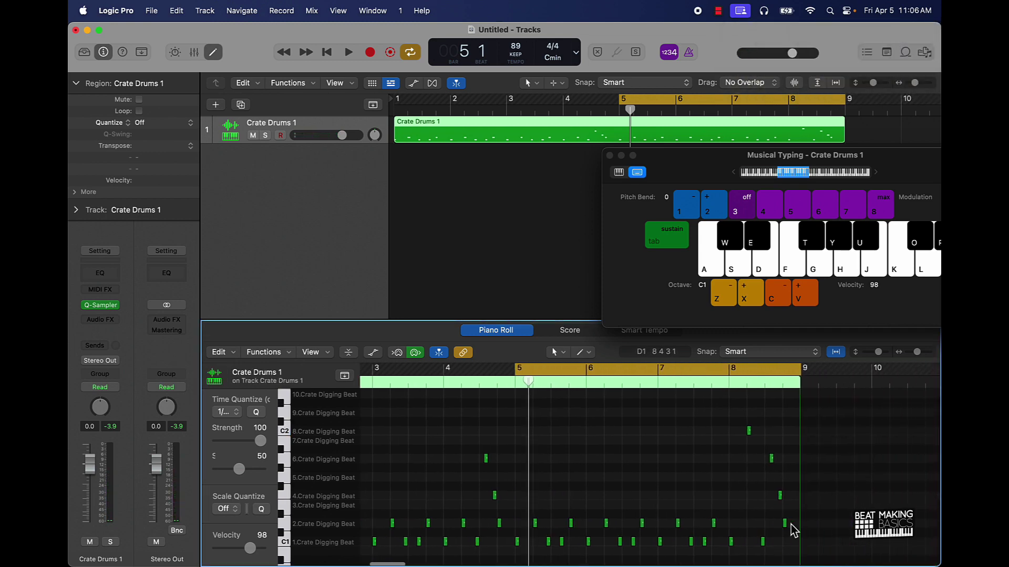
{"action": "left_click", "coordinate": [785, 523]}
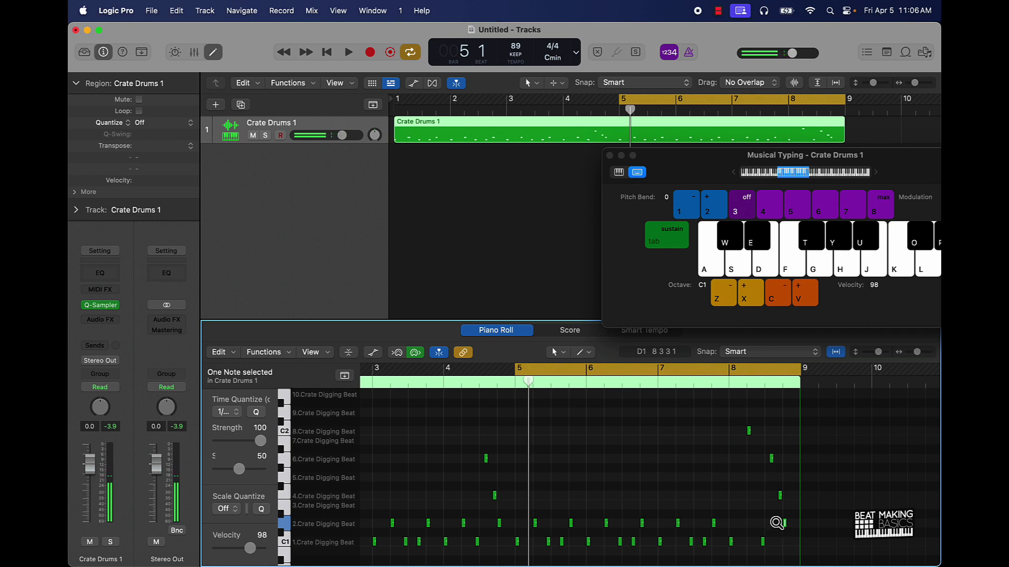
{"action": "left_click", "coordinate": [777, 522], "text": "ctrl+alt"}
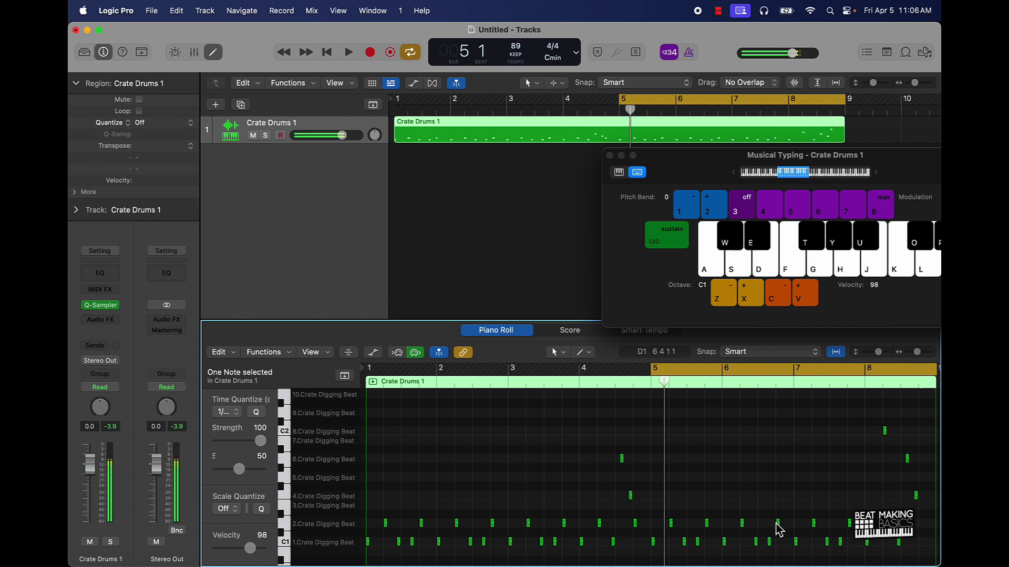
{"action": "scroll", "coordinate": [777, 528], "scroll_direction": "up", "scroll_amount": 3}
{"action": "scroll", "coordinate": [777, 528], "scroll_direction": "left", "scroll_amount": 2}
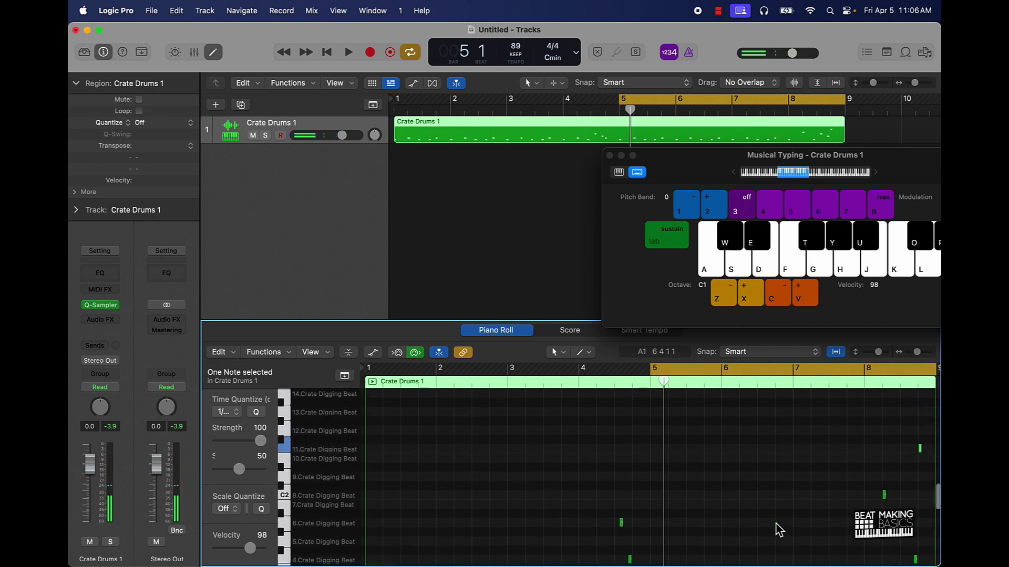
{"action": "scroll", "coordinate": [777, 523], "scroll_direction": "left", "scroll_amount": 2}
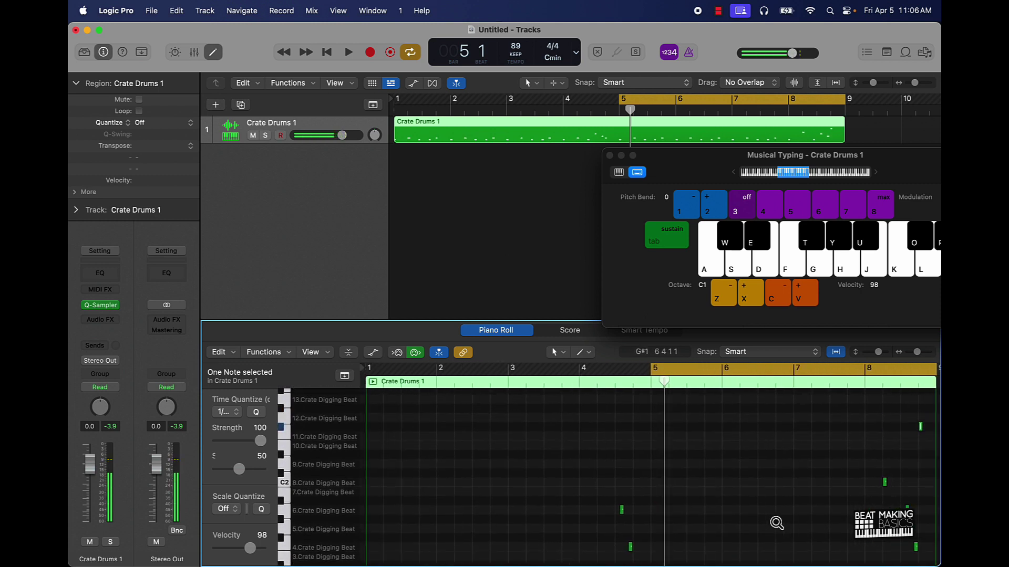
{"action": "key", "text": "space"}
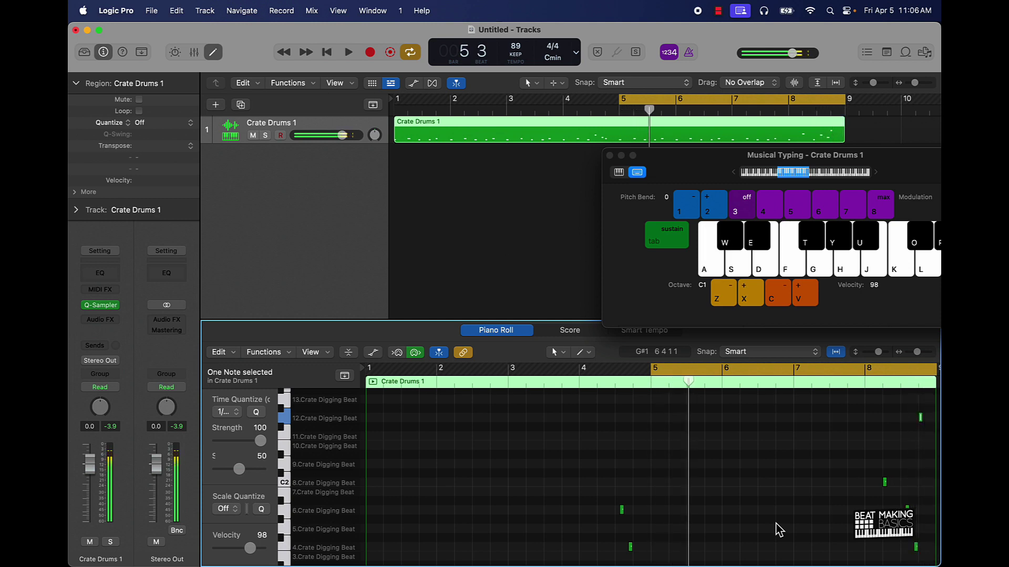
Step: Add another note just after the slice 12 note in bar 8, raise it to slice 13, and replay the section
{"action": "left_click", "coordinate": [786, 521], "text": "ctrl+alt"}
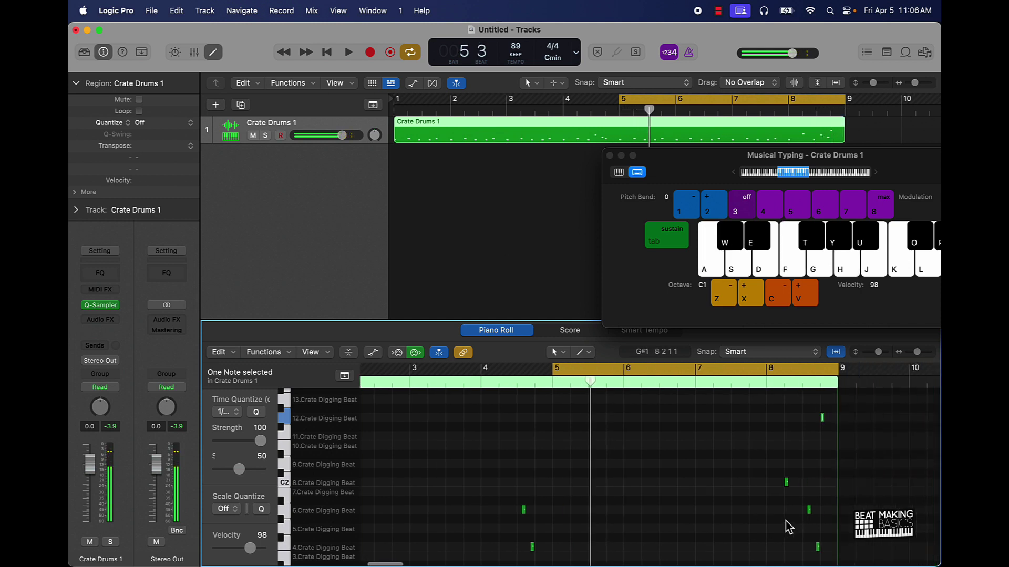
{"action": "left_click", "coordinate": [795, 439], "text": "ctrl+alt"}
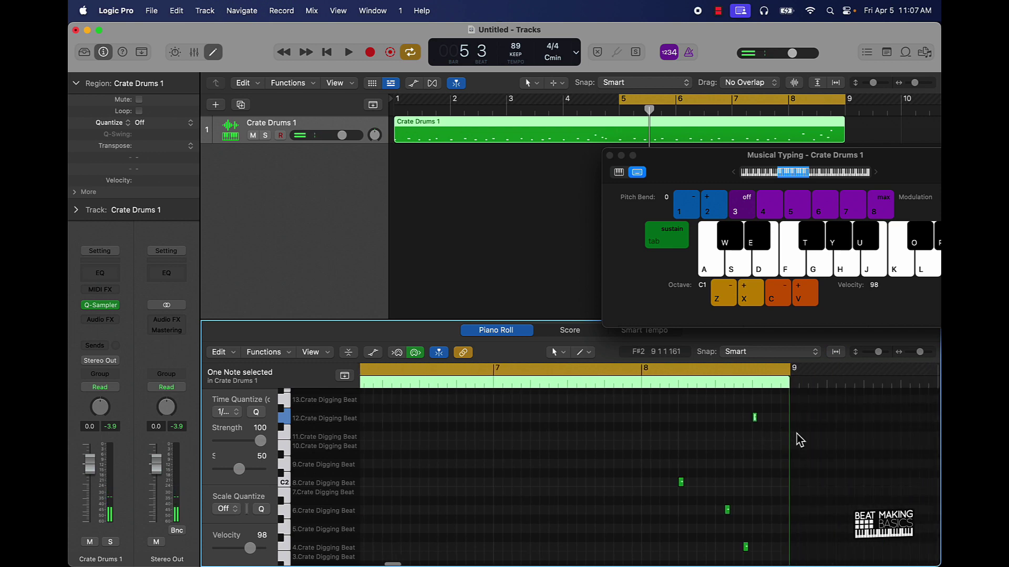
{"action": "left_click", "coordinate": [773, 419]}
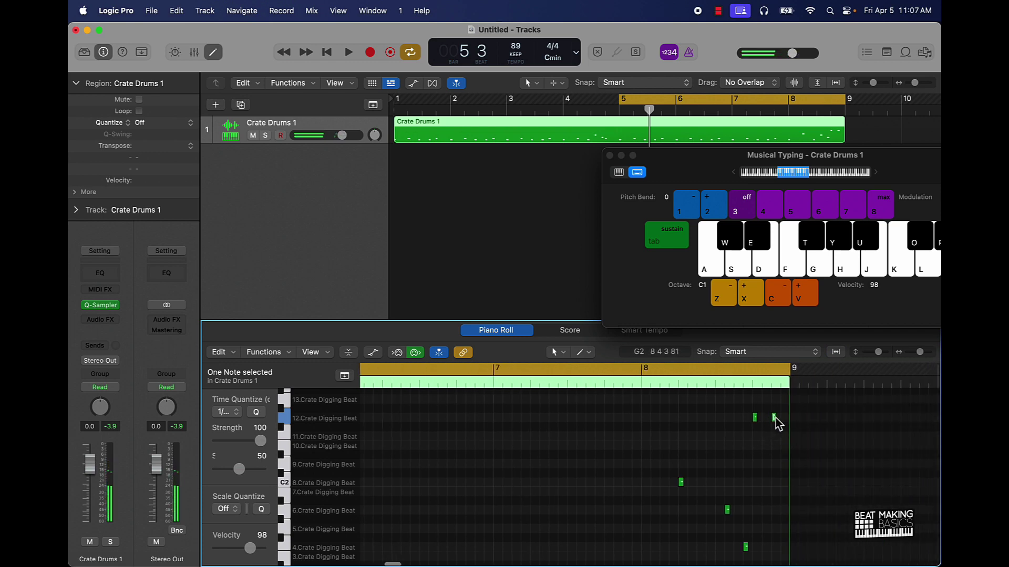
{"action": "key", "text": "alt+Up"}
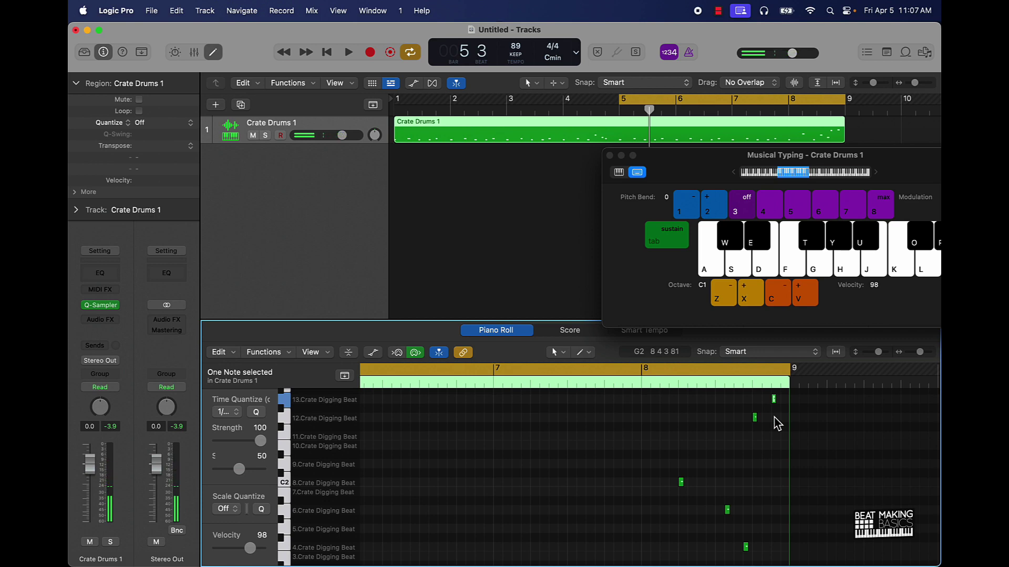
{"action": "double_click", "coordinate": [691, 383]}
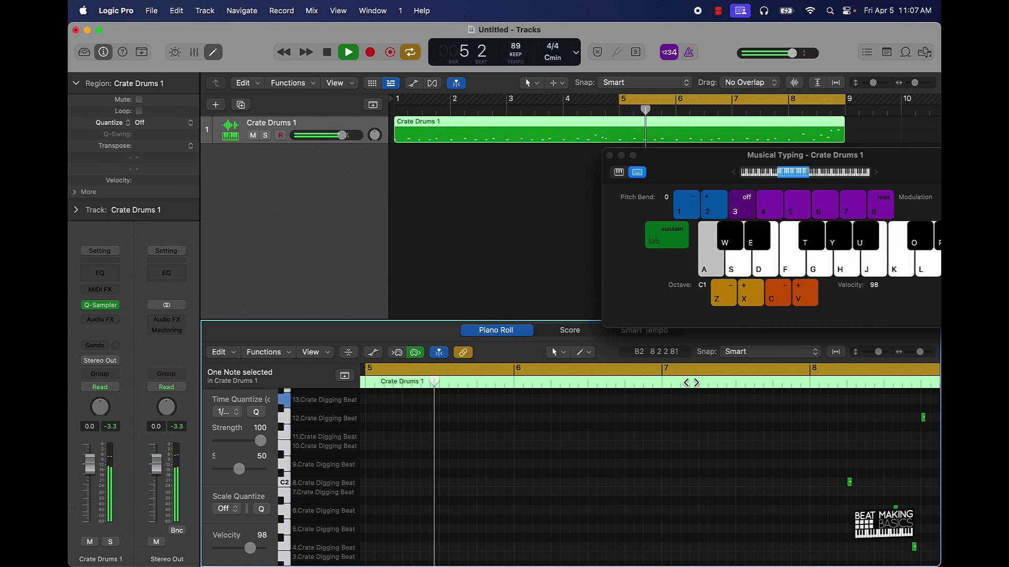
{"action": "key", "text": "space"}
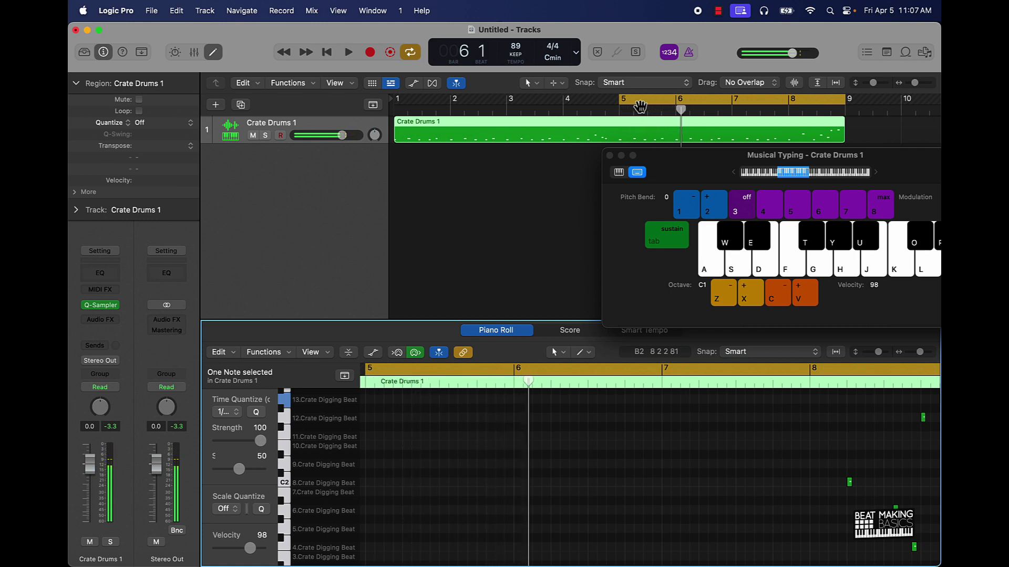
Step: Set the cycle range to bars 1 to 8 and play the beat from bar 1
{"action": "left_click_drag", "start_coordinate": [396, 102], "coordinate": [848, 100]}
{"action": "key", "text": "space"}
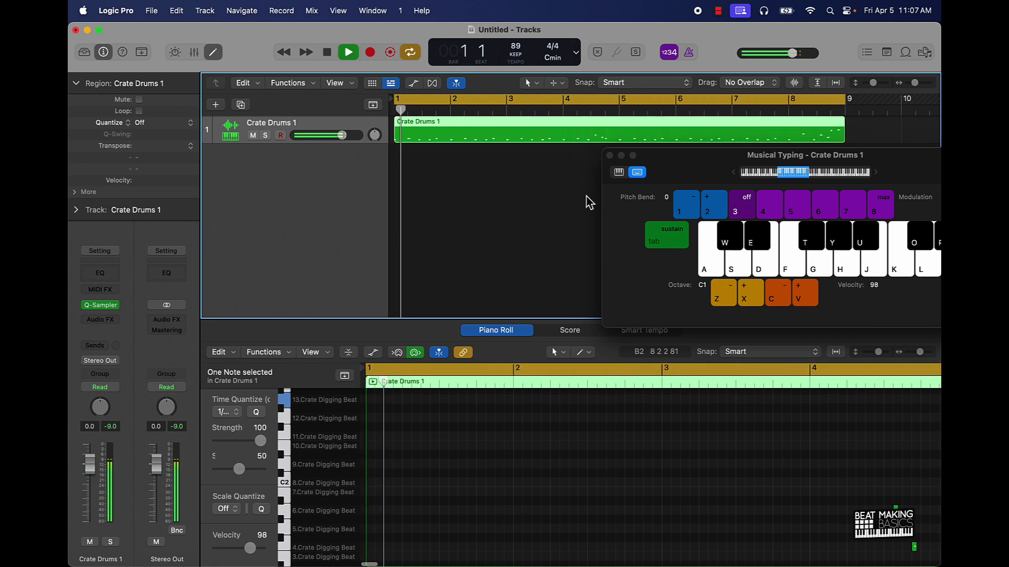
Step: Move the Musical Typing keyboard clear of the region, close the Piano Roll editor and deselect the region
{"action": "left_click_drag", "start_coordinate": [665, 169], "coordinate": [482, 188]}
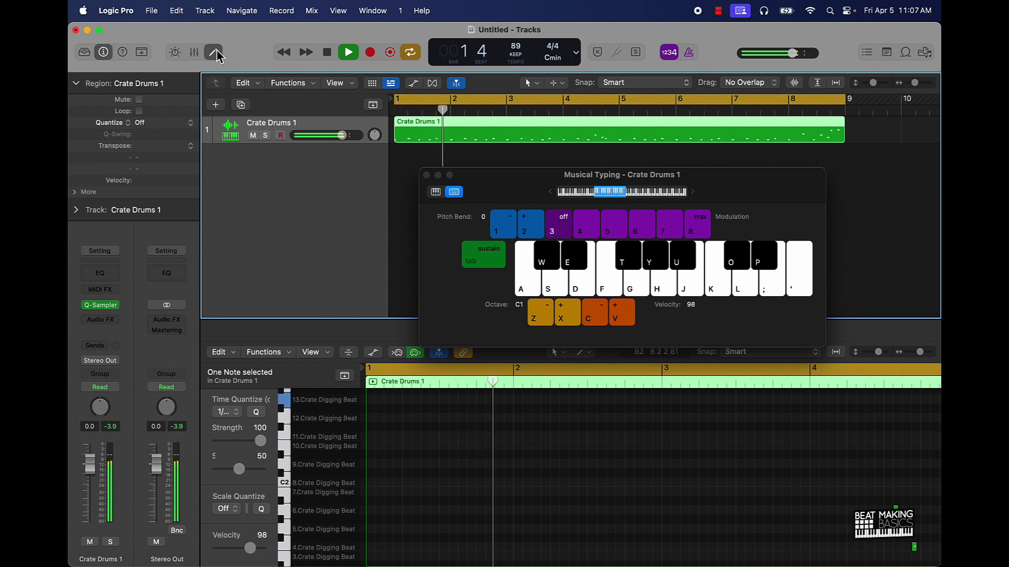
{"action": "left_click", "coordinate": [214, 53]}
{"action": "left_click", "coordinate": [555, 434]}
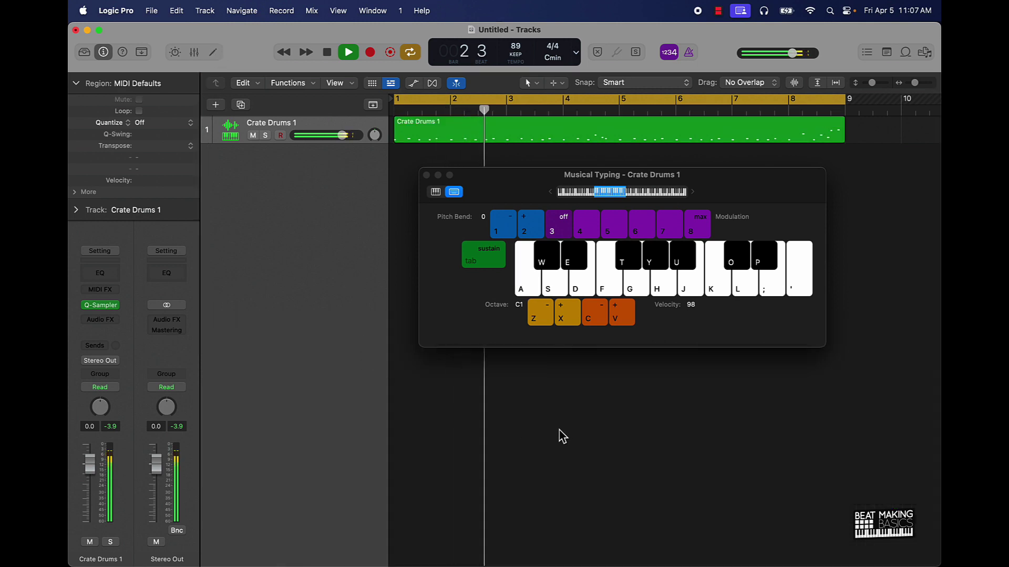
Step: Listen to the full eight-bar drum loop as it cycles, following the triggered slices on the Musical Typing keyboard
{"action": "key", "text": "s"}
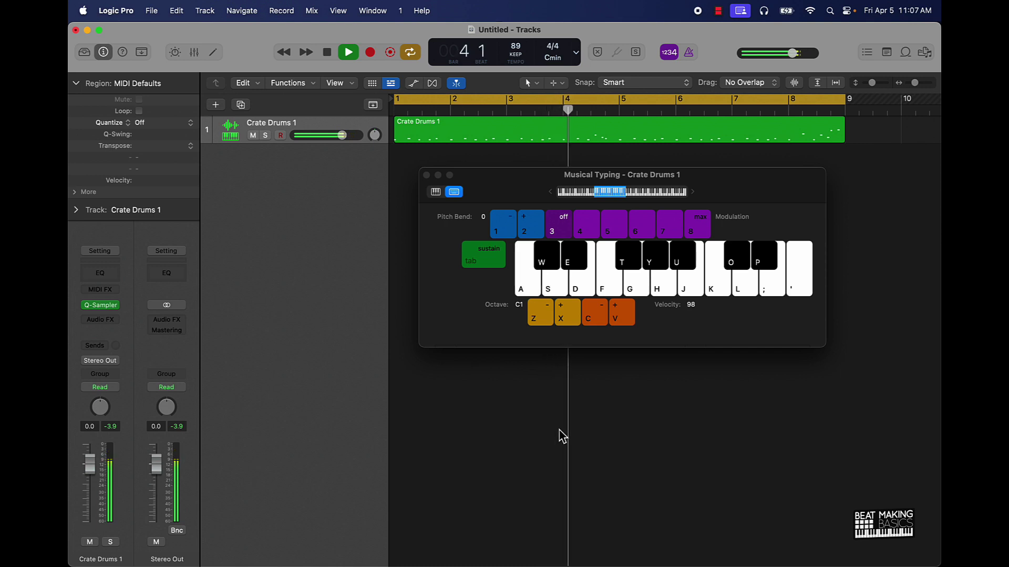
{"action": "key", "text": "s"}
{"action": "key", "text": "a"}
{"action": "key", "text": "f"}
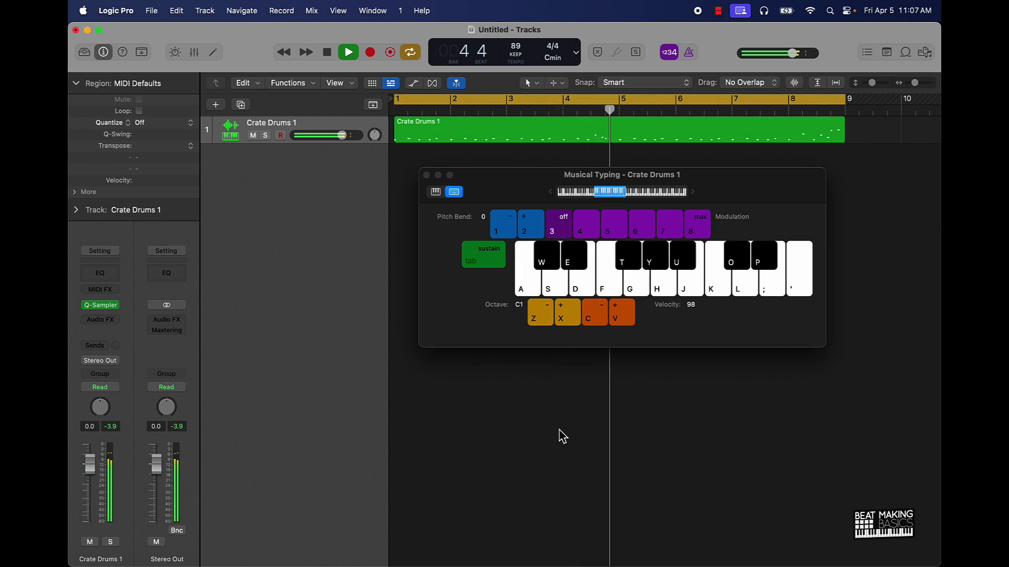
{"action": "key", "text": "a"}
{"action": "key", "text": "s"}
{"action": "key", "text": "a"}
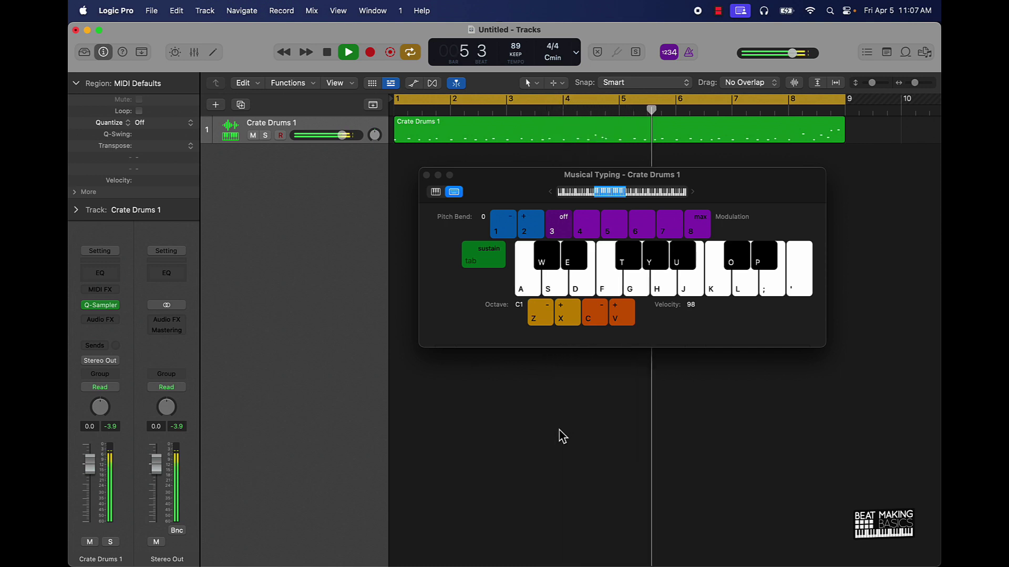
{"action": "key", "text": "a"}
{"action": "key", "text": "a"}
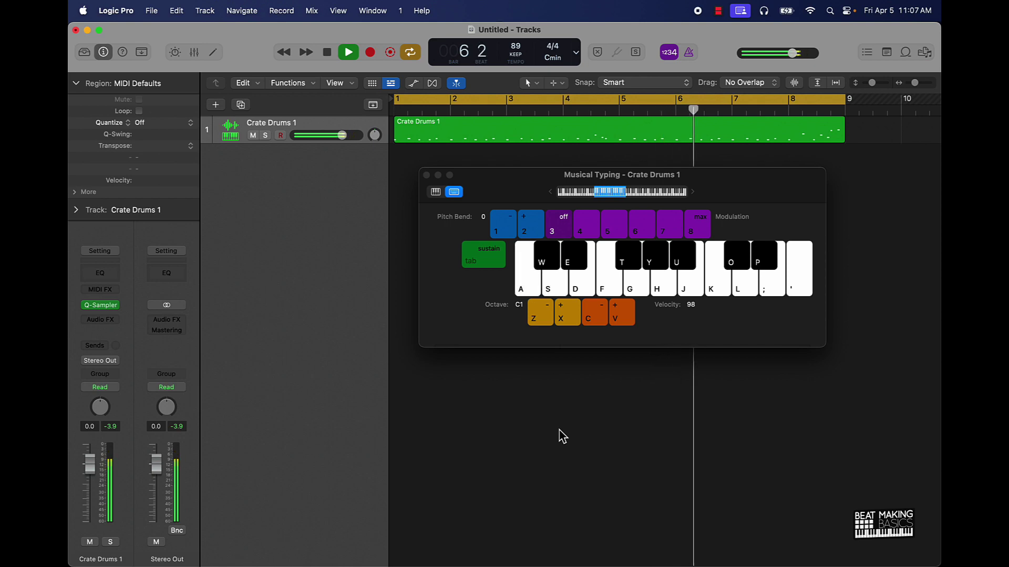
{"action": "key", "text": "s"}
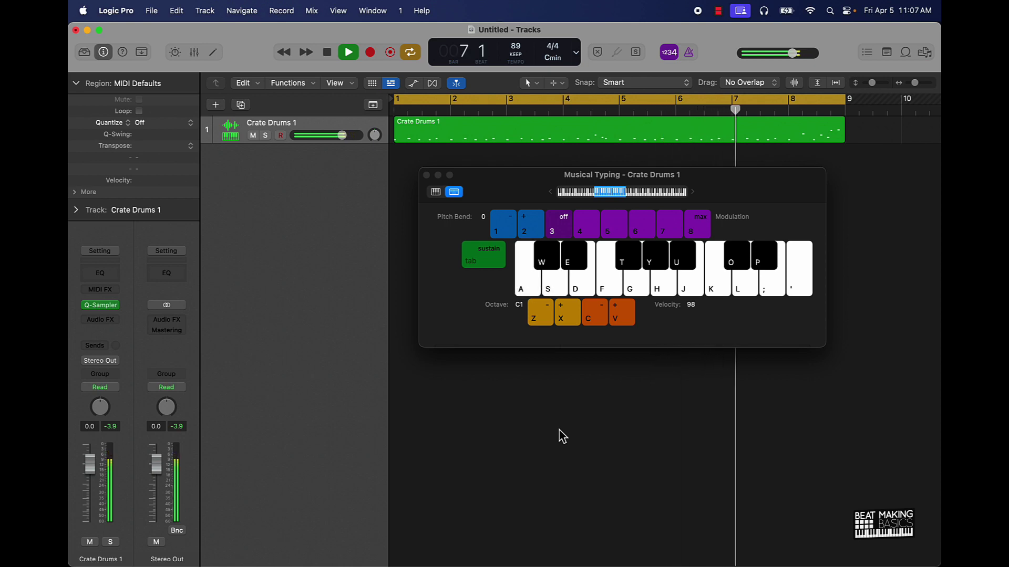
{"action": "key", "text": "s"}
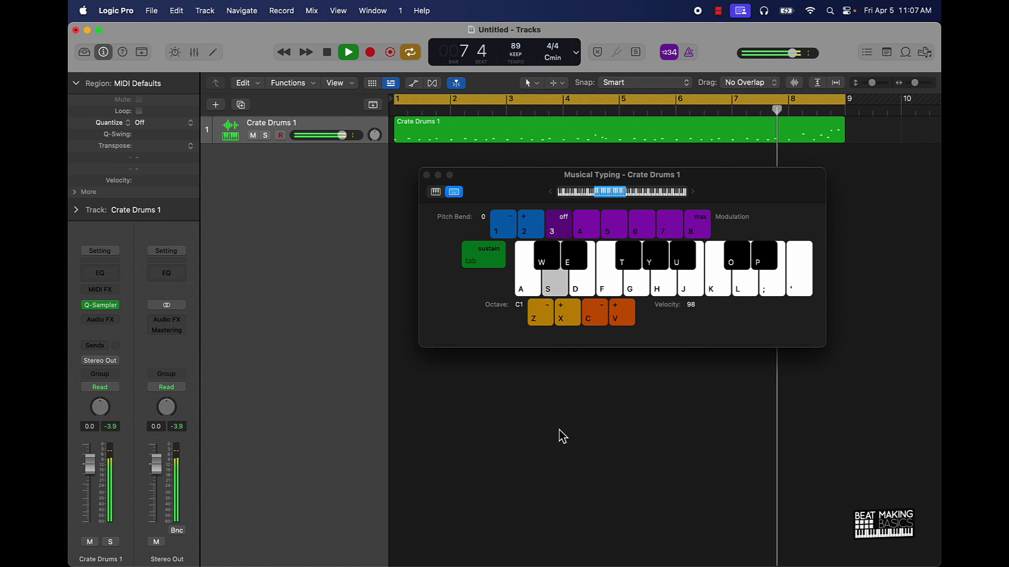
{"action": "key", "text": "a"}
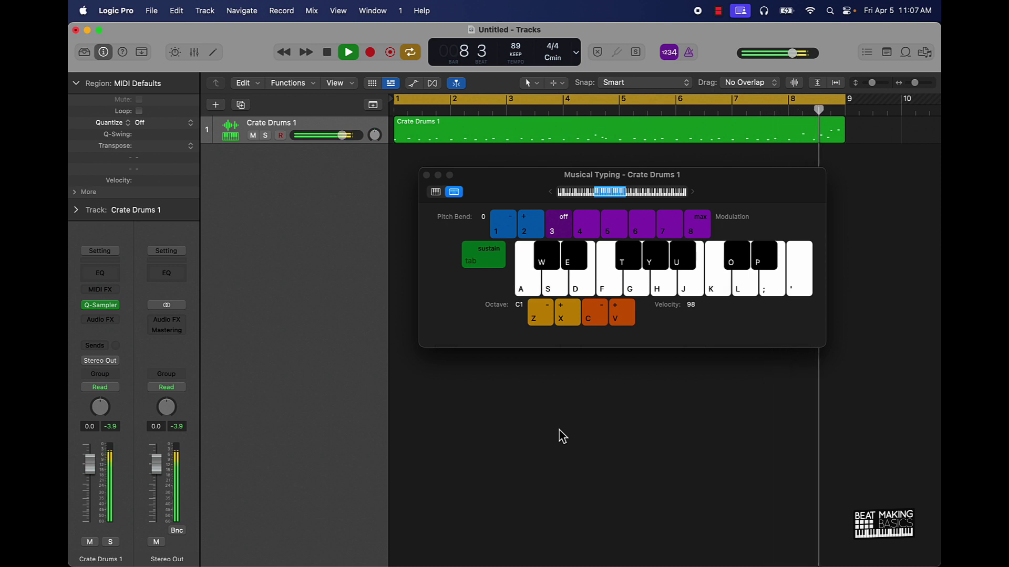
{"action": "key", "text": "g"}
{"action": "key", "text": "s"}
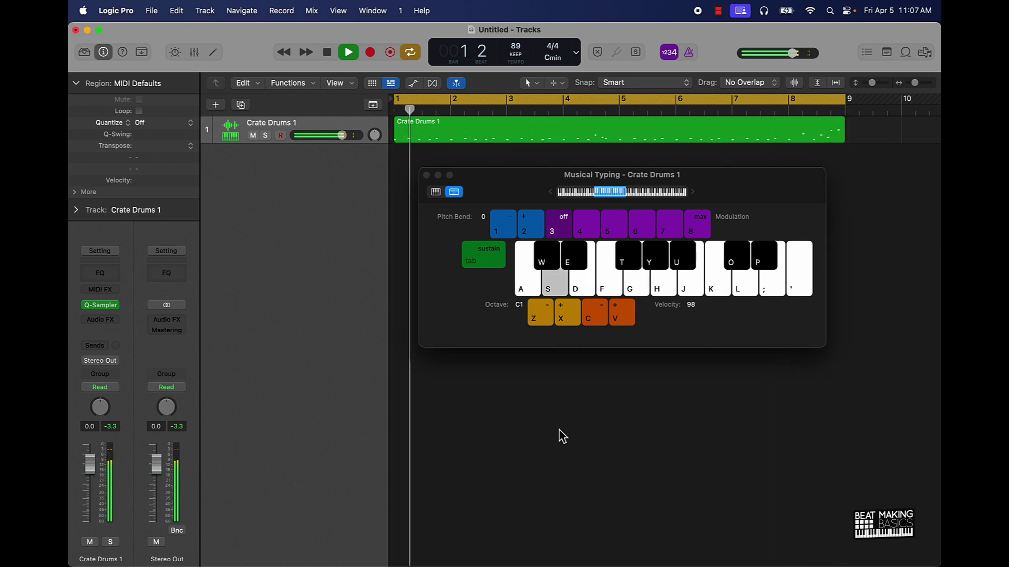
{"action": "key", "text": "a"}
{"action": "key", "text": "a"}
{"action": "key", "text": "a"}
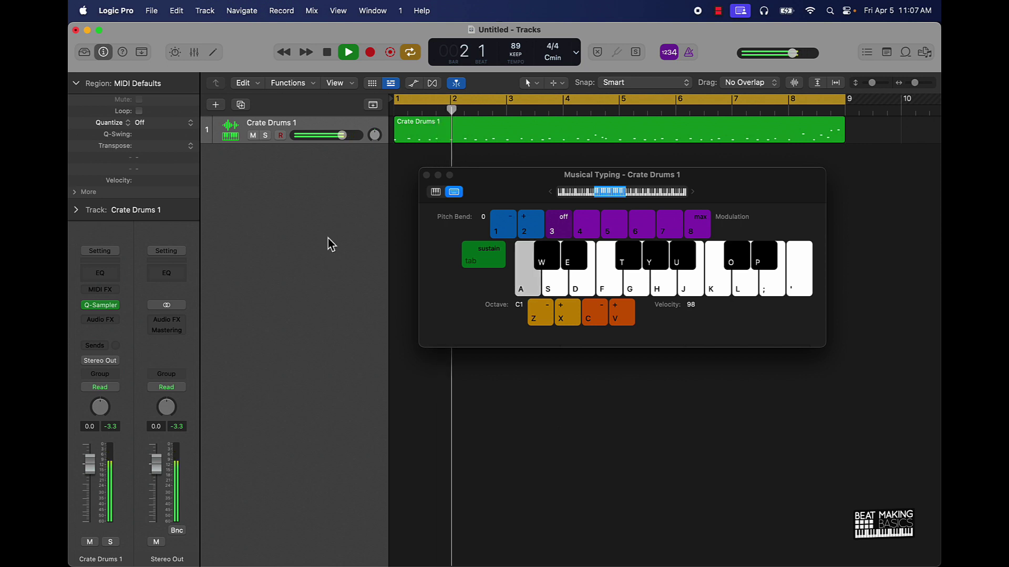
Step: Finish listening to the cycling drum beat and stop playback in bar 2
{"action": "key", "text": "s"}
{"action": "key", "text": "a"}
{"action": "key", "text": "space"}
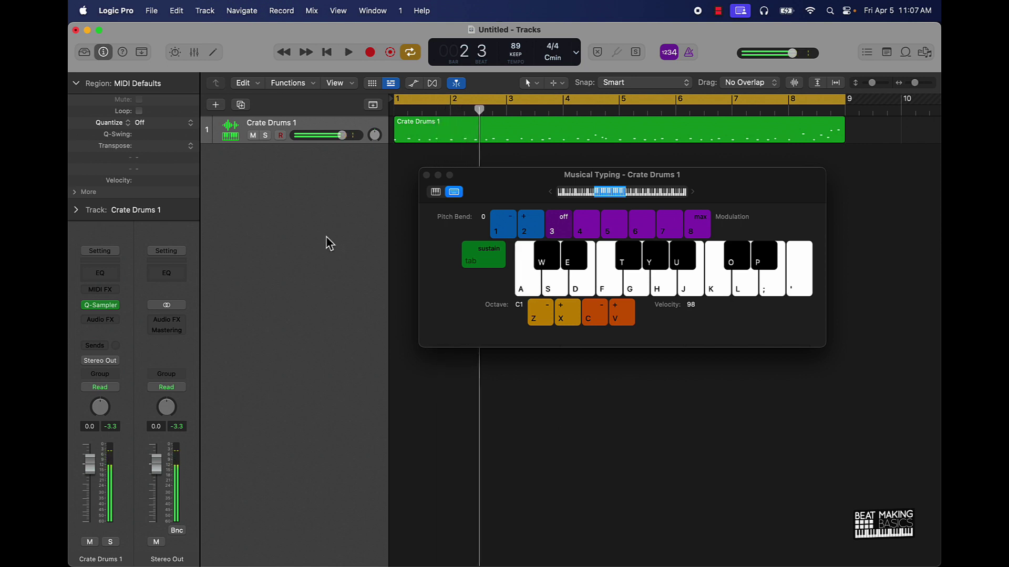
Step: Duplicate the Crate Drums 1 track with its Quick Sampler and load the Crate Drums 2 preset on the copy
{"action": "key", "text": "super+d"}
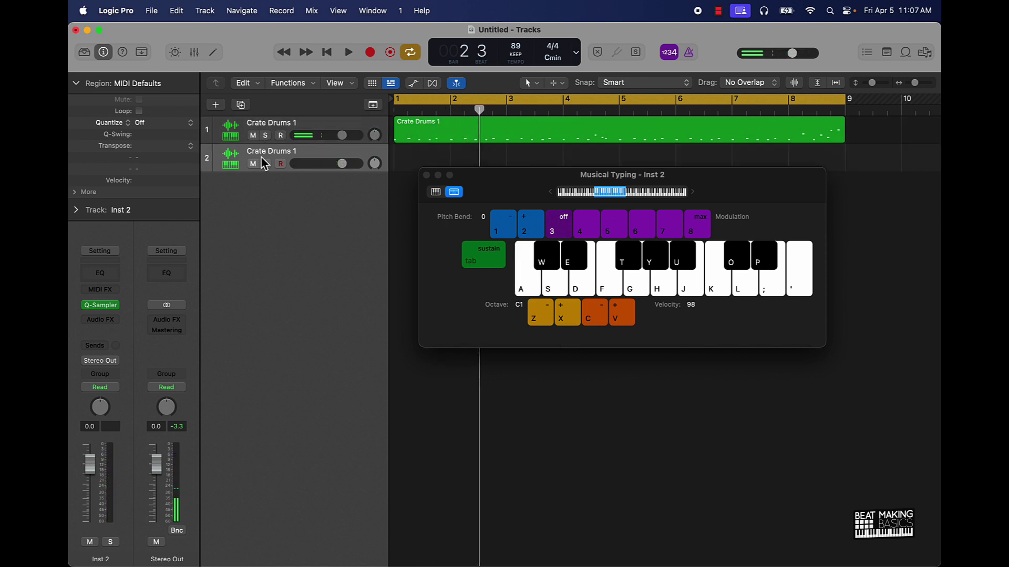
{"action": "left_click", "coordinate": [101, 306]}
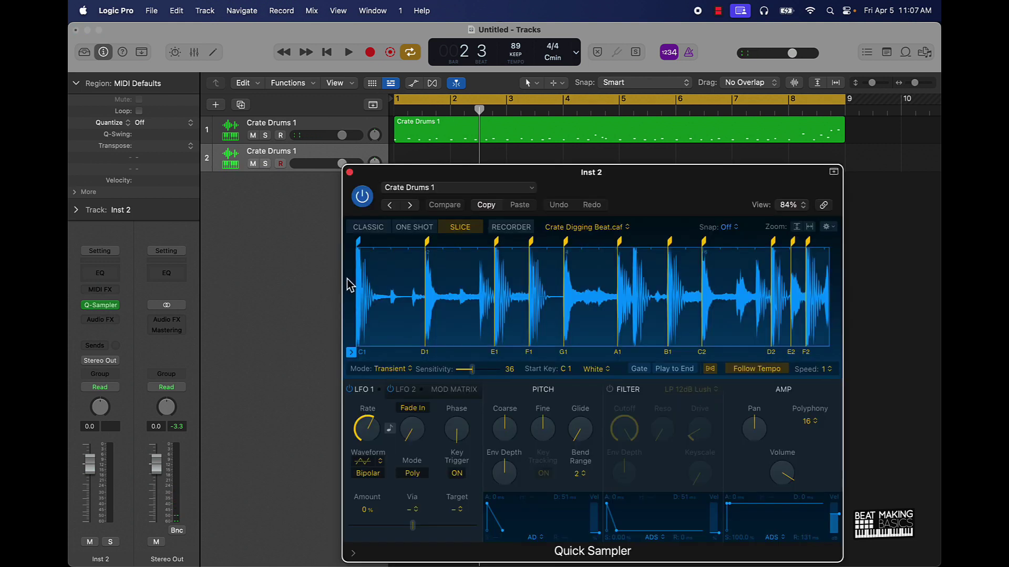
{"action": "left_click", "coordinate": [410, 205]}
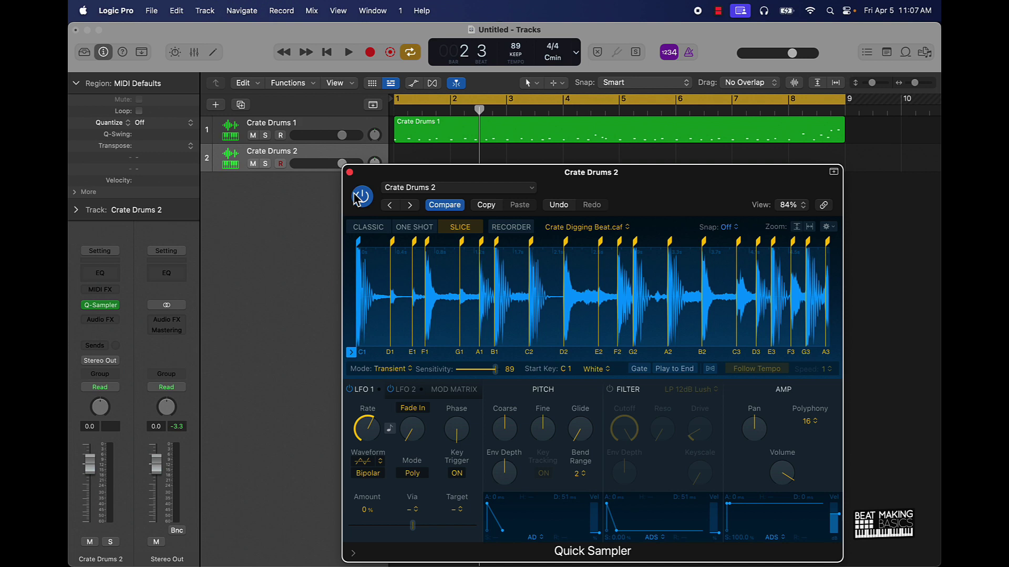
Step: Bring up the Musical Typing keyboard and audition the Crate Drums 2 slices from octave C1
{"action": "key", "text": "super+k"}
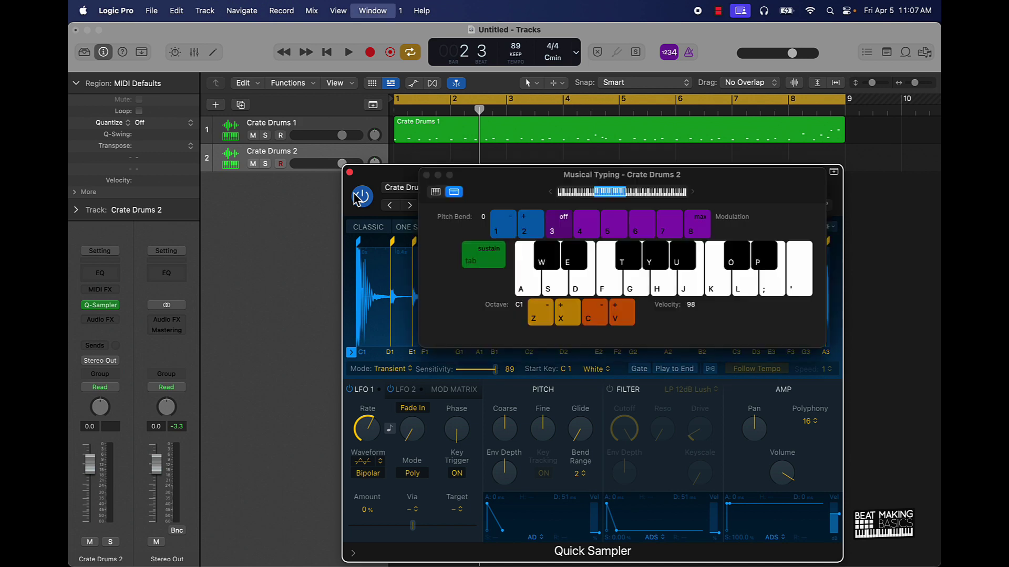
{"action": "key", "text": "k"}
{"action": "key", "text": "a"}
{"action": "key", "text": "s"}
{"action": "key", "text": "s"}
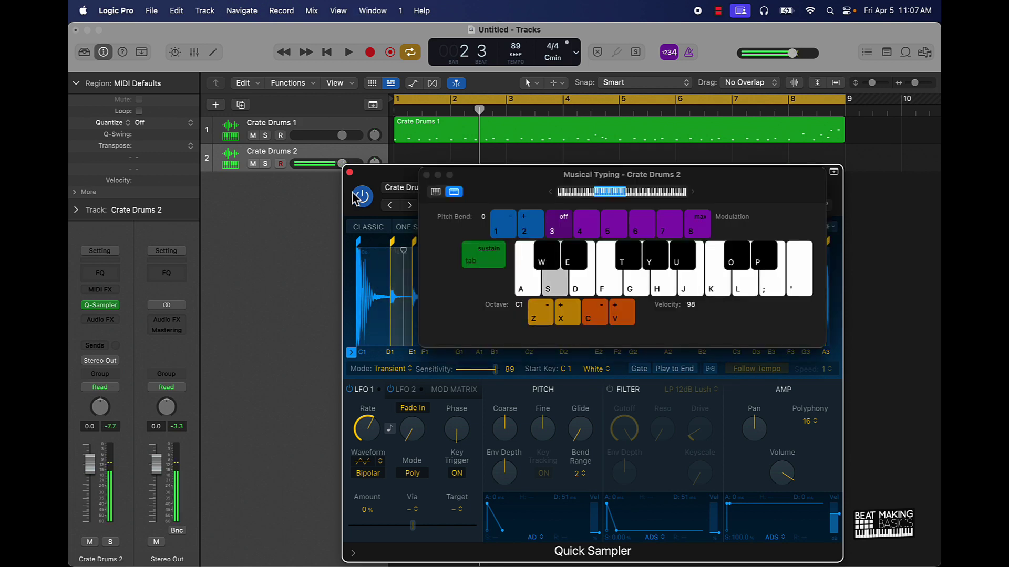
{"action": "key", "text": "d"}
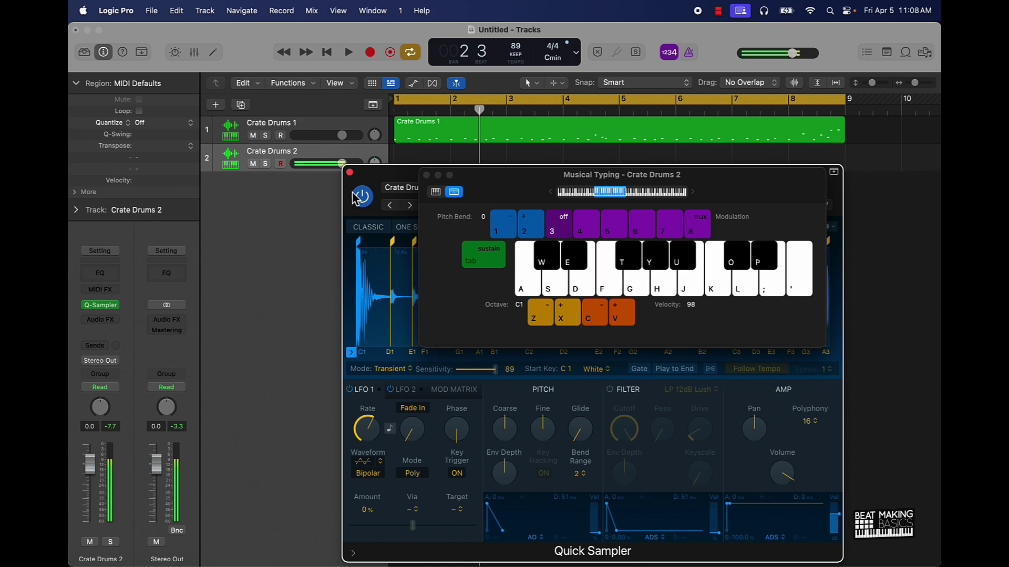
{"action": "key", "text": "g"}
{"action": "key", "text": "g"}
Step: Raise the Musical Typing keyboard to octave C3 and audition the Crate Drums 2 slices across that range
{"action": "key", "text": "x"}
{"action": "key", "text": "h"}
{"action": "key", "text": "h"}
{"action": "key", "text": "h"}
{"action": "key", "text": "j"}
{"action": "key", "text": "k"}
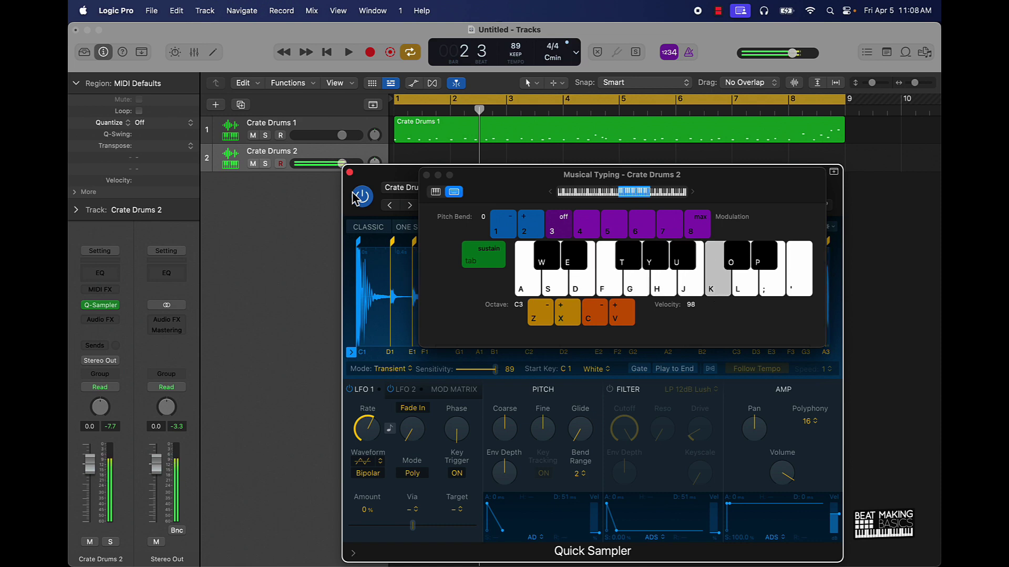
{"action": "key", "text": "k"}
{"action": "key", "text": "a"}
{"action": "key", "text": "s"}
{"action": "key", "text": "s"}
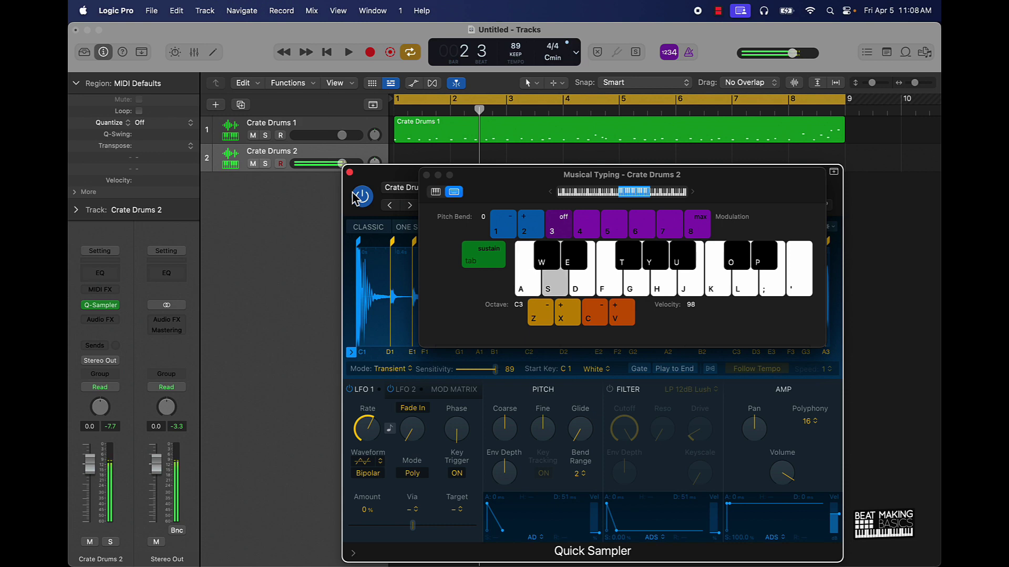
{"action": "key", "text": "f"}
{"action": "key", "text": "d"}
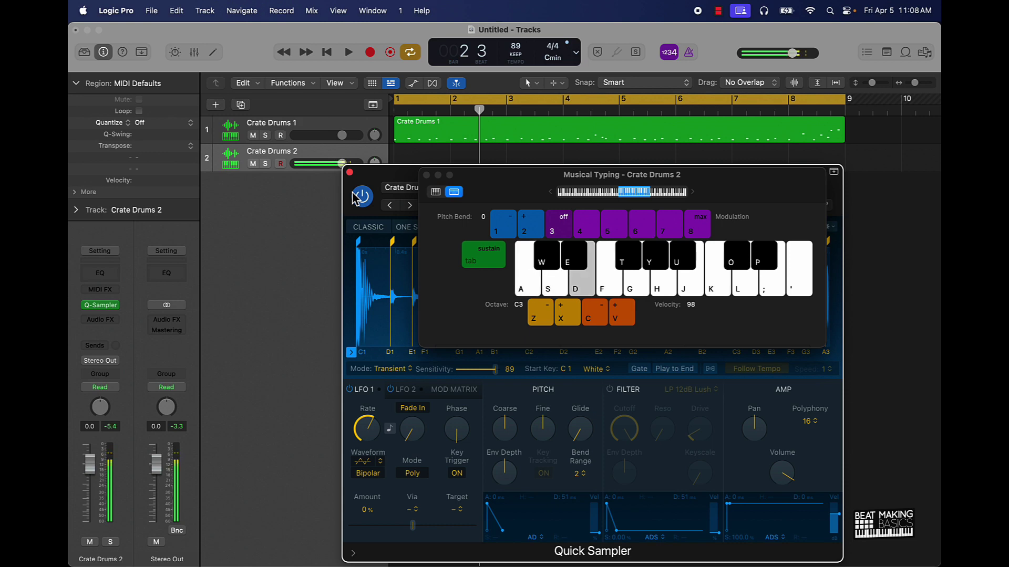
{"action": "key", "text": "d"}
{"action": "key", "text": "g"}
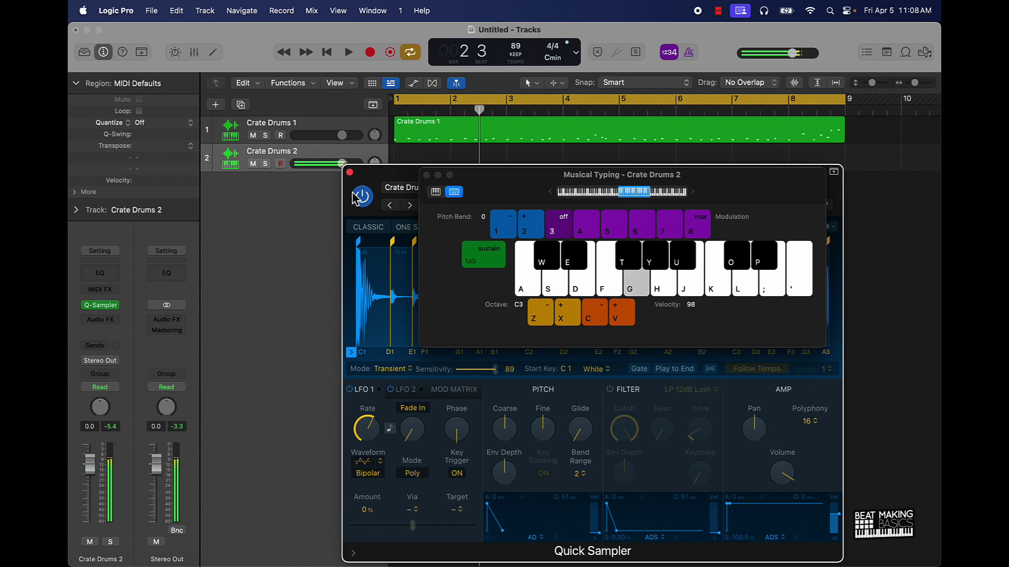
{"action": "key", "text": "d"}
{"action": "key", "text": "h"}
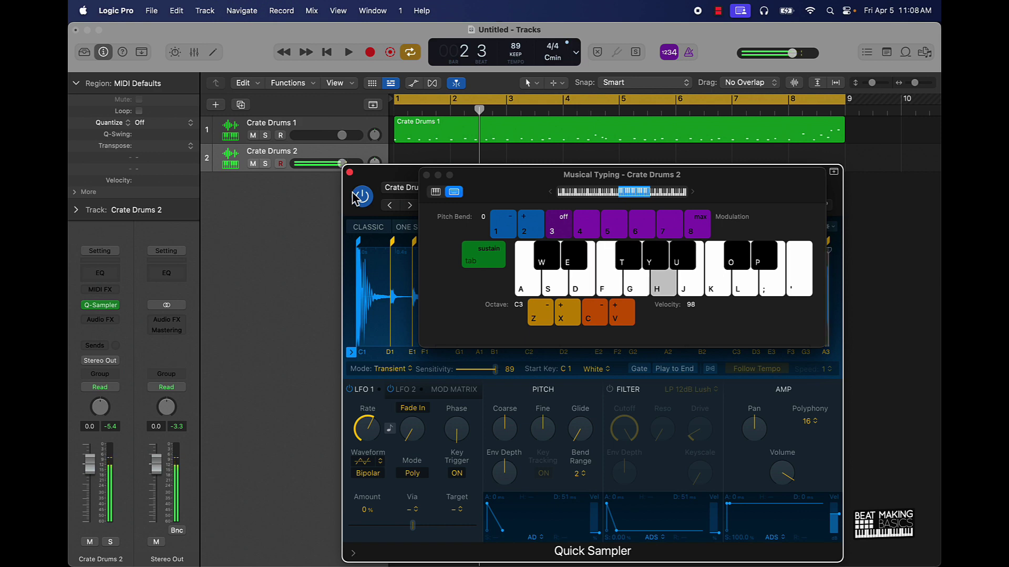
{"action": "key", "text": "j"}
{"action": "key", "text": "l"}
{"action": "key", "text": "semicolon"}
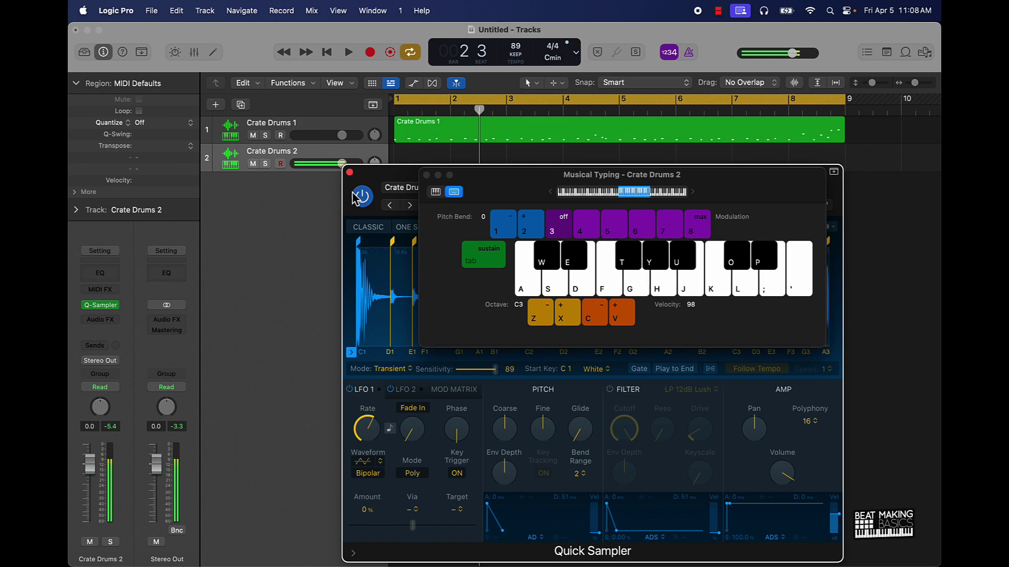
Step: Raise the keyboard octave to C4 and audition the notes there, returning repeatedly to G4
{"action": "key", "text": "x"}
{"action": "key", "text": "s"}
{"action": "key", "text": "d"}
{"action": "key", "text": "f"}
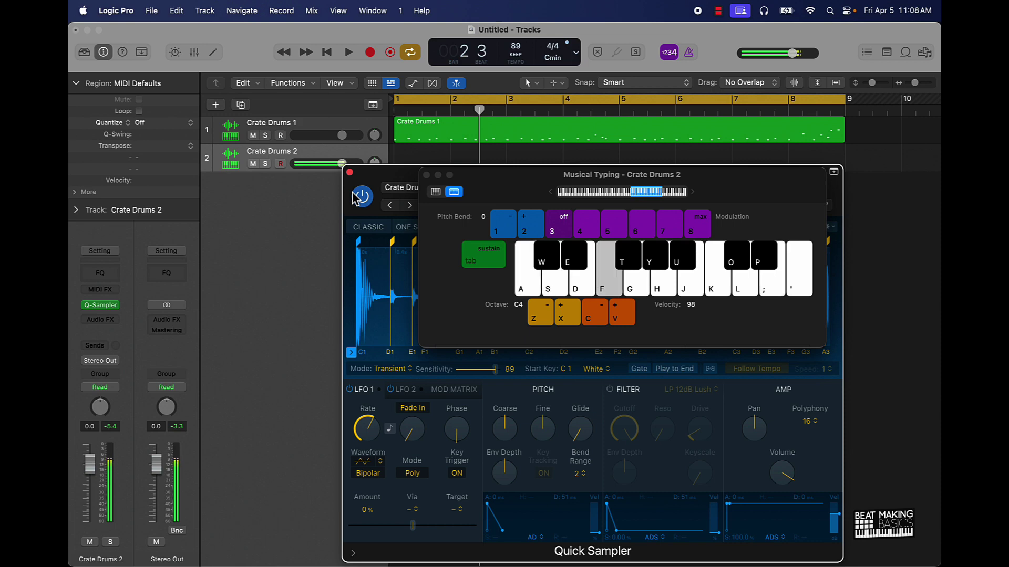
{"action": "key", "text": "g"}
{"action": "key", "text": "g"}
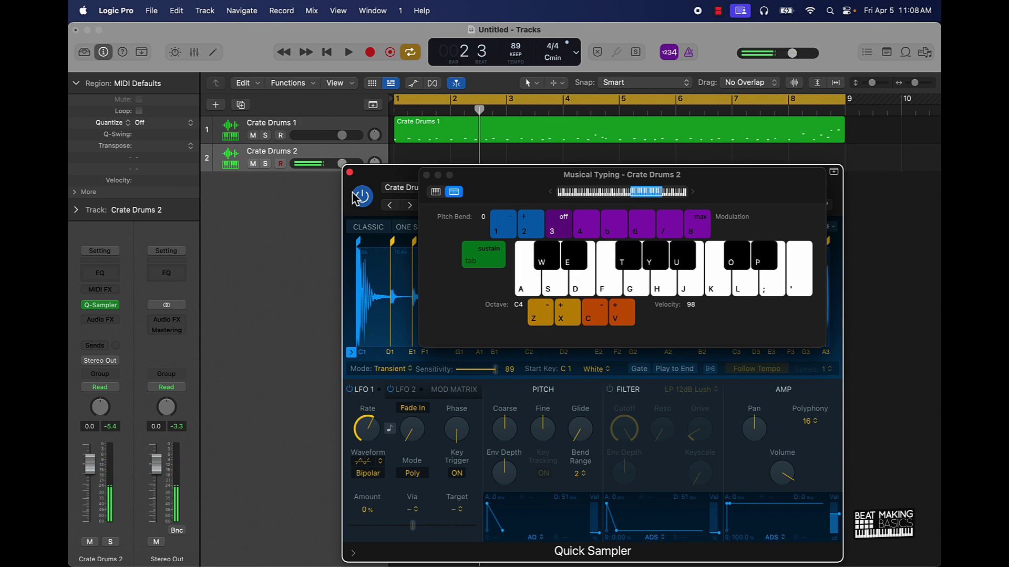
{"action": "key", "text": "g"}
{"action": "key", "text": "h"}
{"action": "key", "text": "g"}
{"action": "key", "text": "g"}
Step: Play the beat from bar 1 and try repeated G4 hits from Crate Drums 2 over it
{"action": "key", "text": "space"}
{"action": "key", "text": "g"}
{"action": "key", "text": "g"}
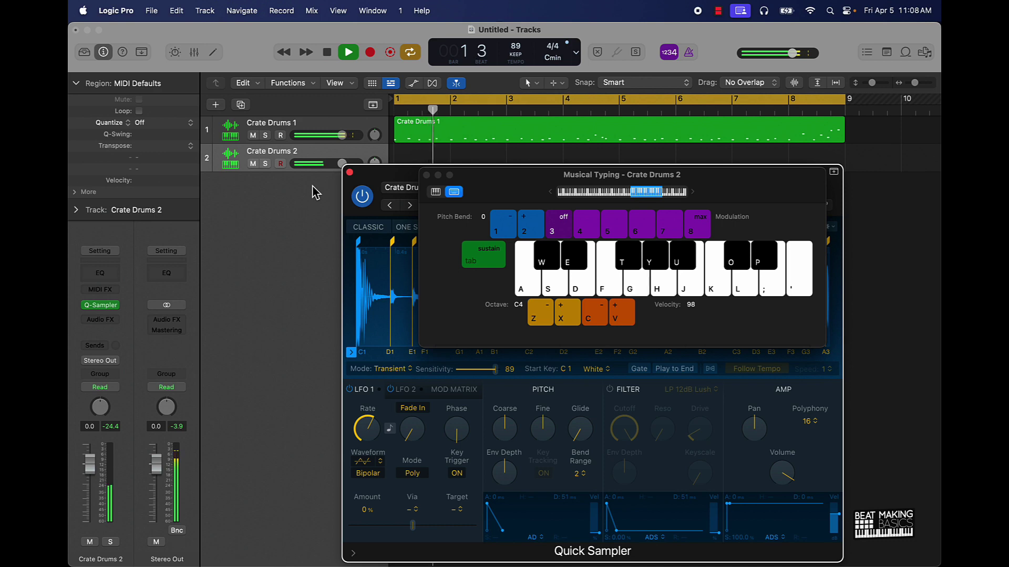
{"action": "key", "text": "g"}
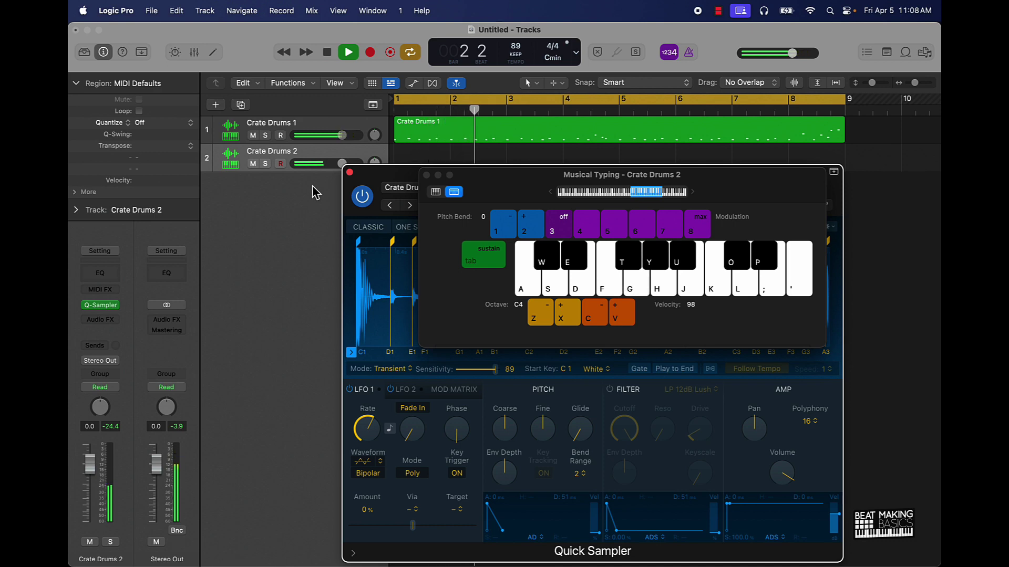
{"action": "key", "text": "g"}
{"action": "key", "text": "g"}
{"action": "key", "text": "g"}
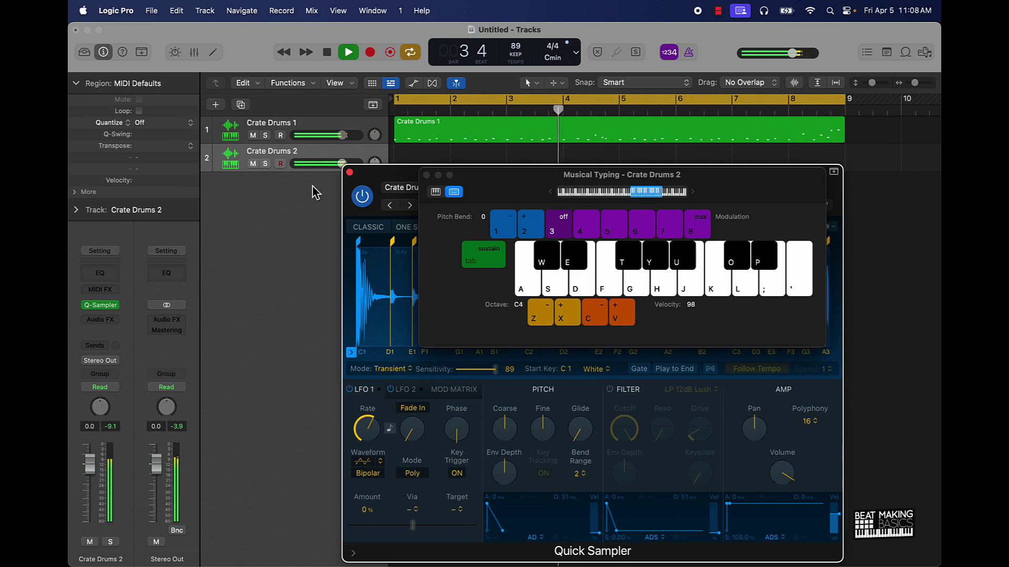
Step: Try other Crate Drums 2 notes in octave C4 over the running beat and stop playback in bar 6
{"action": "key", "text": "d"}
{"action": "key", "text": "s"}
{"action": "key", "text": "s"}
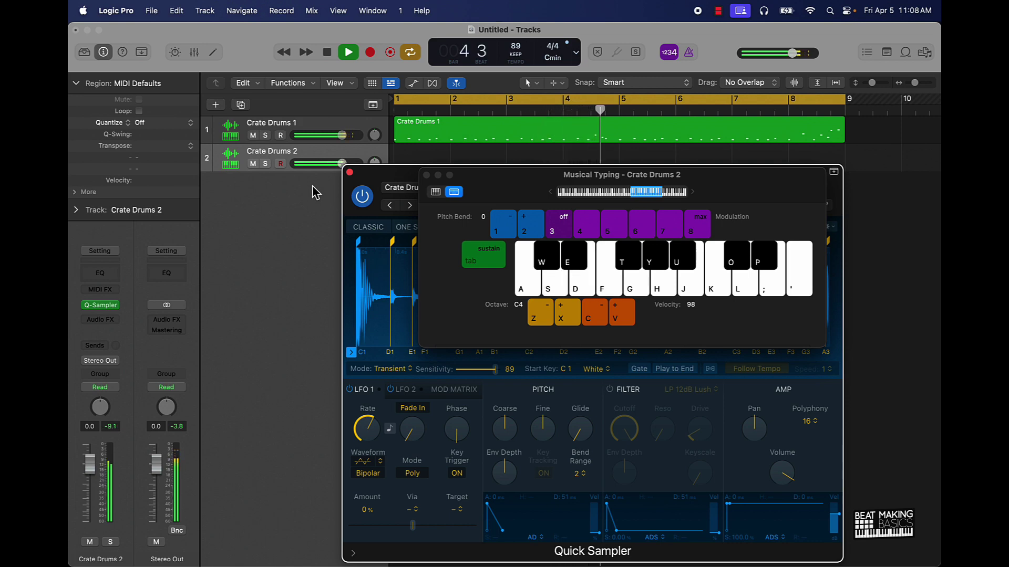
{"action": "key", "text": "s"}
{"action": "key", "text": "s"}
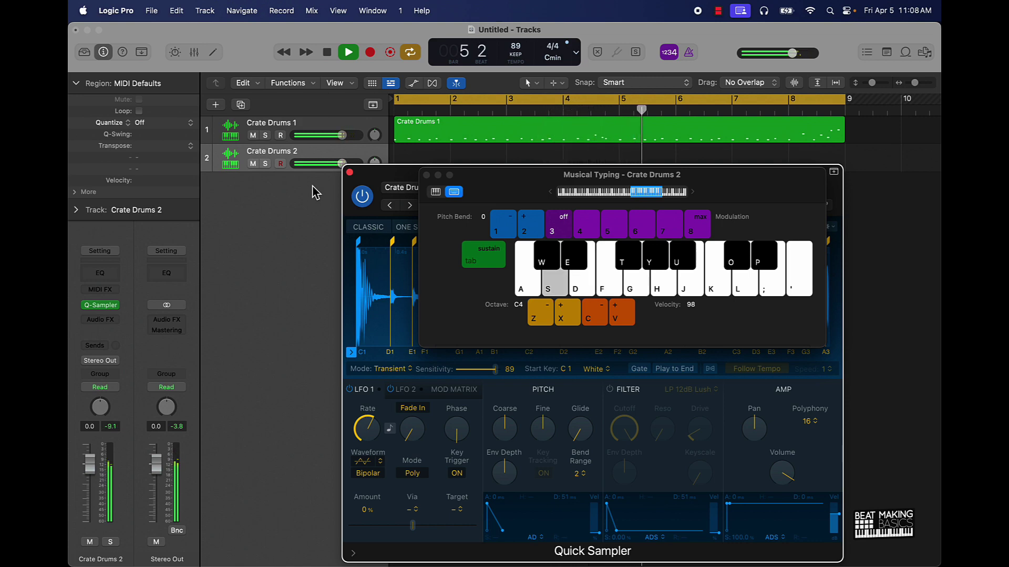
{"action": "key", "text": "j"}
{"action": "key", "text": "k"}
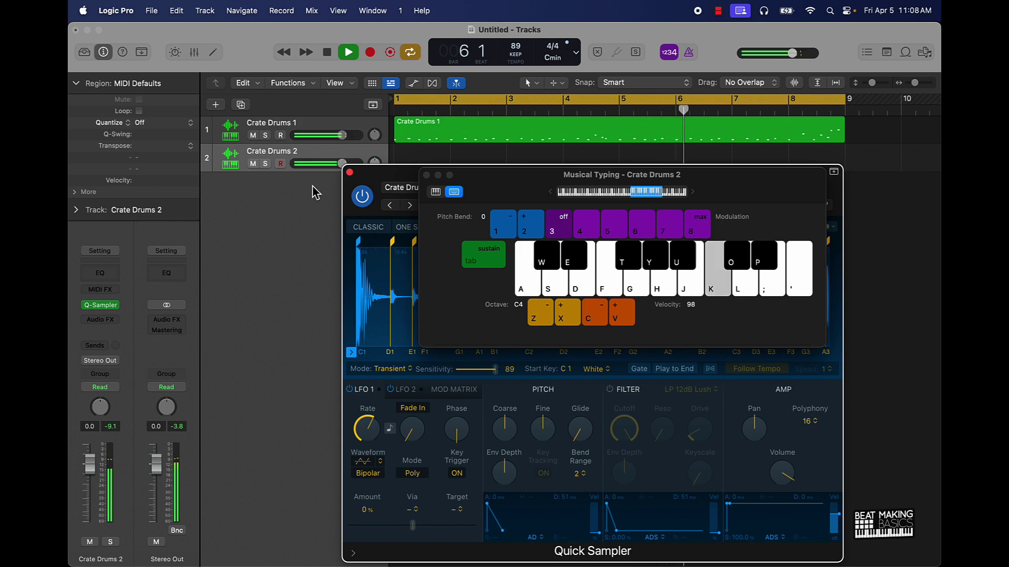
{"action": "key", "text": "l"}
{"action": "key", "text": "semicolon"}
{"action": "key", "text": "space"}
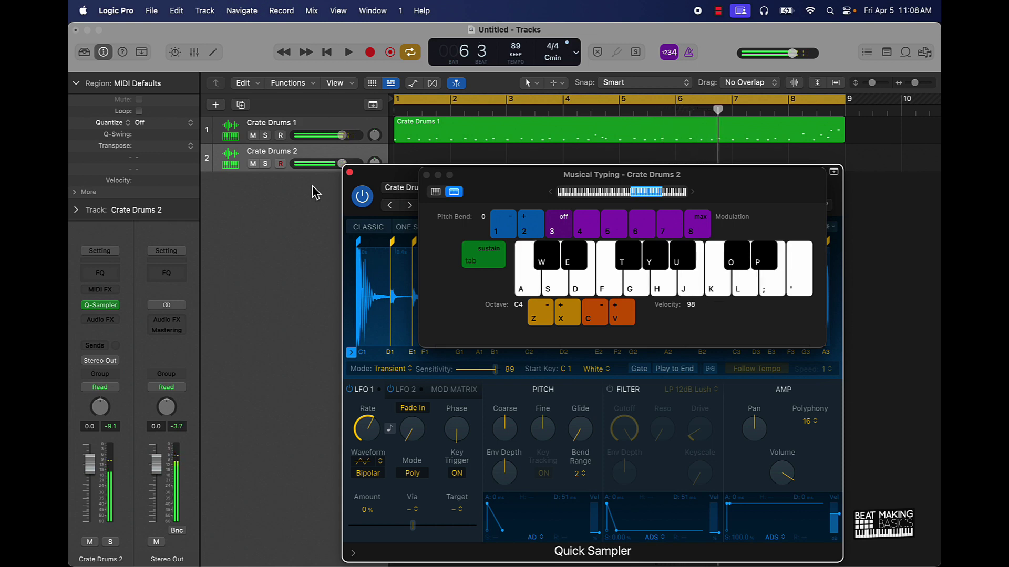